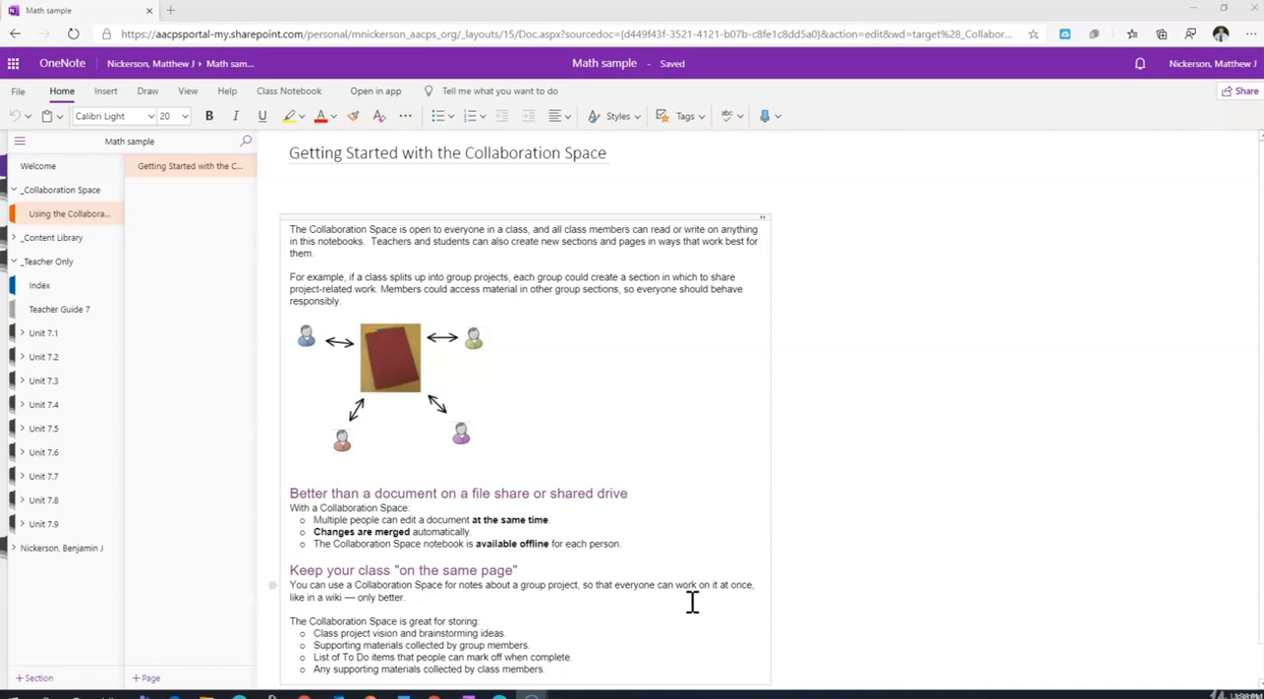
Collapse the section groups and view the section inside _Collaboration Space.
{"action": "left_click", "coordinate": [729, 603]}
{"action": "left_click", "coordinate": [187, 557]}
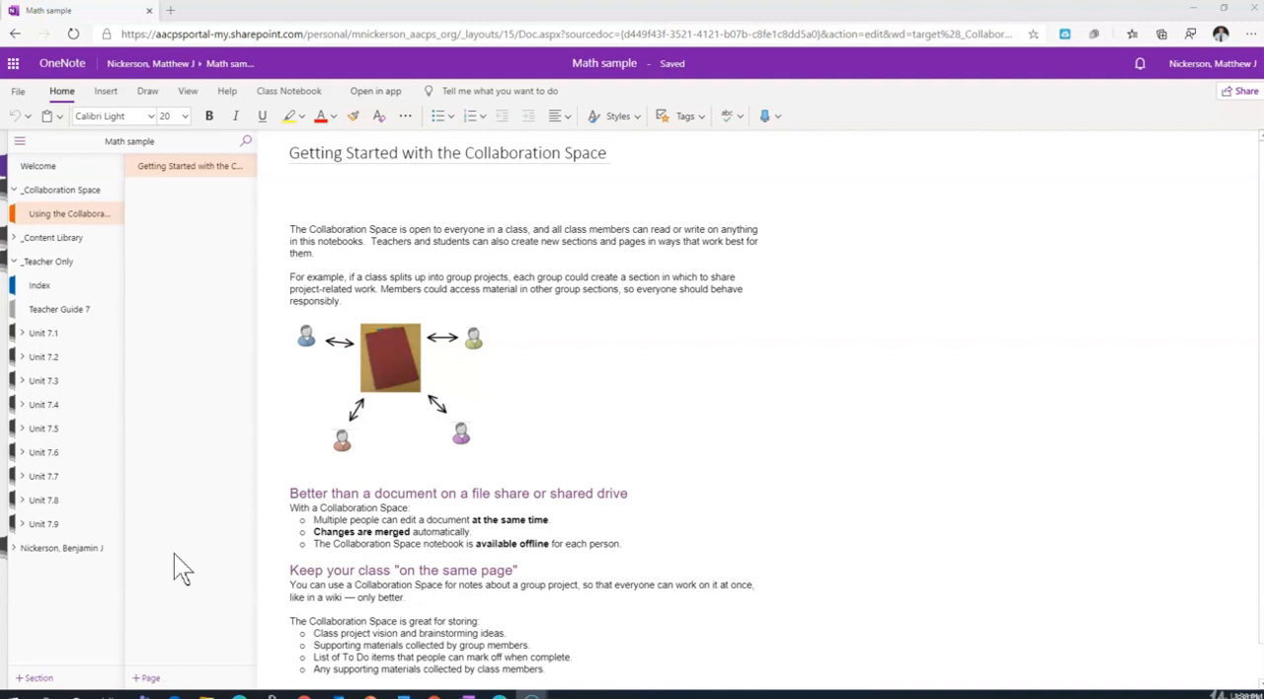
{"action": "left_click", "coordinate": [20, 196]}
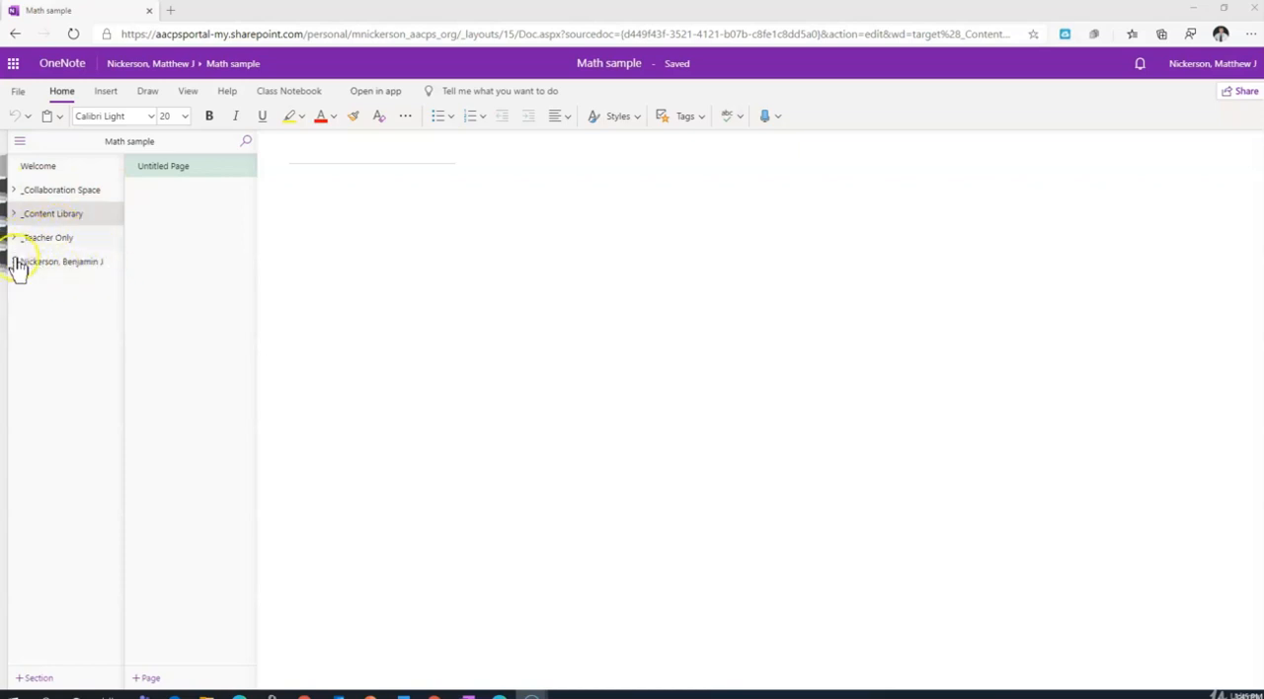
{"action": "left_click", "coordinate": [15, 192]}
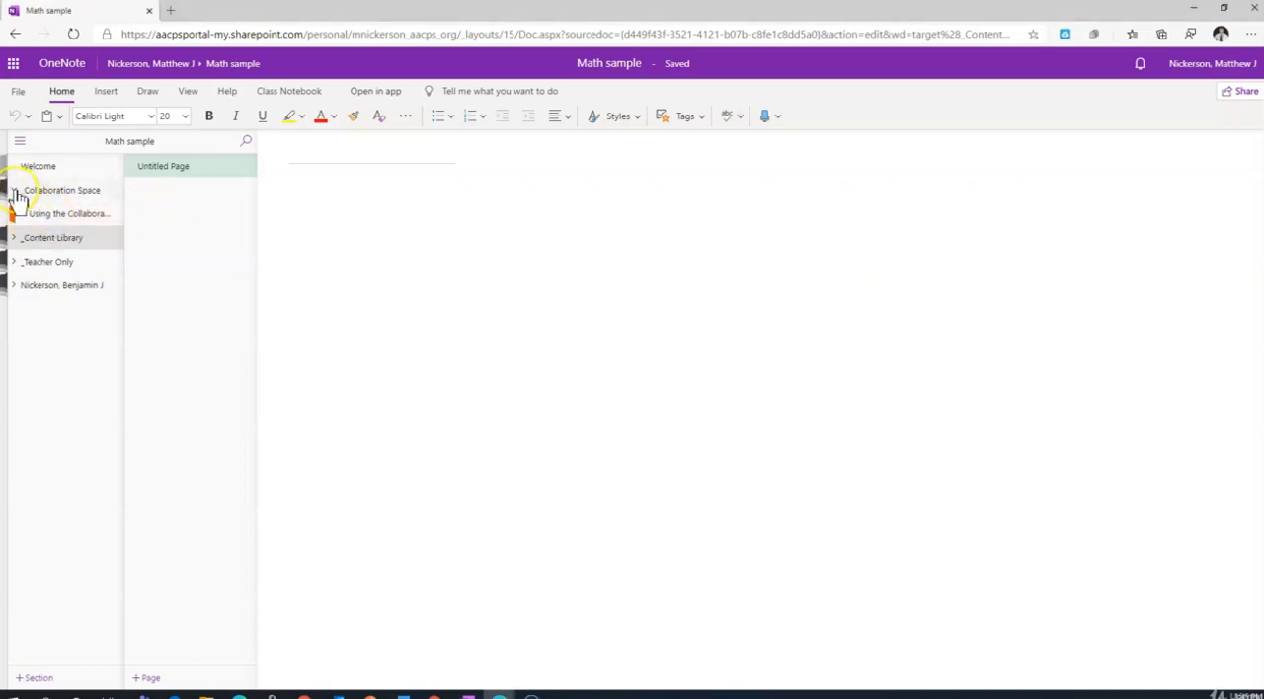
{"action": "left_click", "coordinate": [15, 193]}
View the unit section groups inside _Content Library, leaving the library collapsed.
{"action": "left_click", "coordinate": [15, 215]}
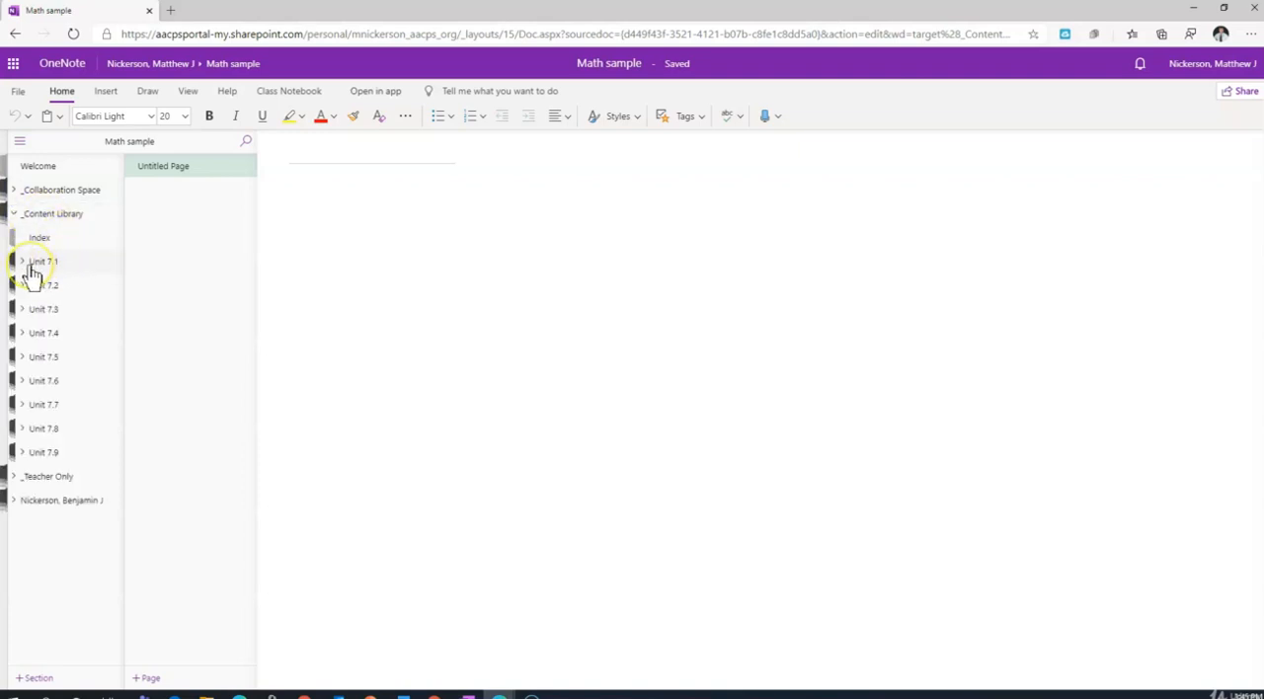
{"action": "left_click", "coordinate": [16, 216]}
{"action": "left_click", "coordinate": [16, 215]}
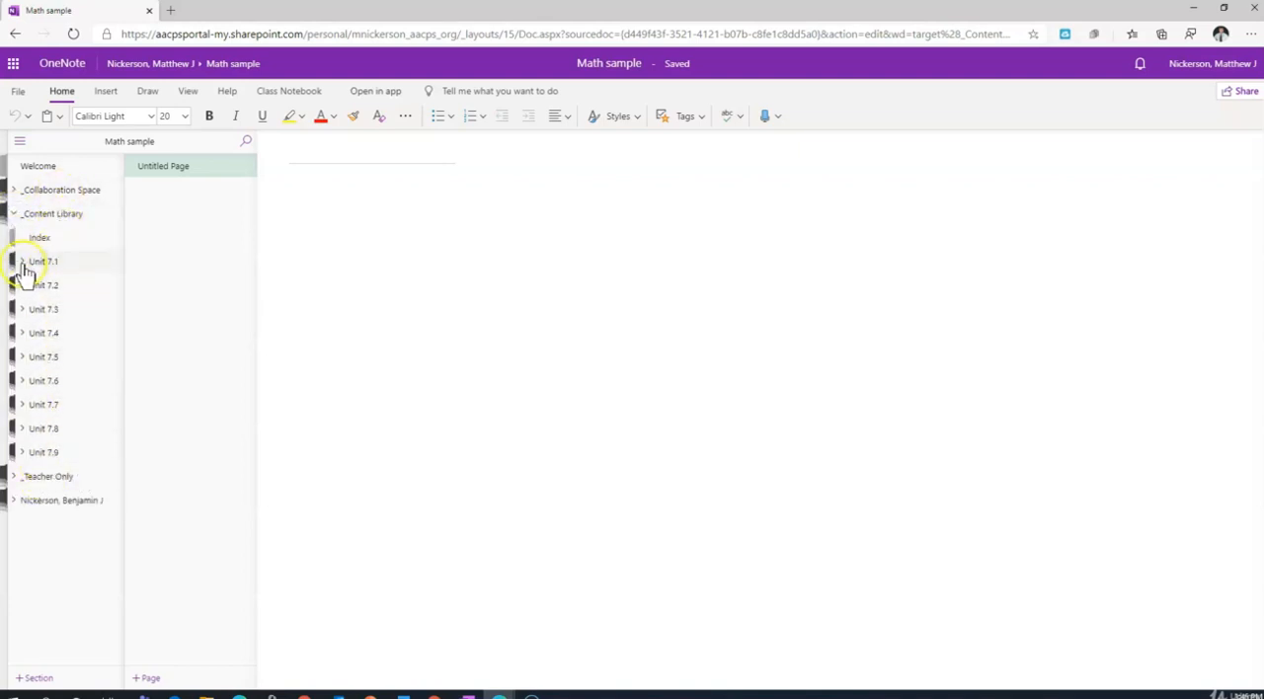
{"action": "left_click", "coordinate": [15, 216]}
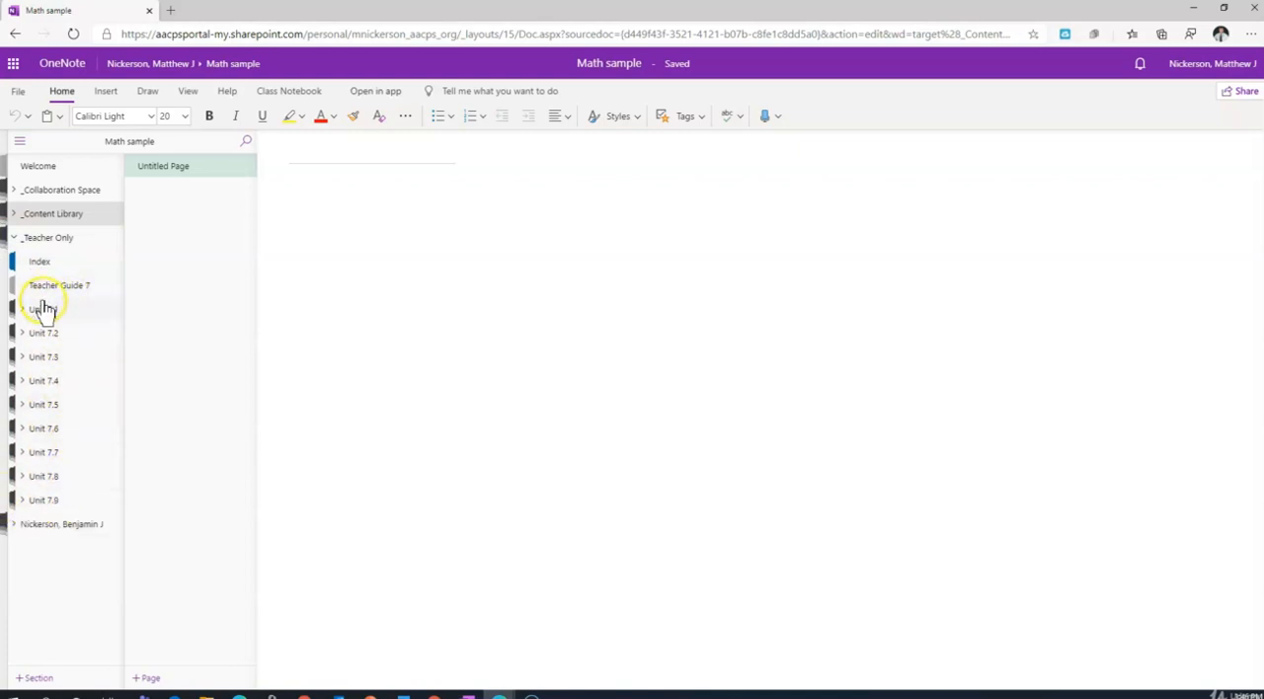
Expand Unit 7.1 in _Teacher Only and its Student Resources group to view their sections.
{"action": "left_click", "coordinate": [46, 217]}
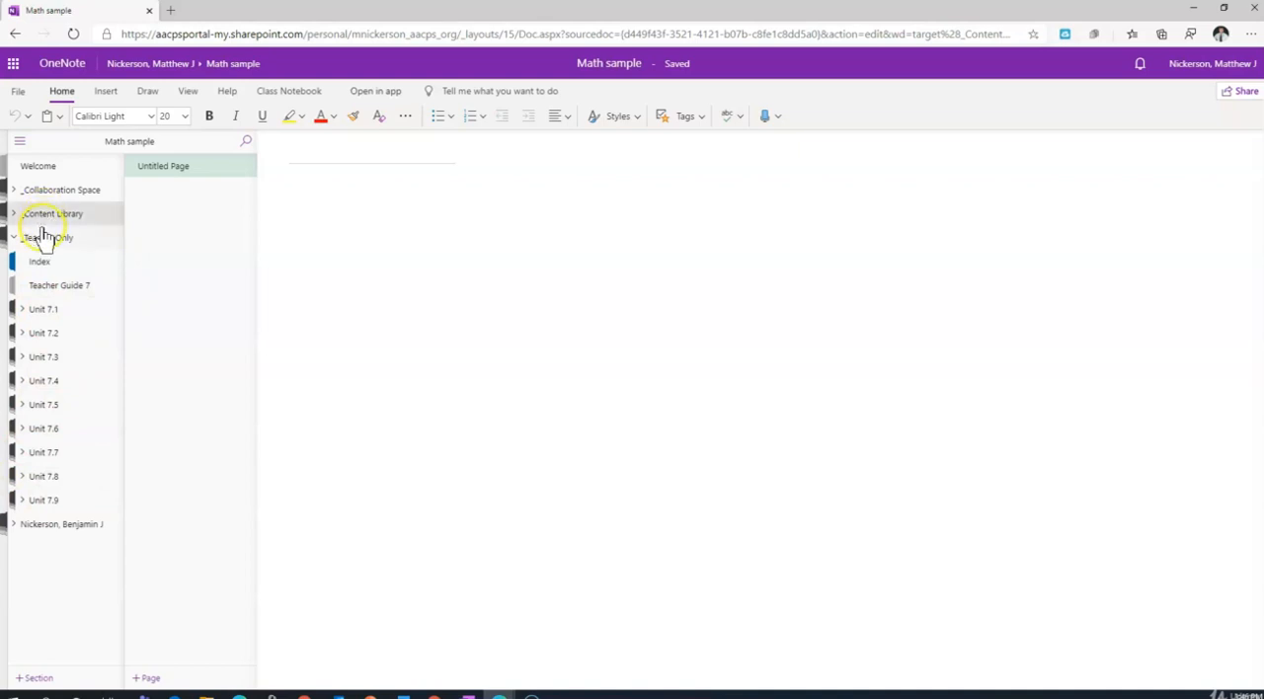
{"action": "left_click", "coordinate": [25, 311]}
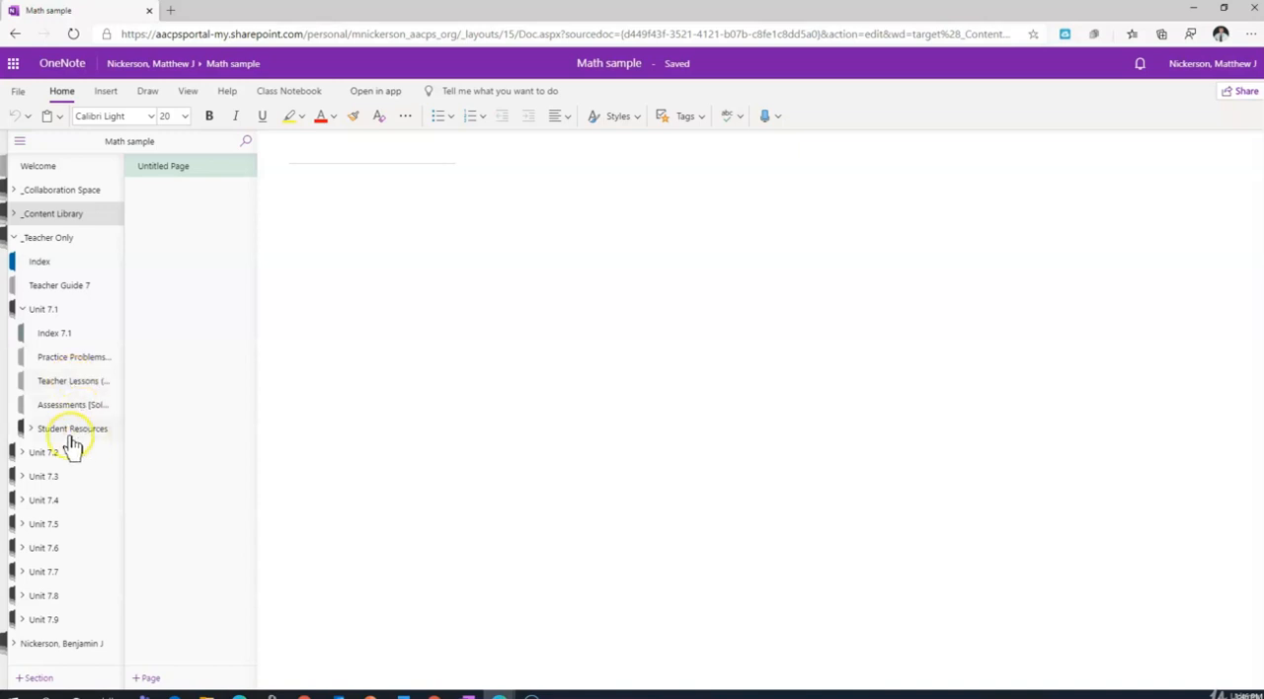
{"action": "left_click", "coordinate": [34, 431]}
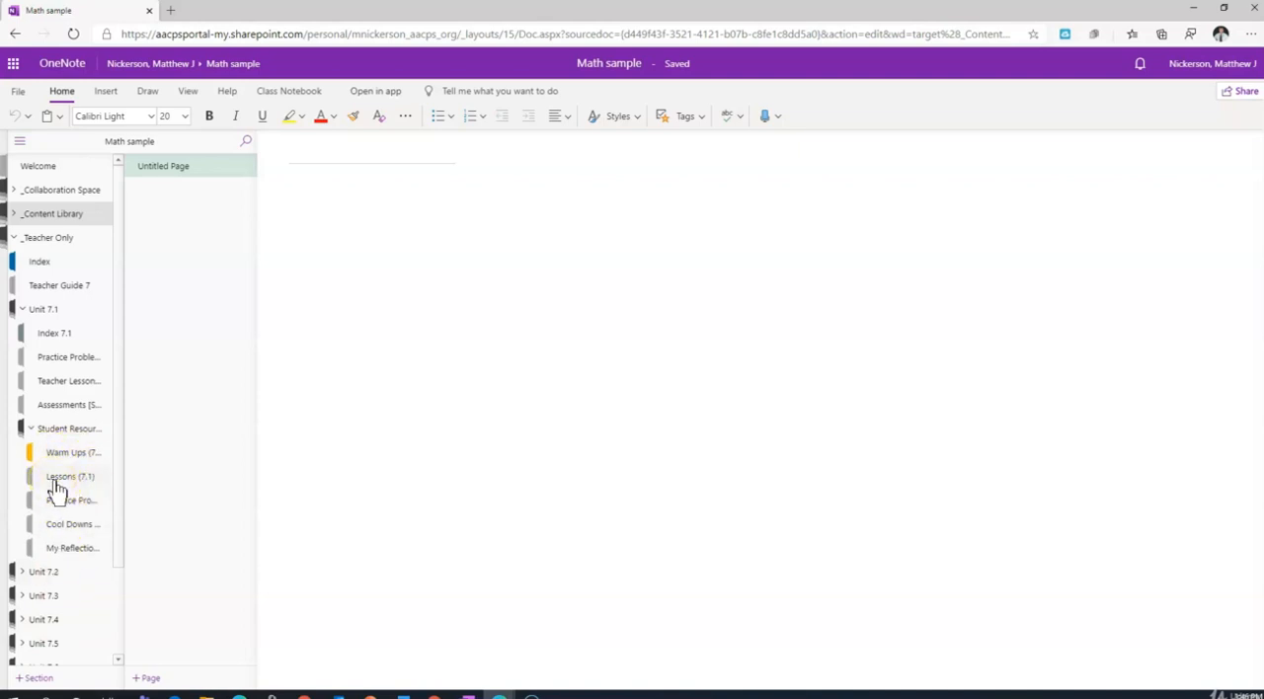
Collapse _Teacher Only and view the sections in the student's own section group.
{"action": "left_click", "coordinate": [111, 192]}
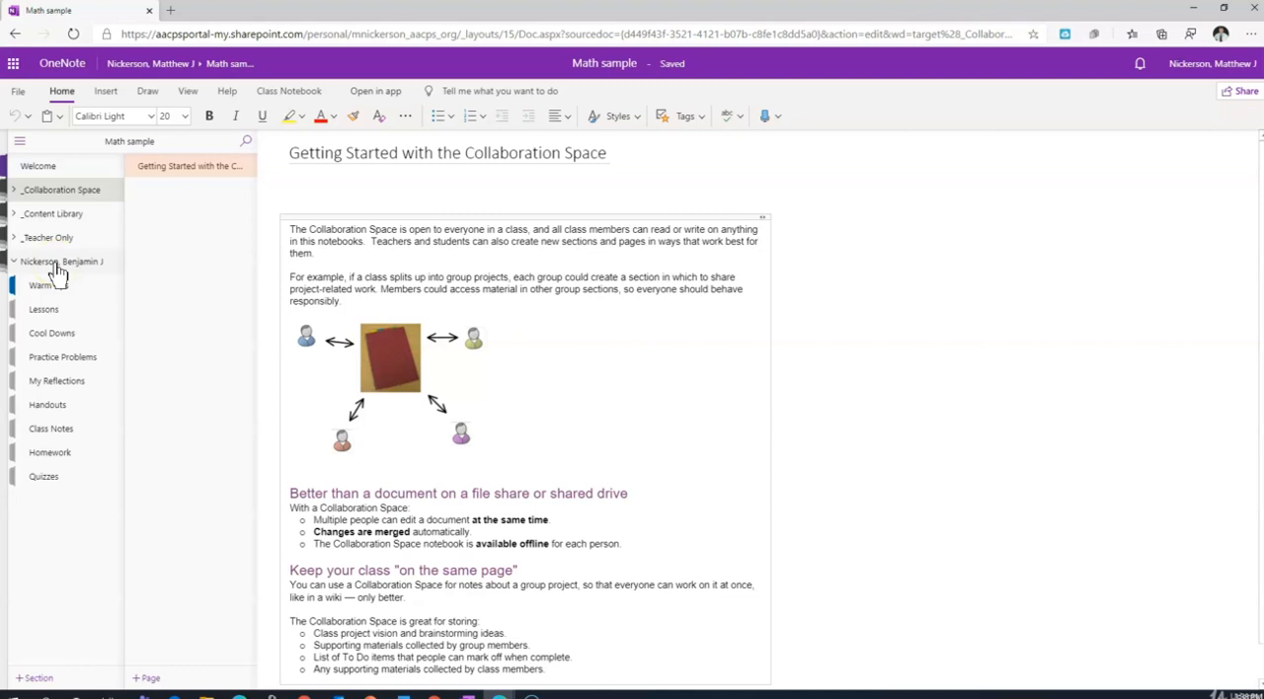
{"action": "left_click", "coordinate": [220, 219]}
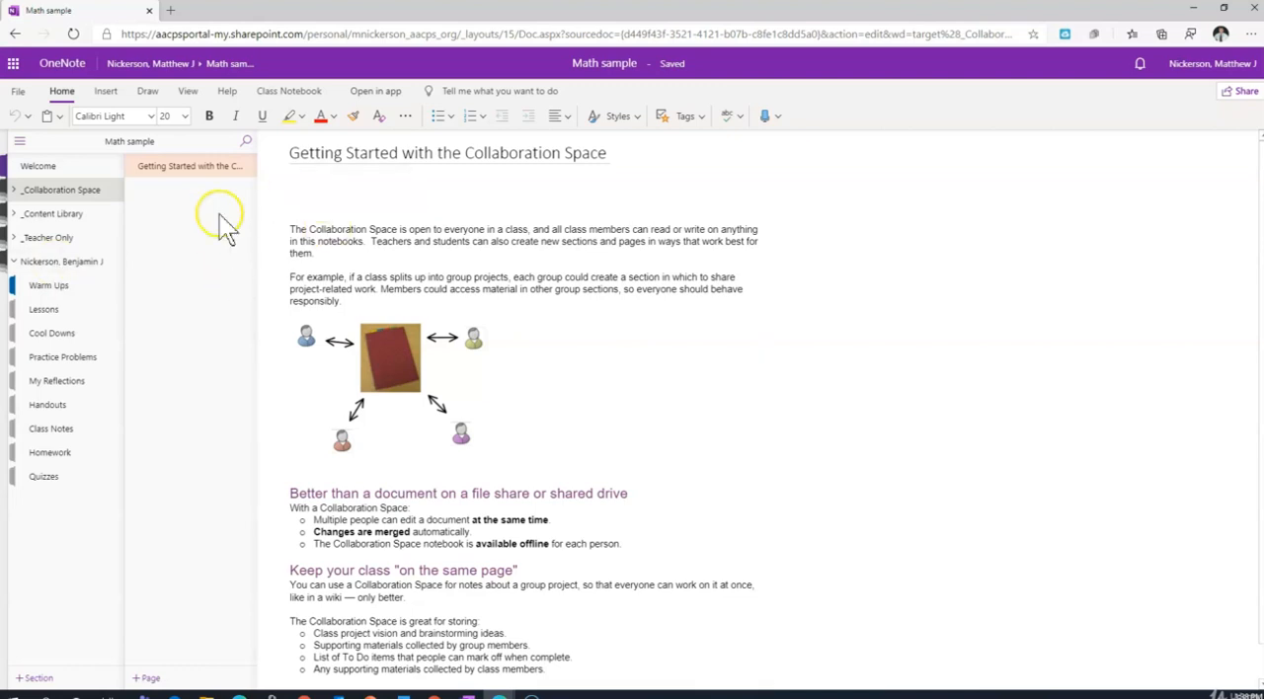
{"action": "left_click", "coordinate": [913, 299]}
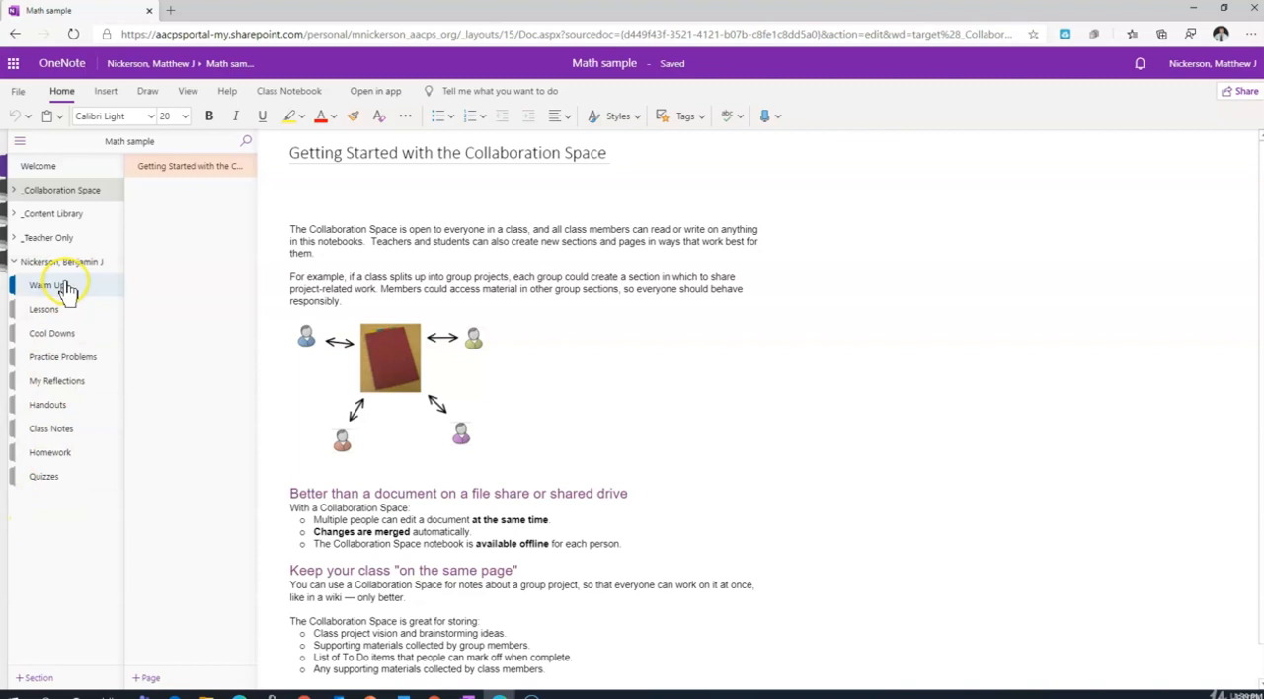
Open the L4: Practice Problems [Solutions] page from Unit 7.2 in _Teacher Only.
{"action": "left_click", "coordinate": [14, 239]}
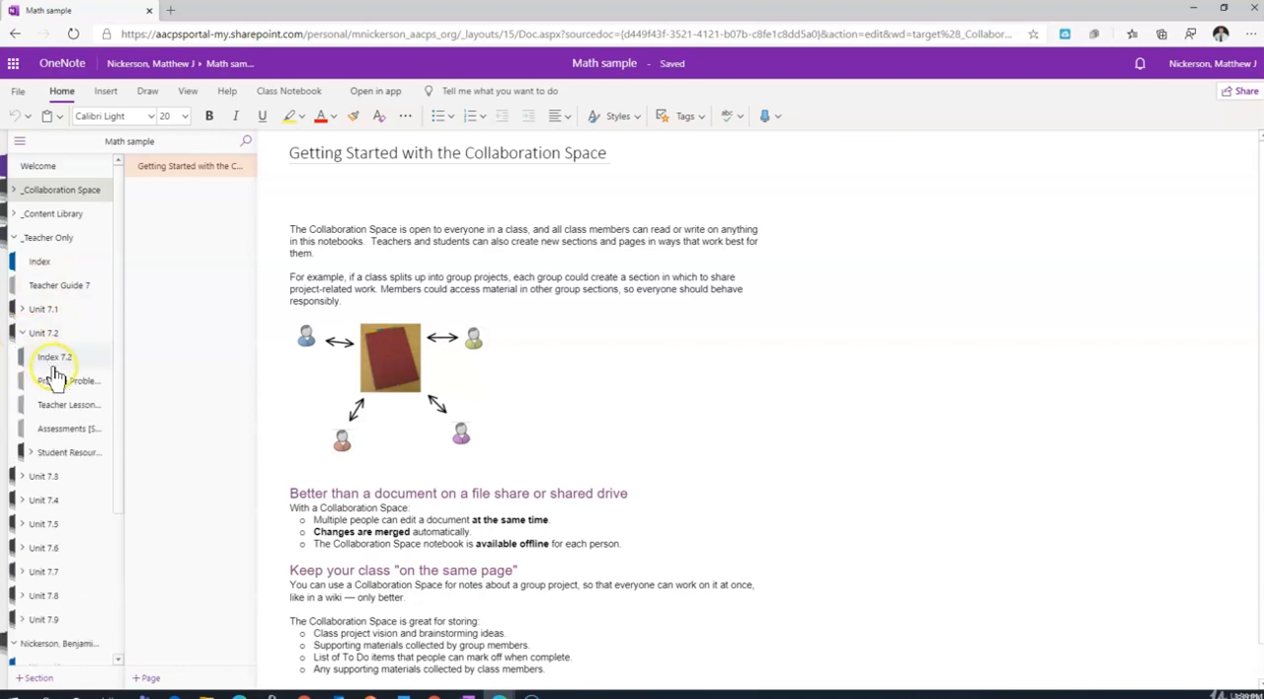
{"action": "left_click", "coordinate": [51, 382]}
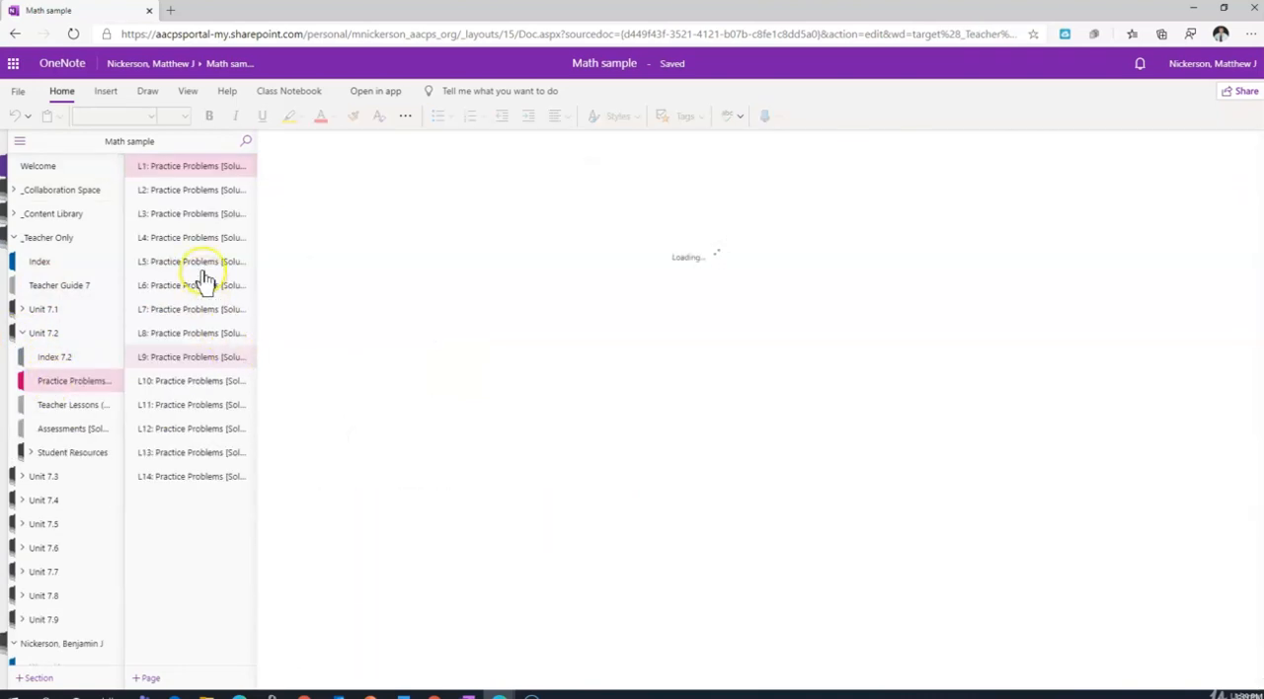
{"action": "left_click", "coordinate": [207, 240]}
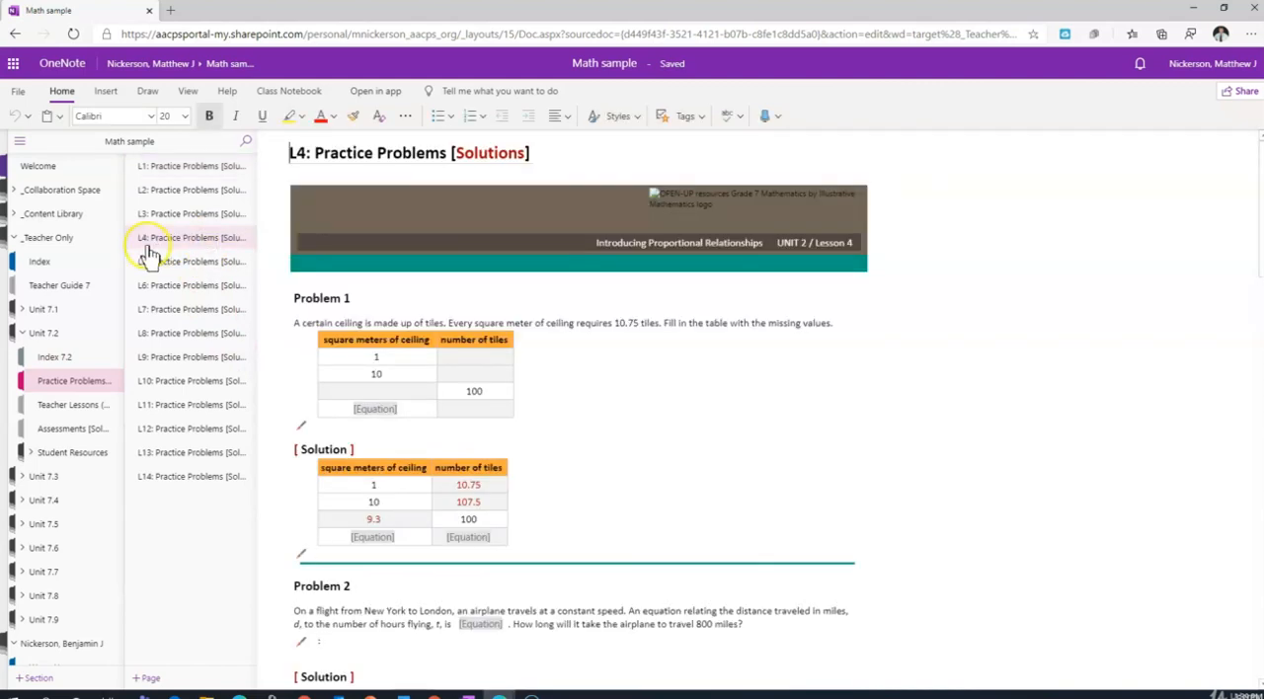
Distribute the L4: Practice Problems [Solutions] page to the Practice Problems section of all students.
{"action": "left_click", "coordinate": [285, 90]}
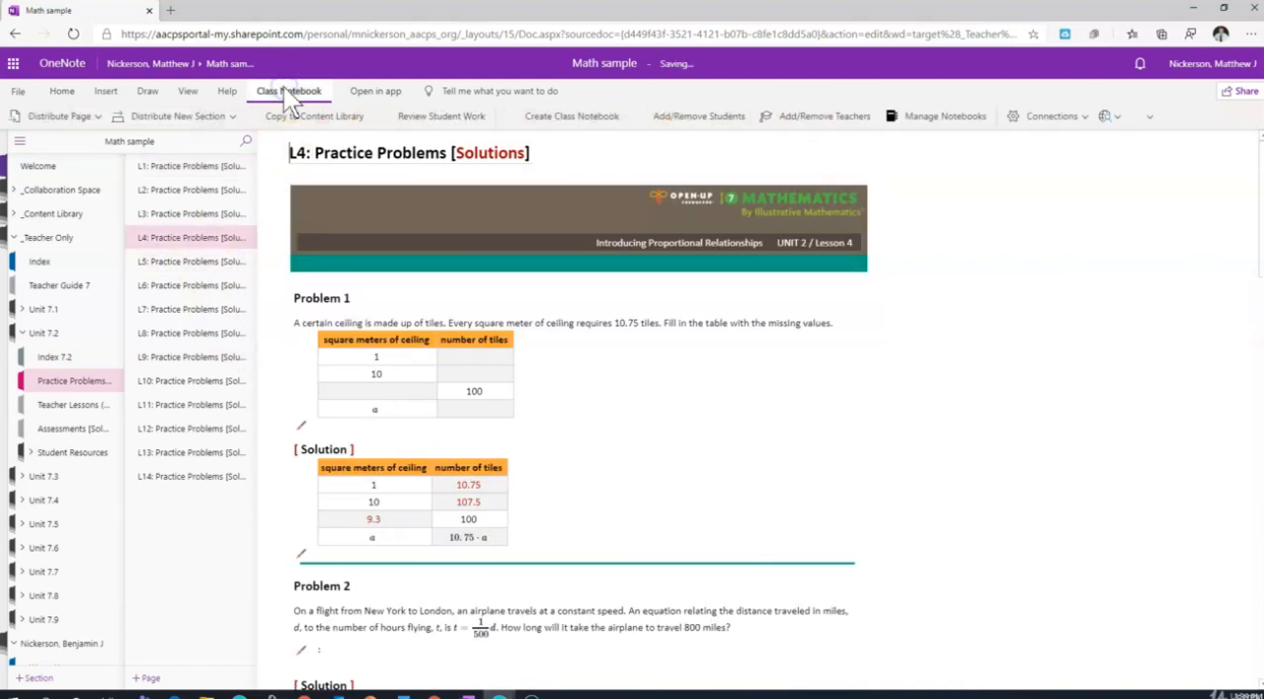
{"action": "left_click", "coordinate": [75, 117]}
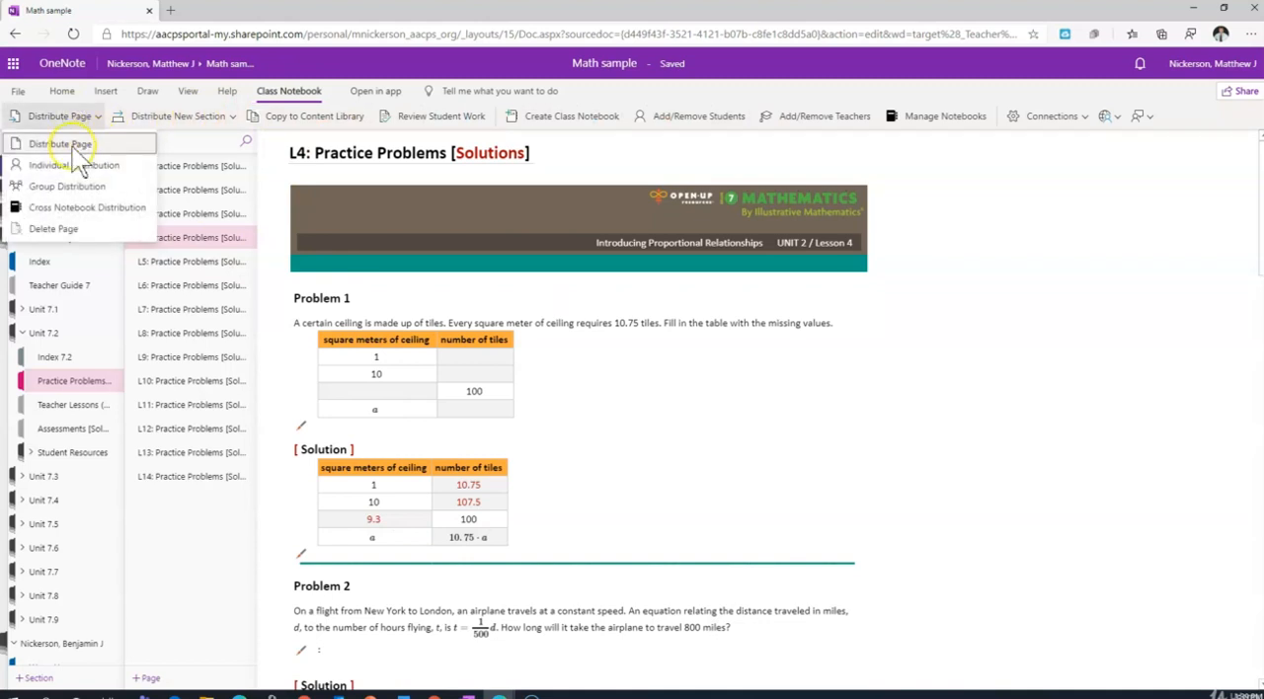
{"action": "left_click", "coordinate": [62, 144]}
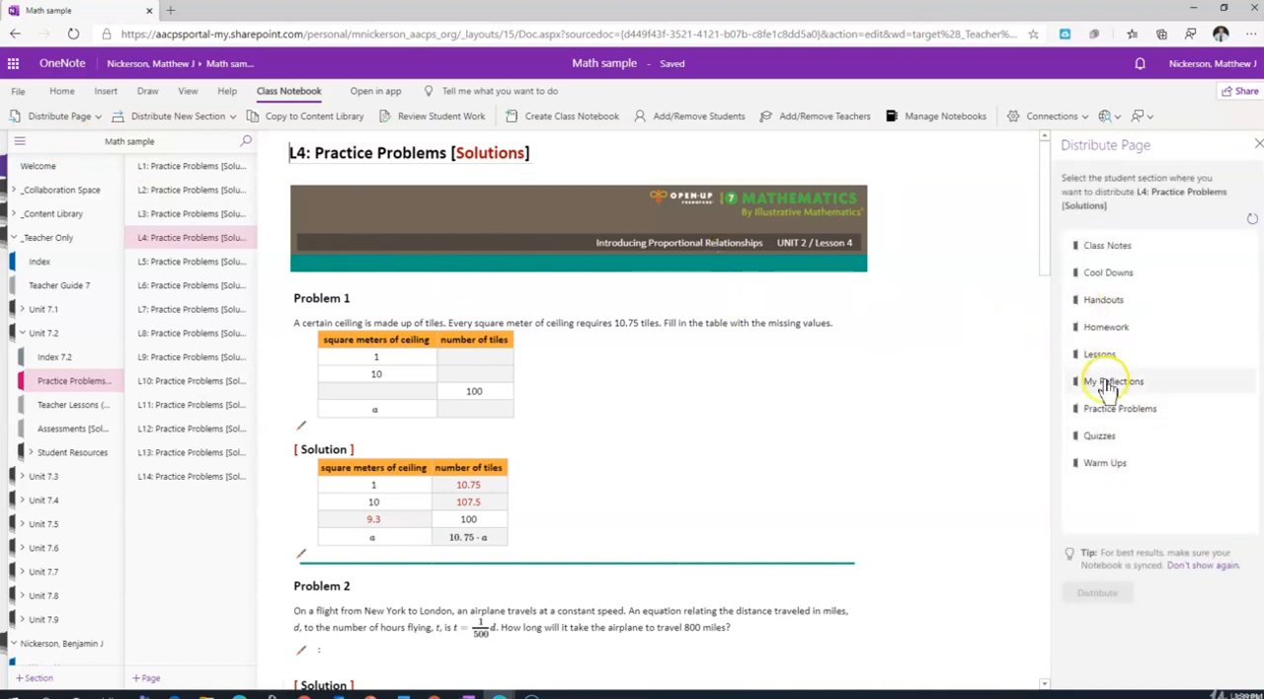
{"action": "left_click", "coordinate": [1110, 410]}
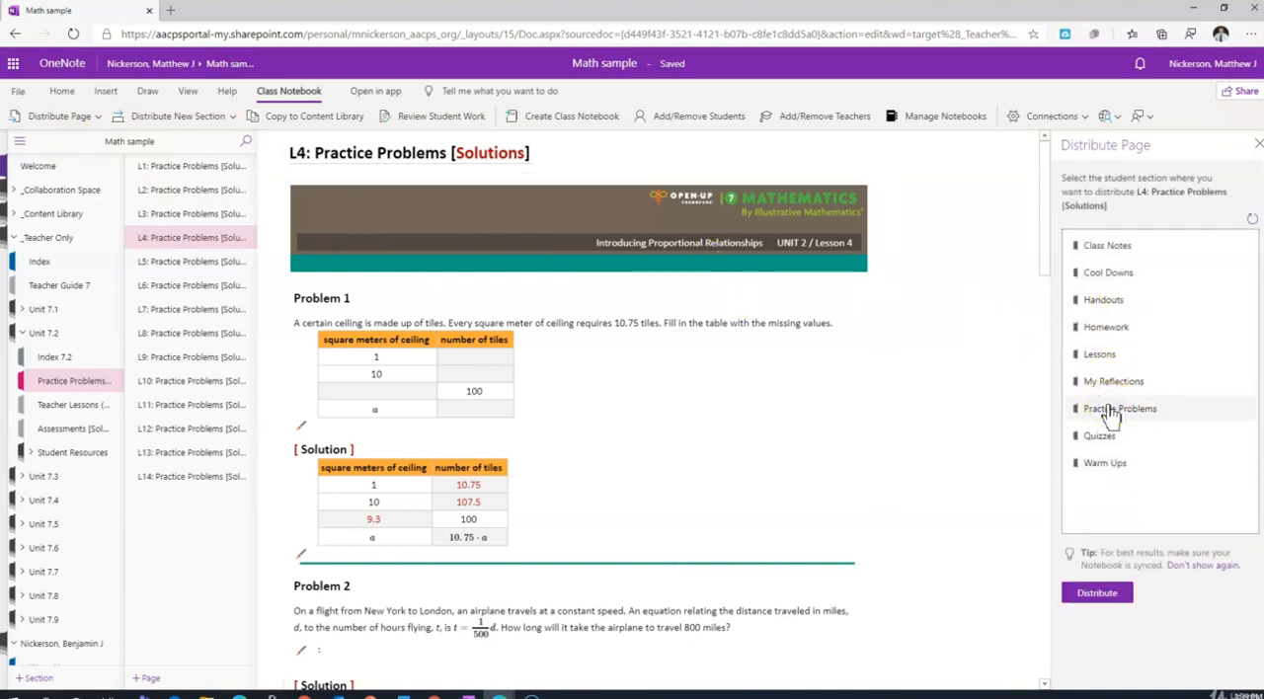
{"action": "left_click", "coordinate": [1097, 594]}
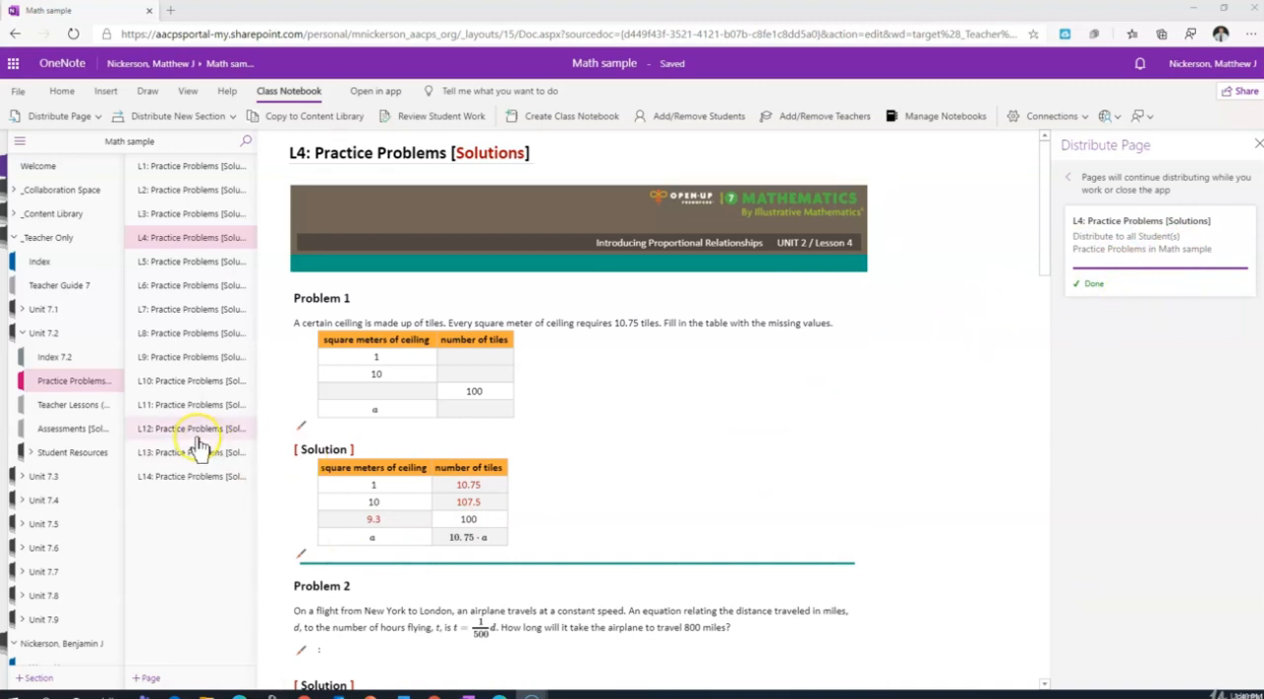
Look over the Unit 7.2 and student sections, collapsing both groups in the notebook navigation.
{"action": "left_click", "coordinate": [23, 334]}
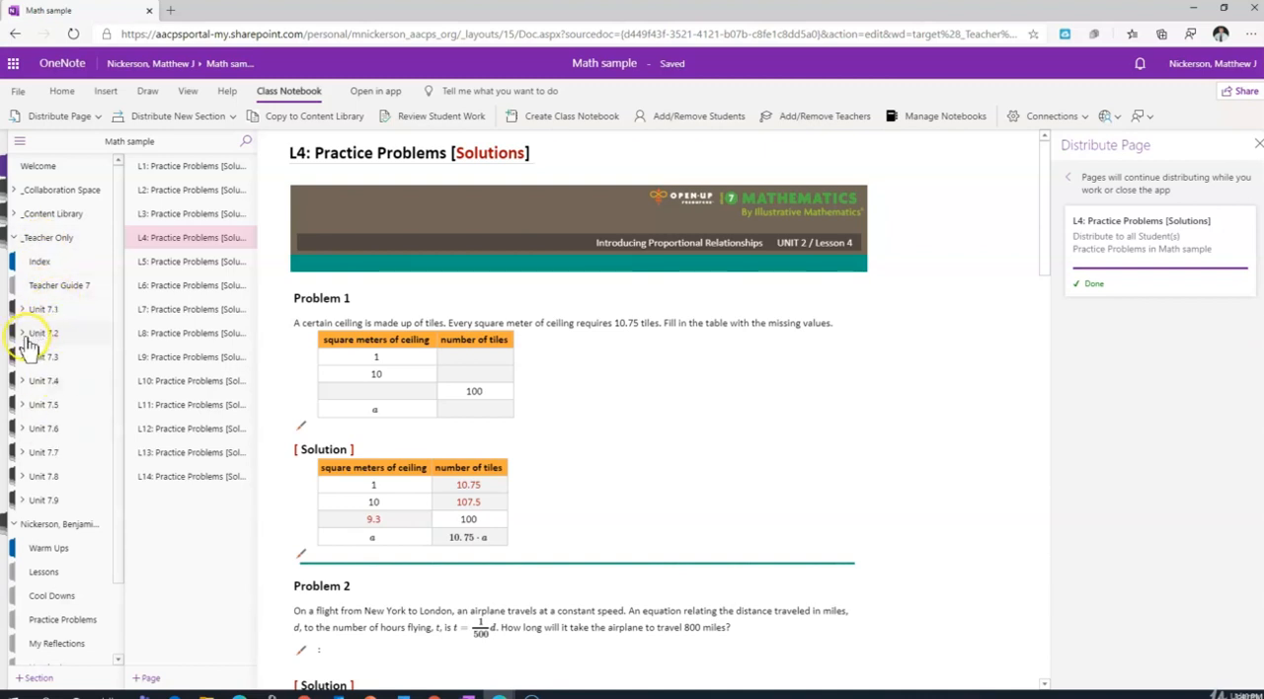
{"action": "left_click", "coordinate": [24, 336]}
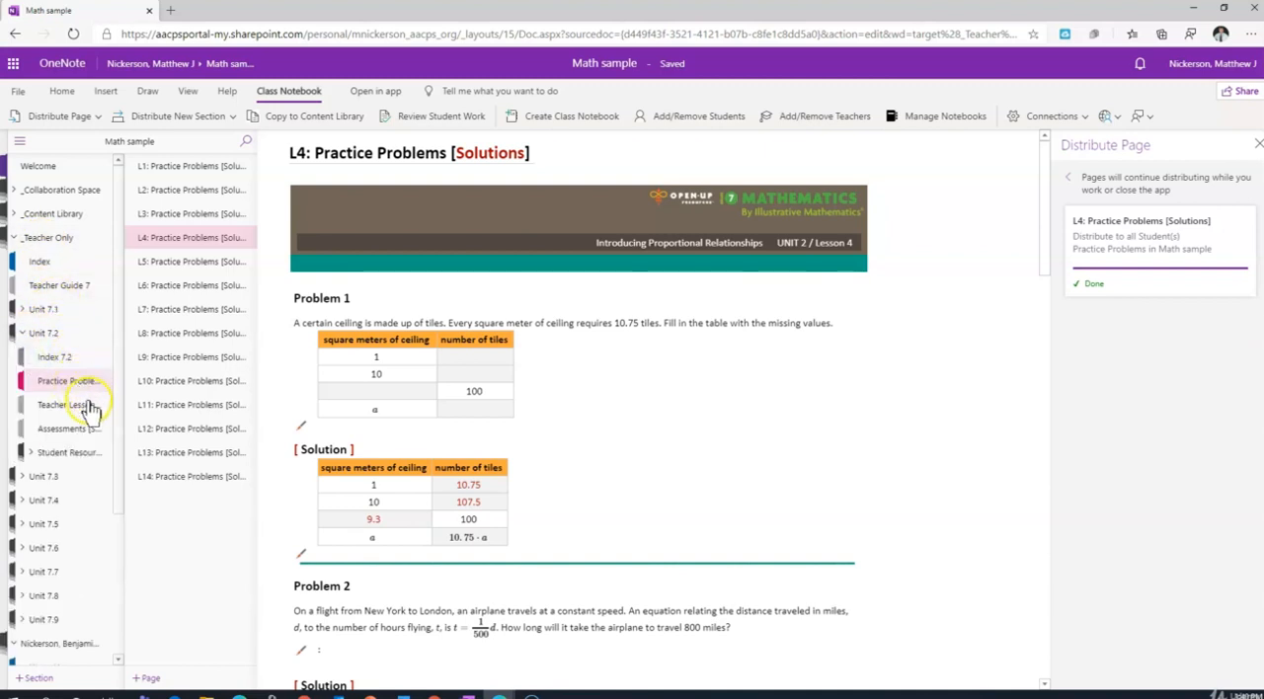
{"action": "left_click", "coordinate": [24, 335]}
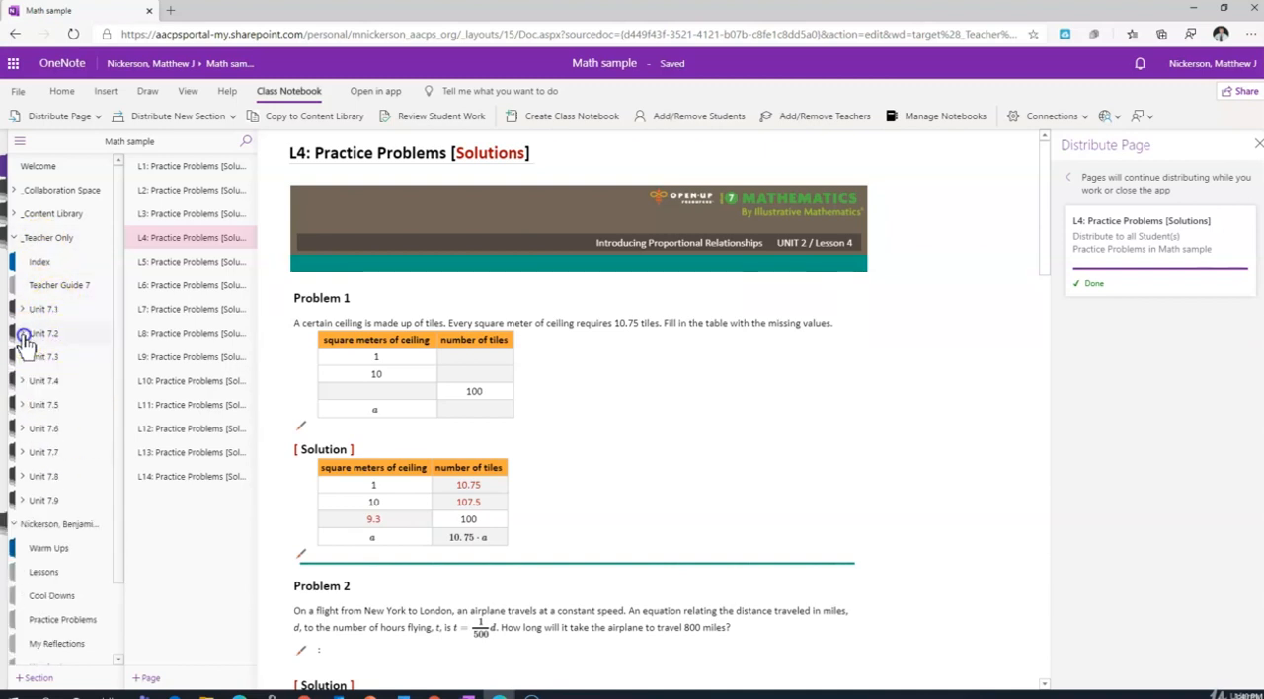
{"action": "scroll", "coordinate": [115, 605], "scroll_direction": "down", "scroll_amount": 1}
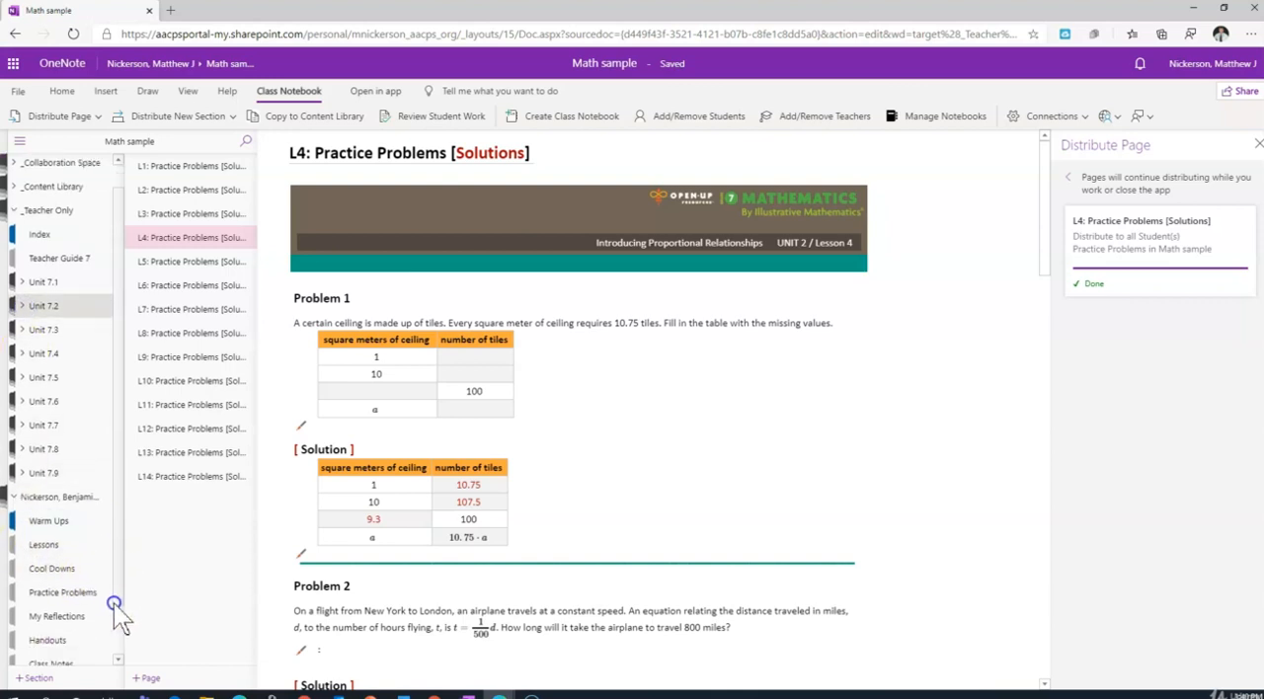
{"action": "scroll", "coordinate": [114, 605], "scroll_direction": "down", "scroll_amount": 2}
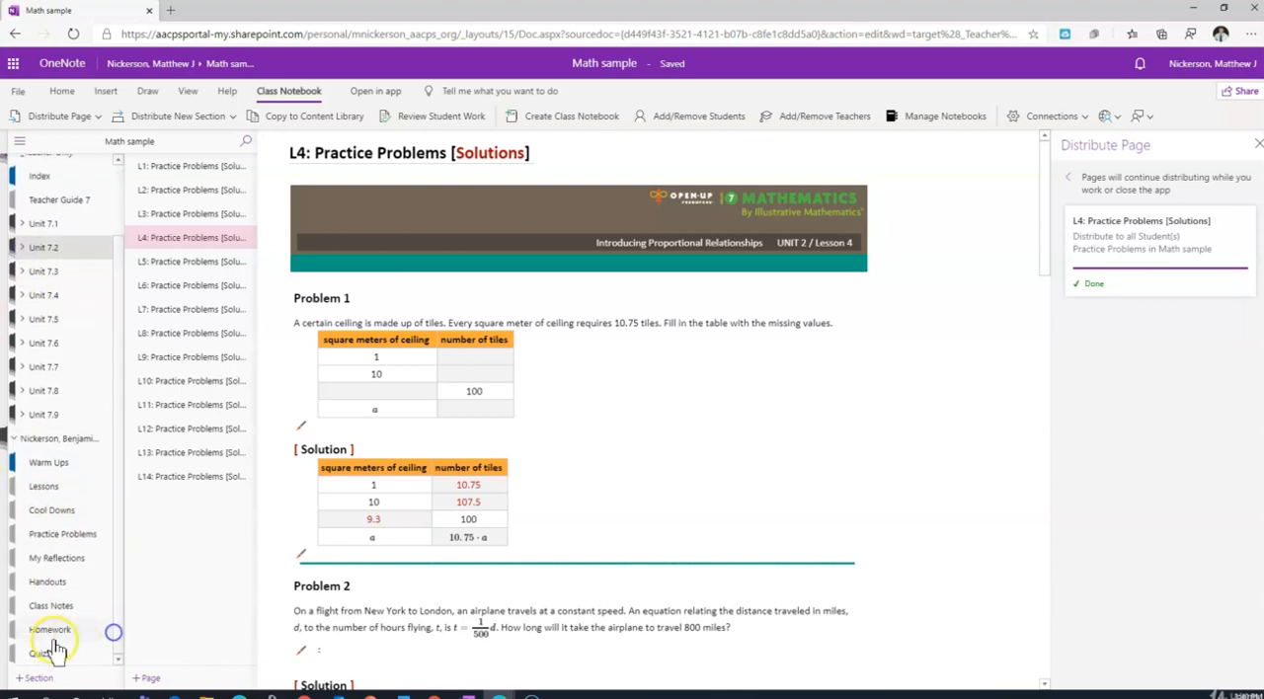
{"action": "left_click", "coordinate": [16, 439]}
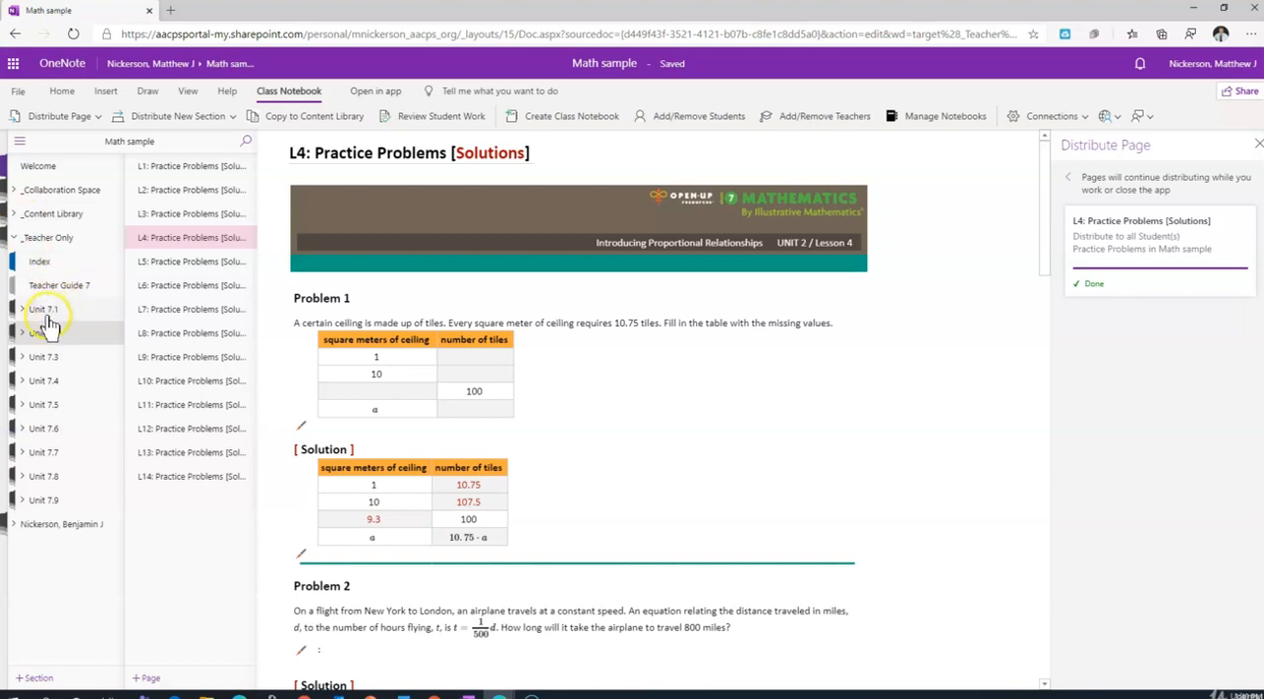
Open the L8: Comparing Relationships with Equations teacher lesson in Unit 7.2 and expand its Student Resources group.
{"action": "left_click", "coordinate": [20, 334]}
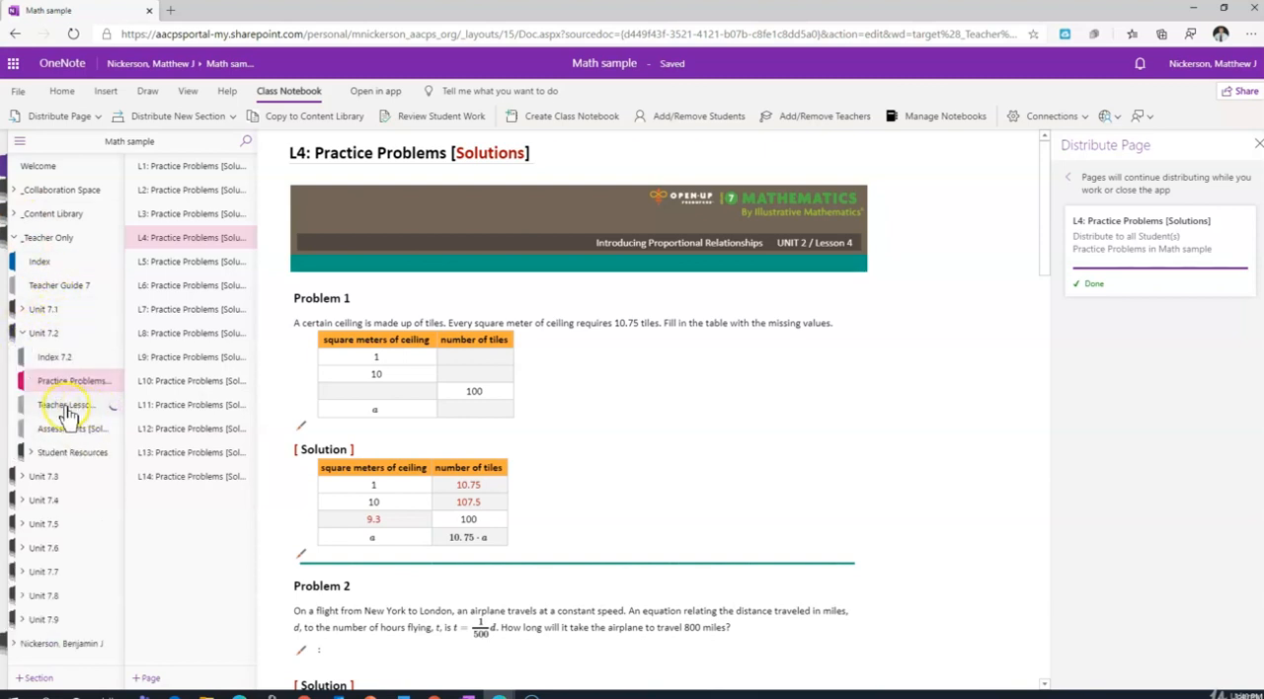
{"action": "left_click", "coordinate": [59, 413]}
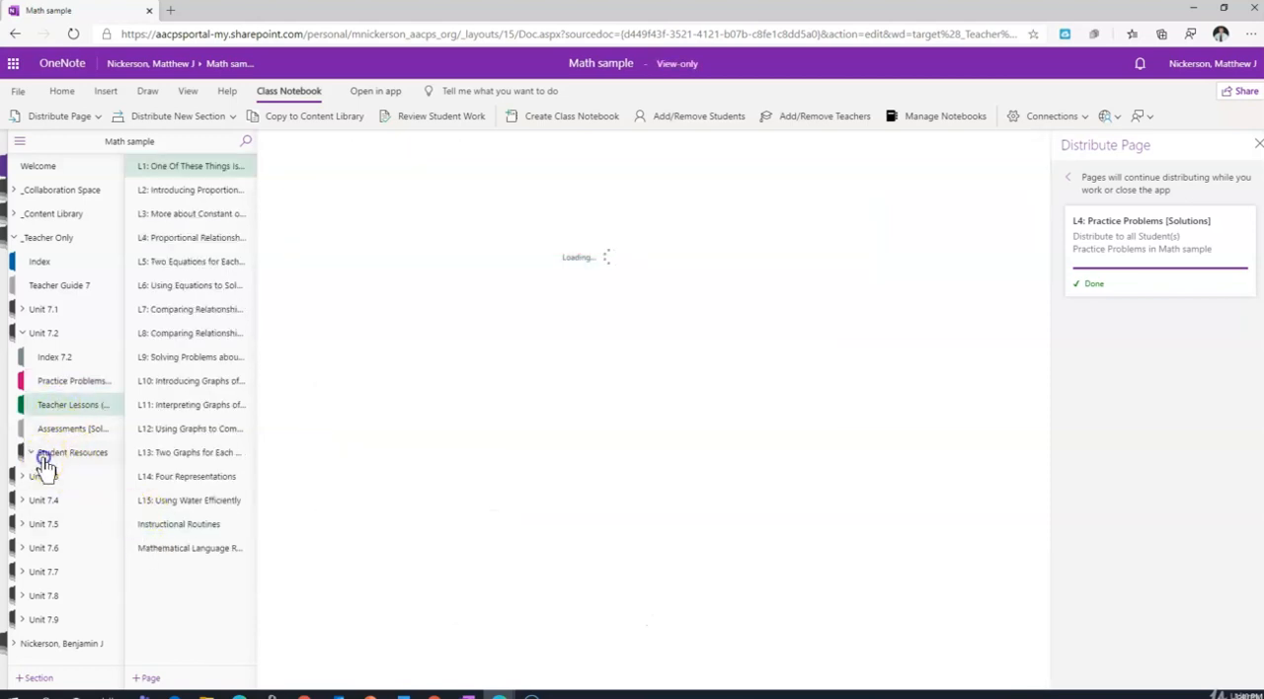
{"action": "left_click", "coordinate": [27, 455]}
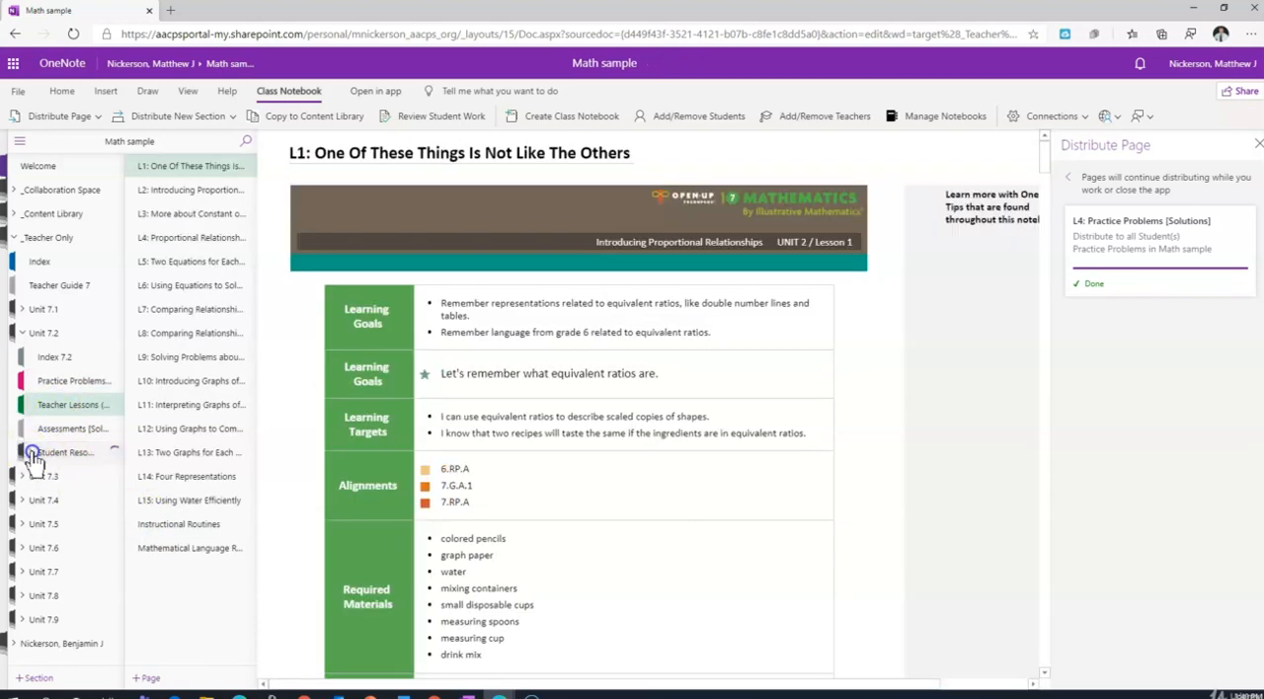
{"action": "left_click", "coordinate": [190, 336]}
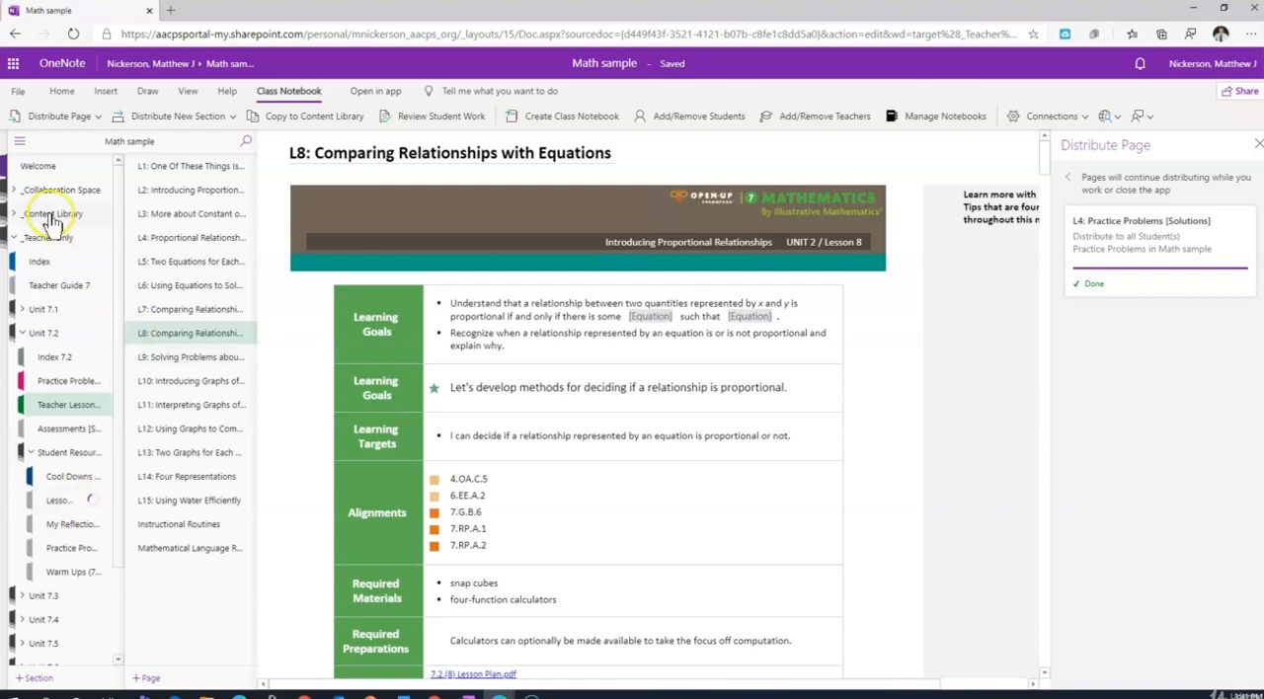
Open the Lessons (7.2) section under Unit 7.2 in _Content Library.
{"action": "left_click", "coordinate": [18, 216]}
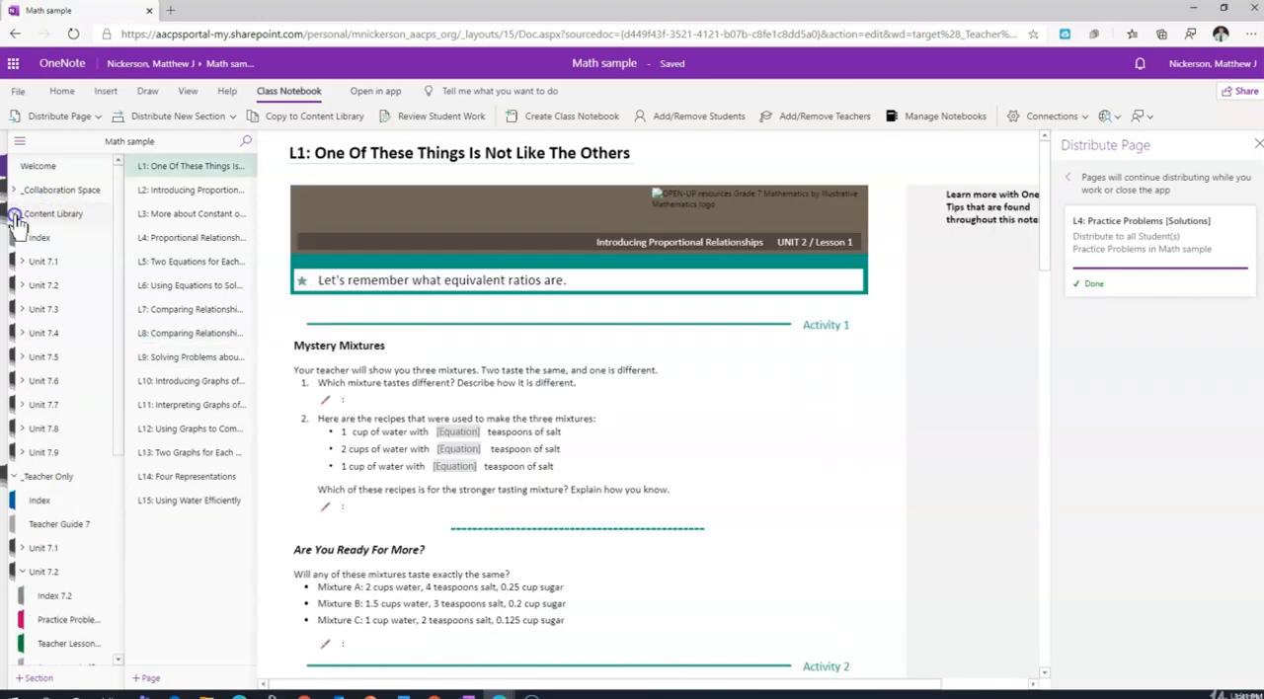
{"action": "left_click", "coordinate": [16, 216]}
{"action": "left_click", "coordinate": [16, 215]}
{"action": "left_click", "coordinate": [29, 289]}
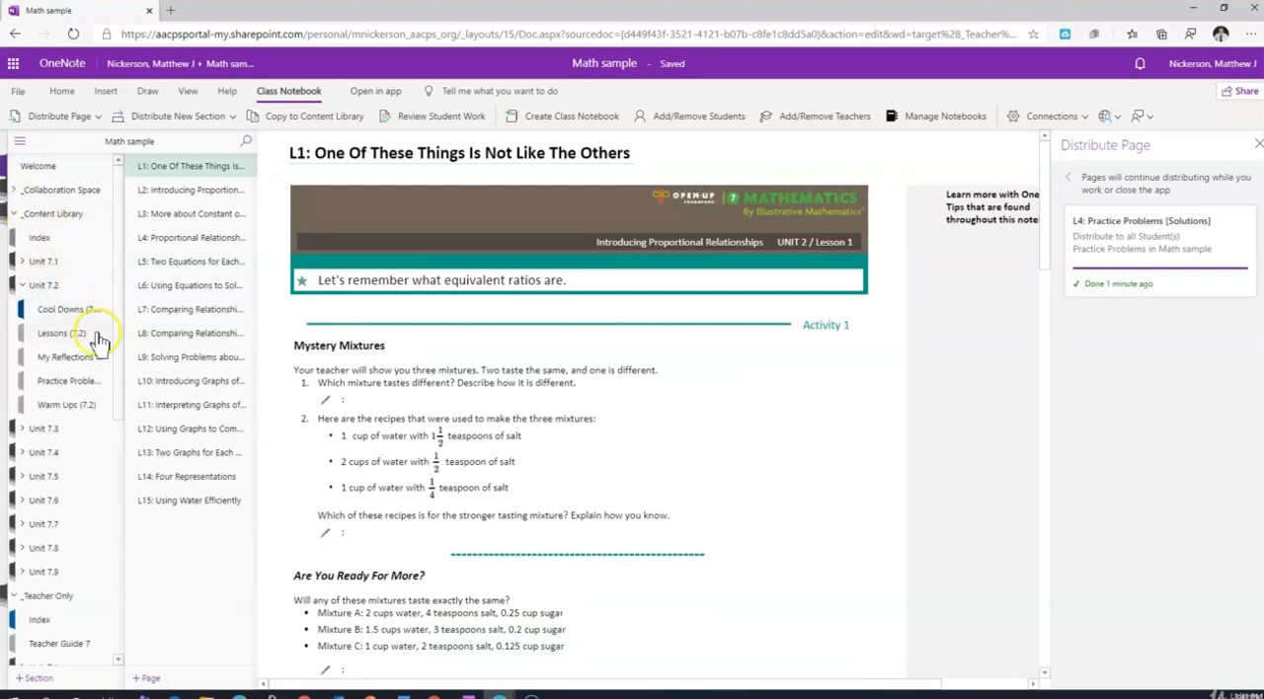
{"action": "left_click", "coordinate": [61, 336]}
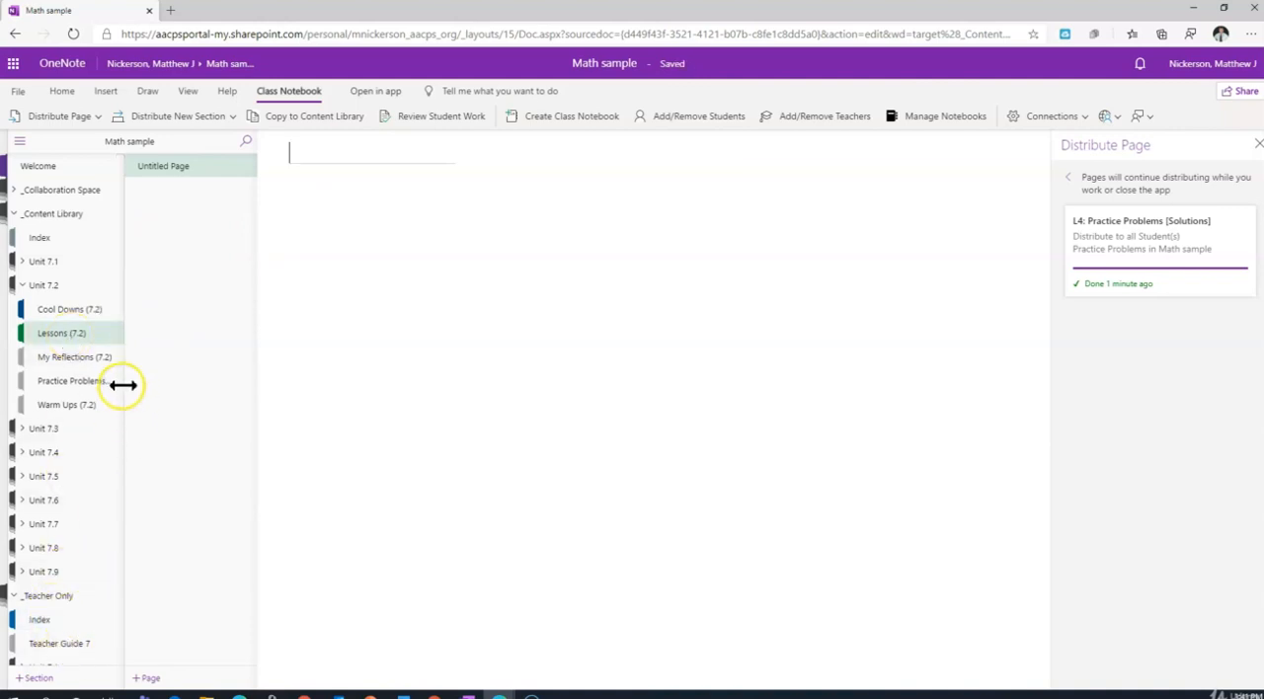
Open the teacher-only Lessons (7.2) section in Unit 7.2 Student Resources and choose Lessons (7.1) from Unit 7.1 for copying to the Content Library.
{"action": "left_click_drag", "start_coordinate": [117, 371], "coordinate": [116, 462]}
{"action": "left_click", "coordinate": [71, 609]}
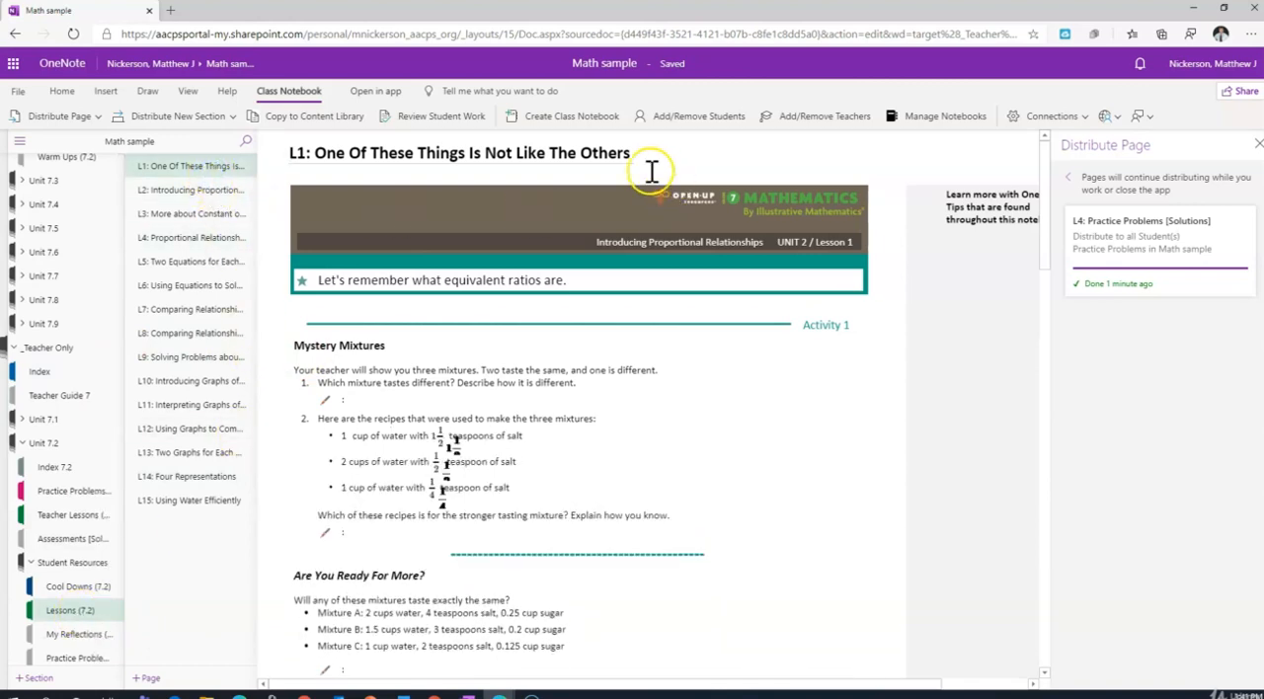
{"action": "left_click", "coordinate": [317, 117]}
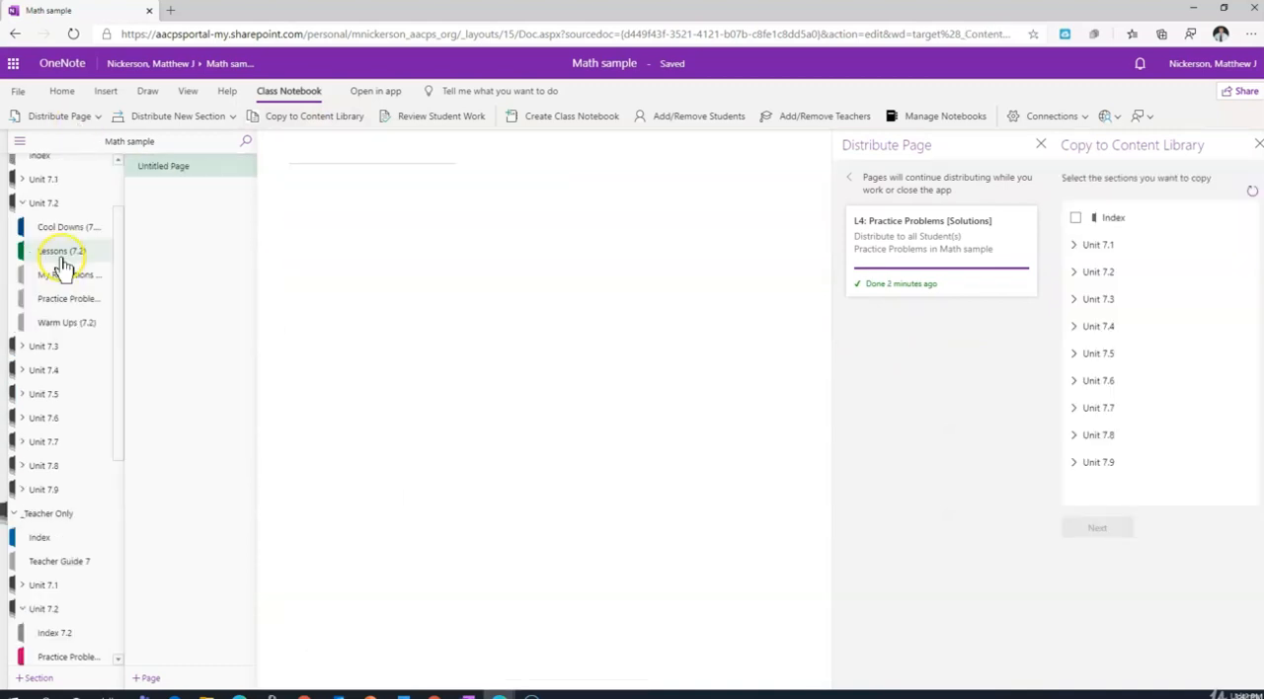
{"action": "left_click", "coordinate": [1076, 244]}
{"action": "left_click", "coordinate": [1090, 299]}
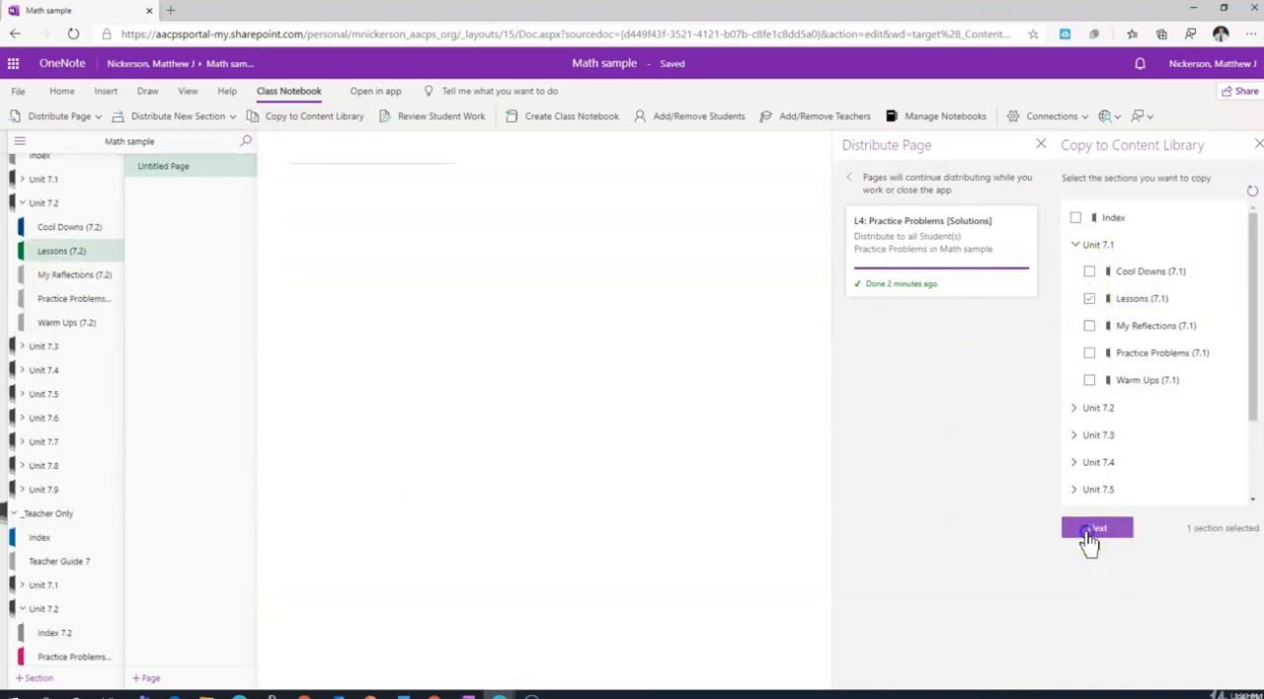
{"action": "left_click", "coordinate": [1093, 532]}
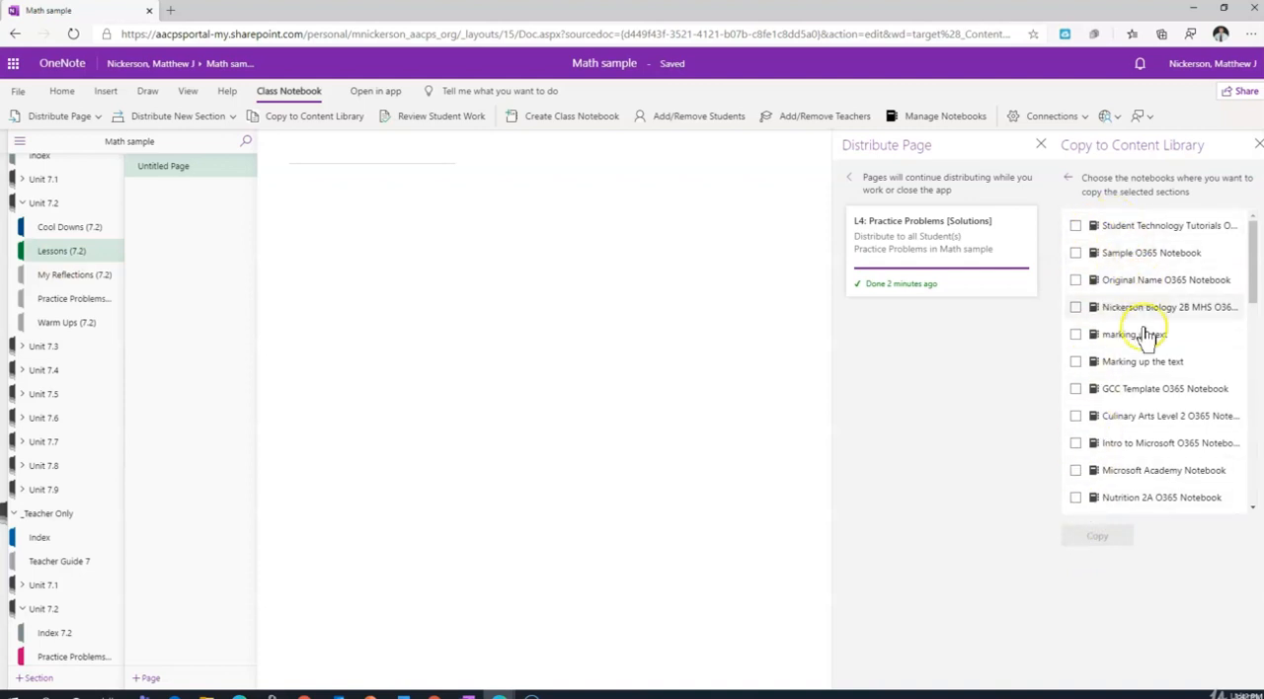
Select the Math sample notebook as the destination and copy the chosen section to its Content Library.
{"action": "left_click", "coordinate": [1253, 265]}
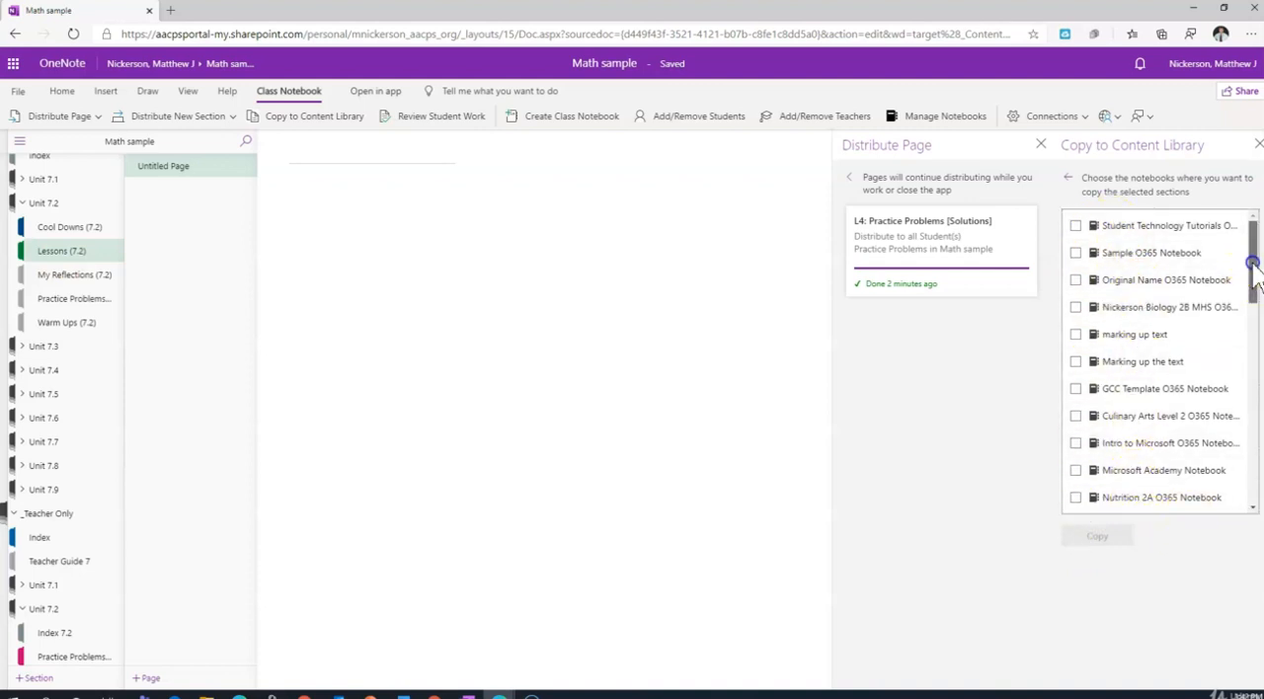
{"action": "left_click_drag", "start_coordinate": [1252, 265], "coordinate": [1228, 420]}
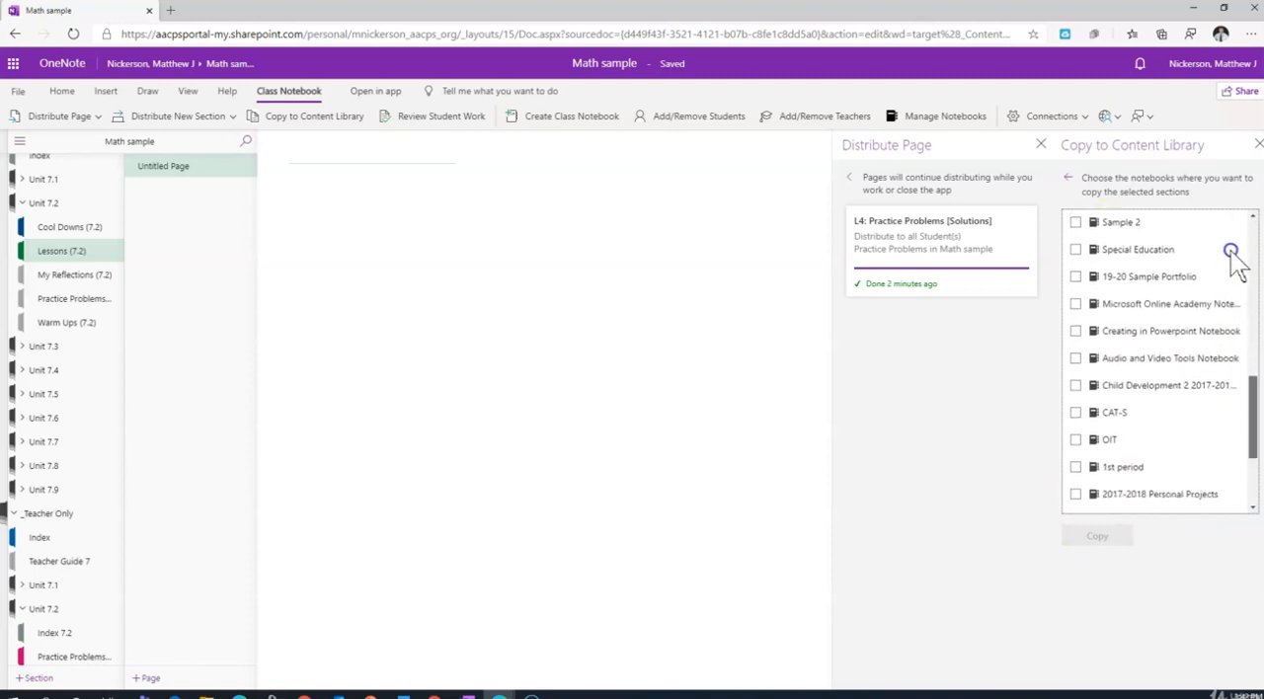
{"action": "left_click_drag", "start_coordinate": [1256, 395], "coordinate": [1252, 341]}
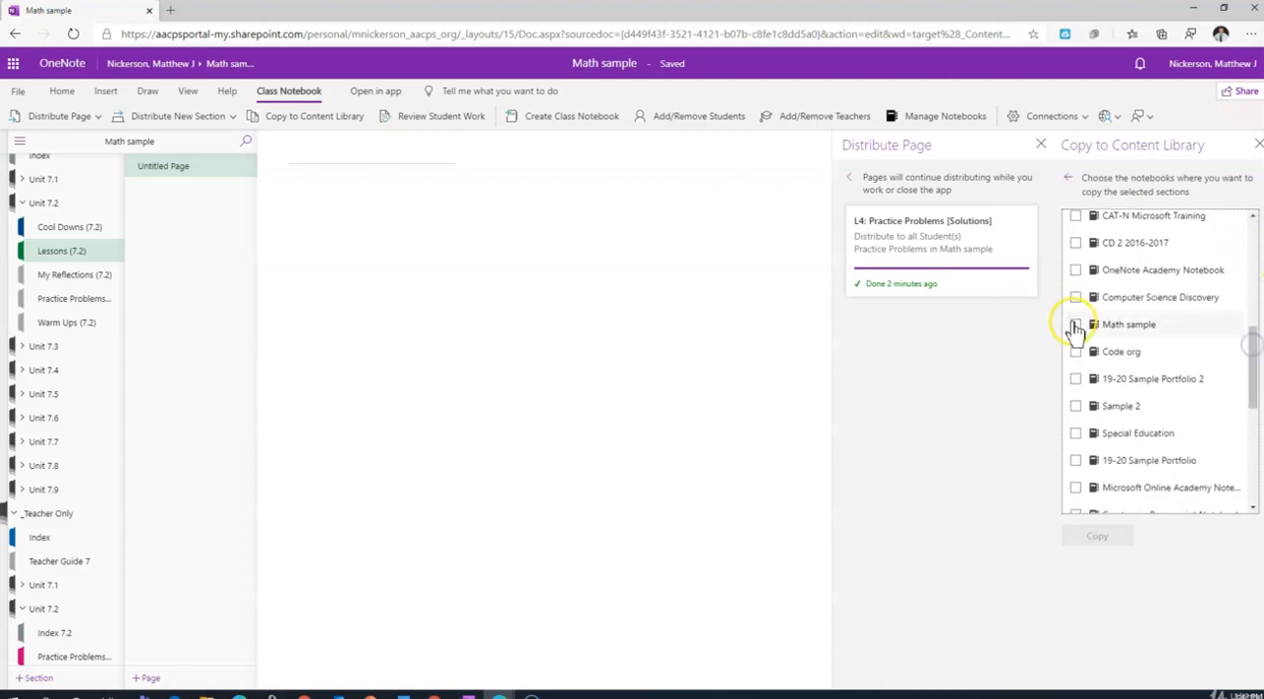
{"action": "left_click", "coordinate": [1076, 324]}
{"action": "left_click", "coordinate": [1082, 538]}
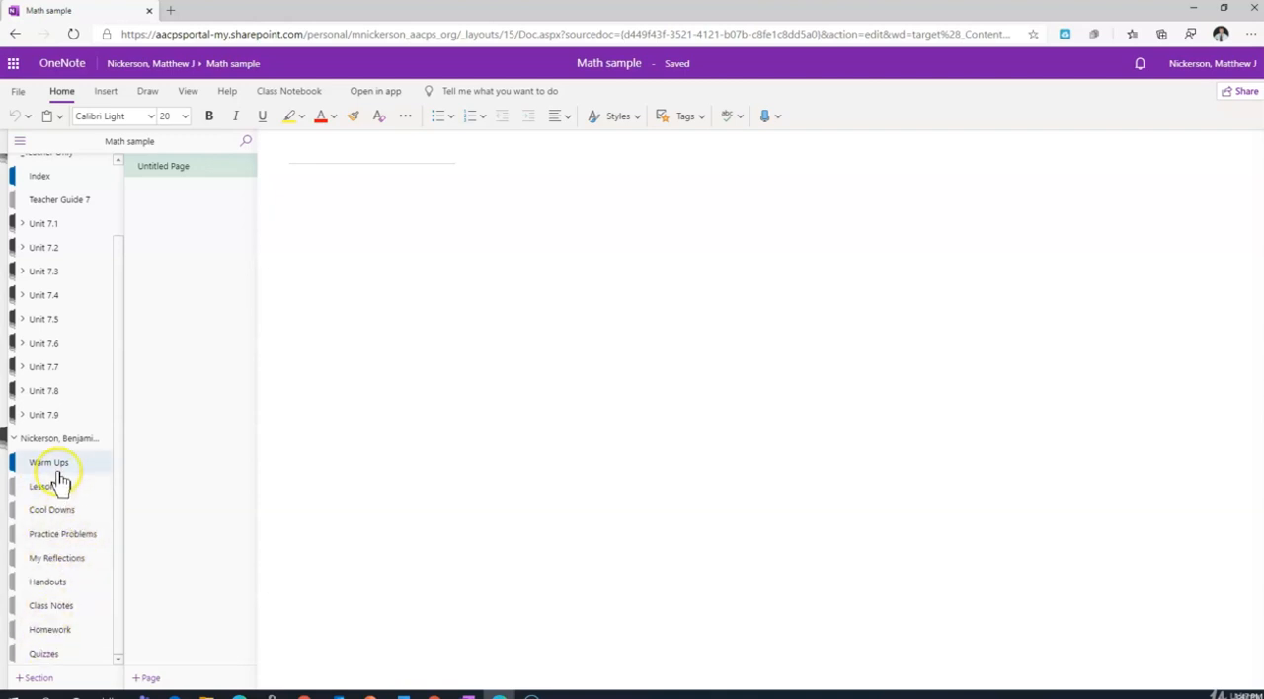
Distribute the L1: Warm Up page from the teacher-only Warm Ups (7.1) section to the students' Warm Ups section.
{"action": "left_click", "coordinate": [29, 230]}
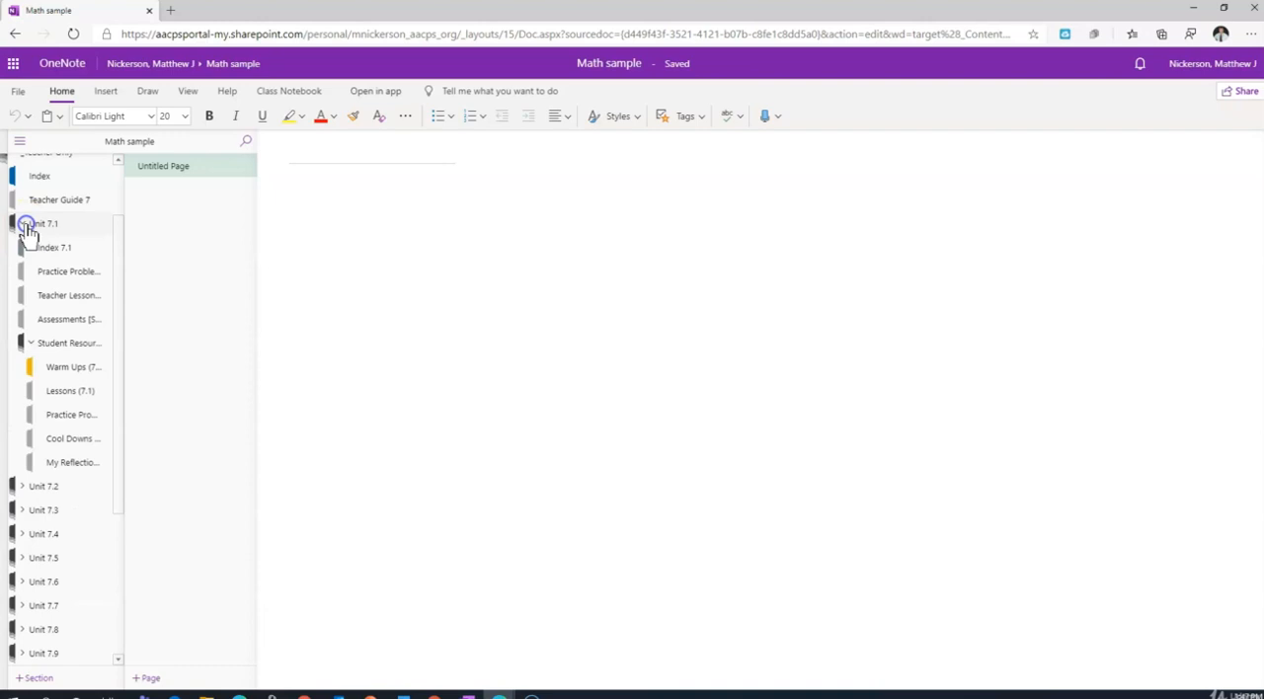
{"action": "left_click", "coordinate": [78, 371]}
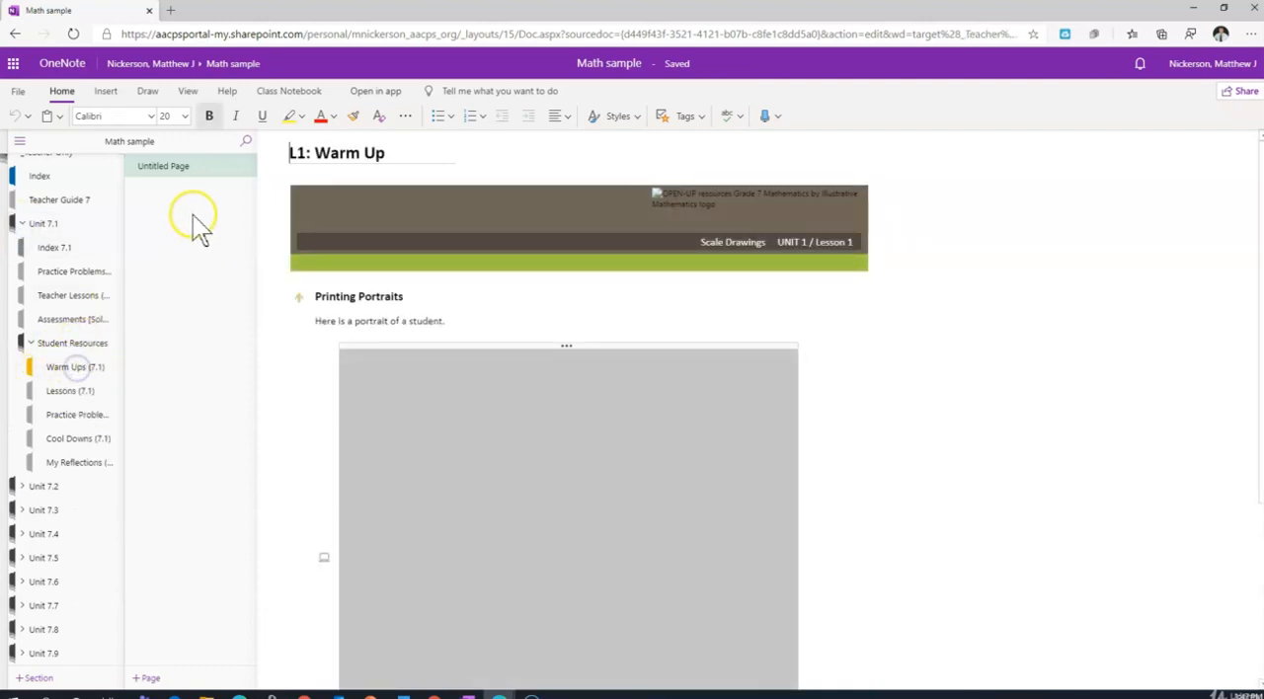
{"action": "left_click", "coordinate": [296, 91]}
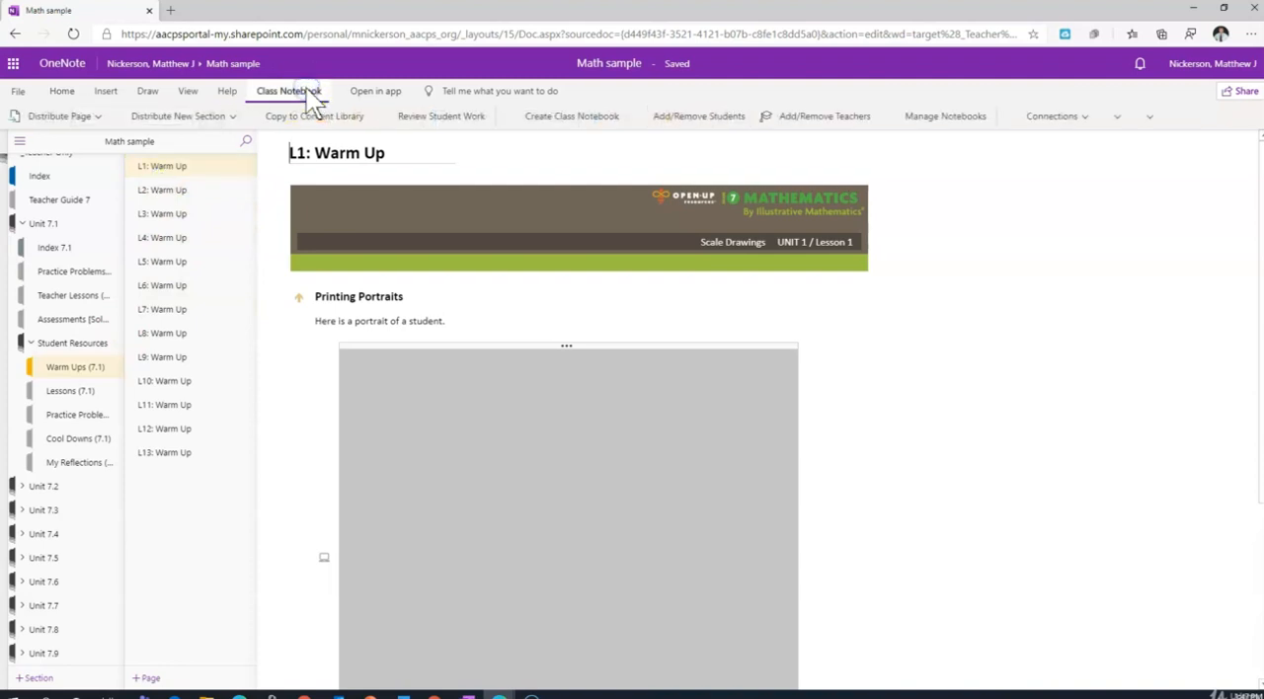
{"action": "left_click", "coordinate": [91, 119]}
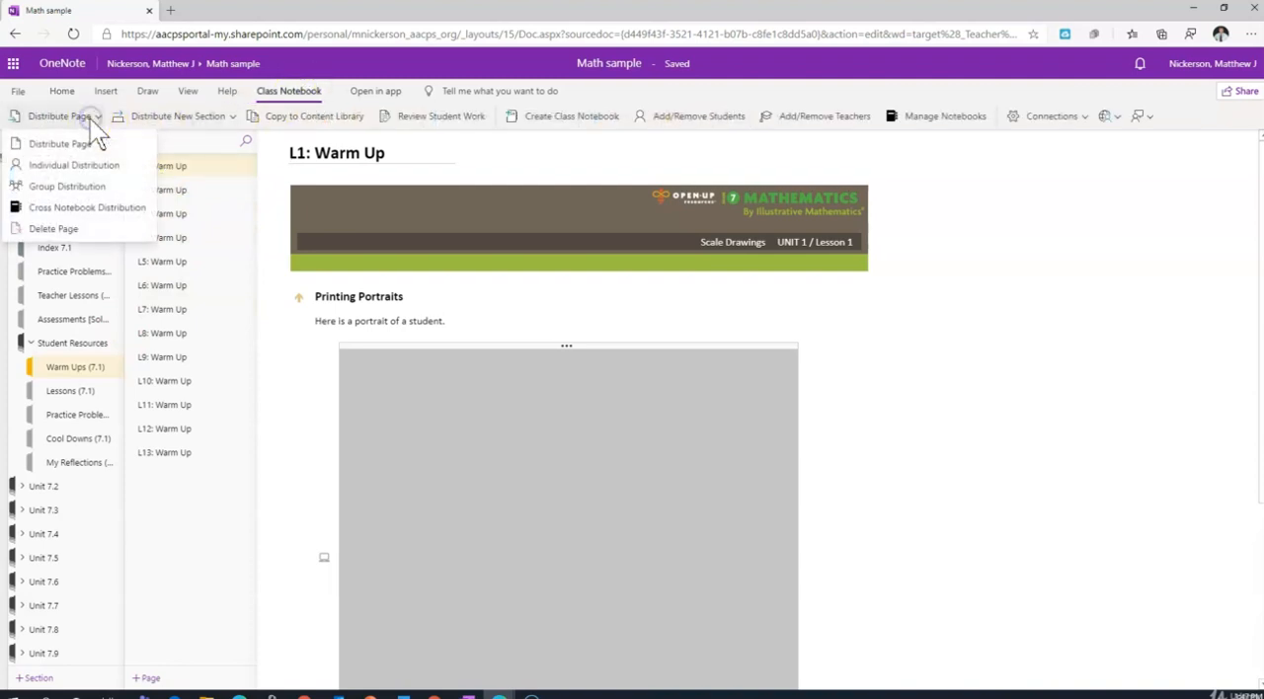
{"action": "left_click", "coordinate": [91, 143]}
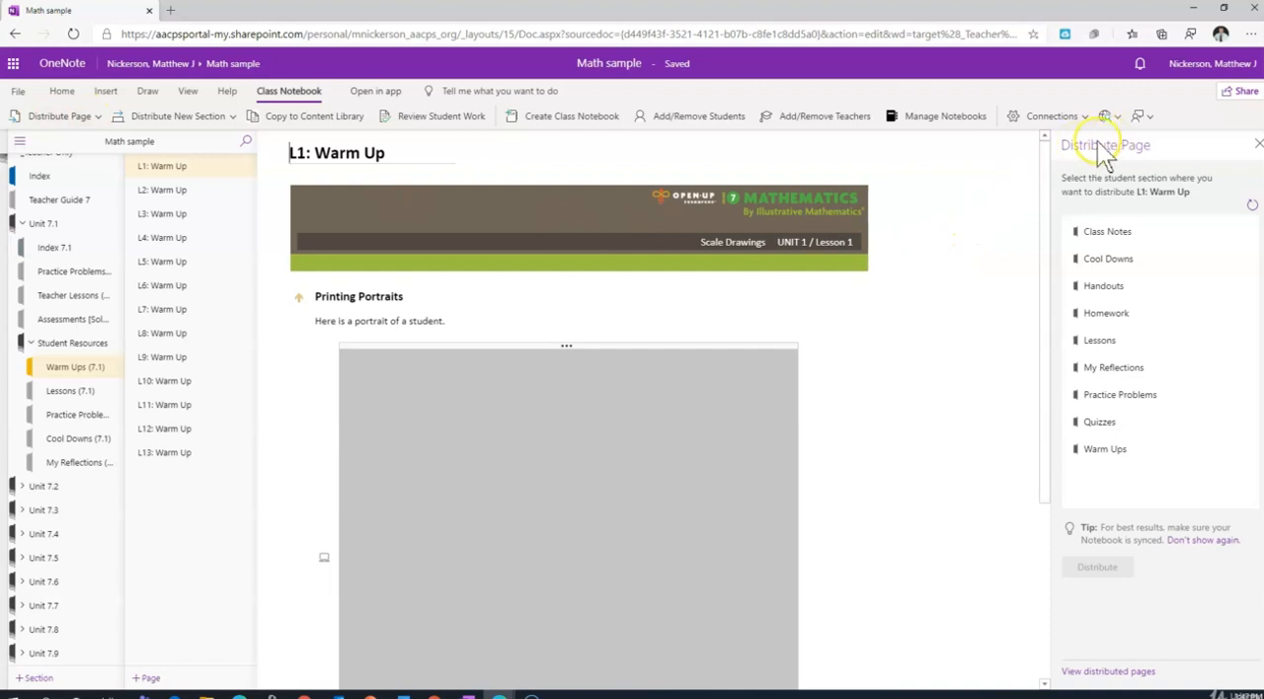
{"action": "left_click", "coordinate": [1102, 458]}
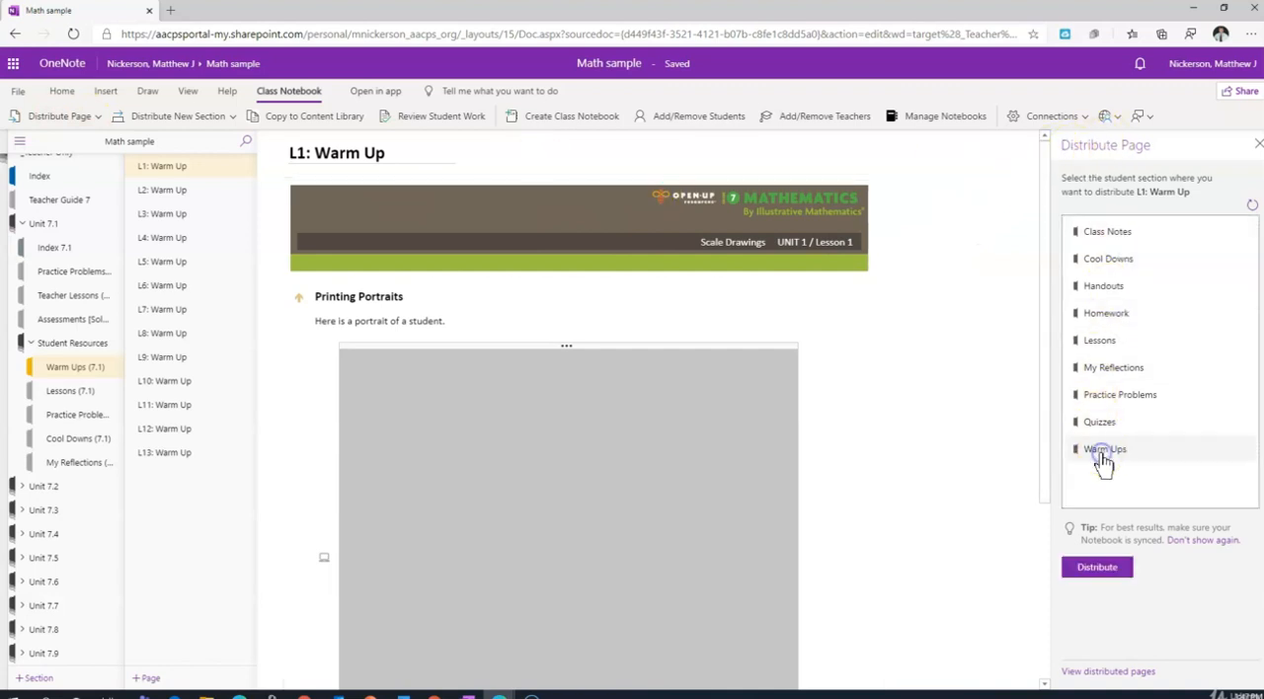
{"action": "left_click", "coordinate": [1097, 567]}
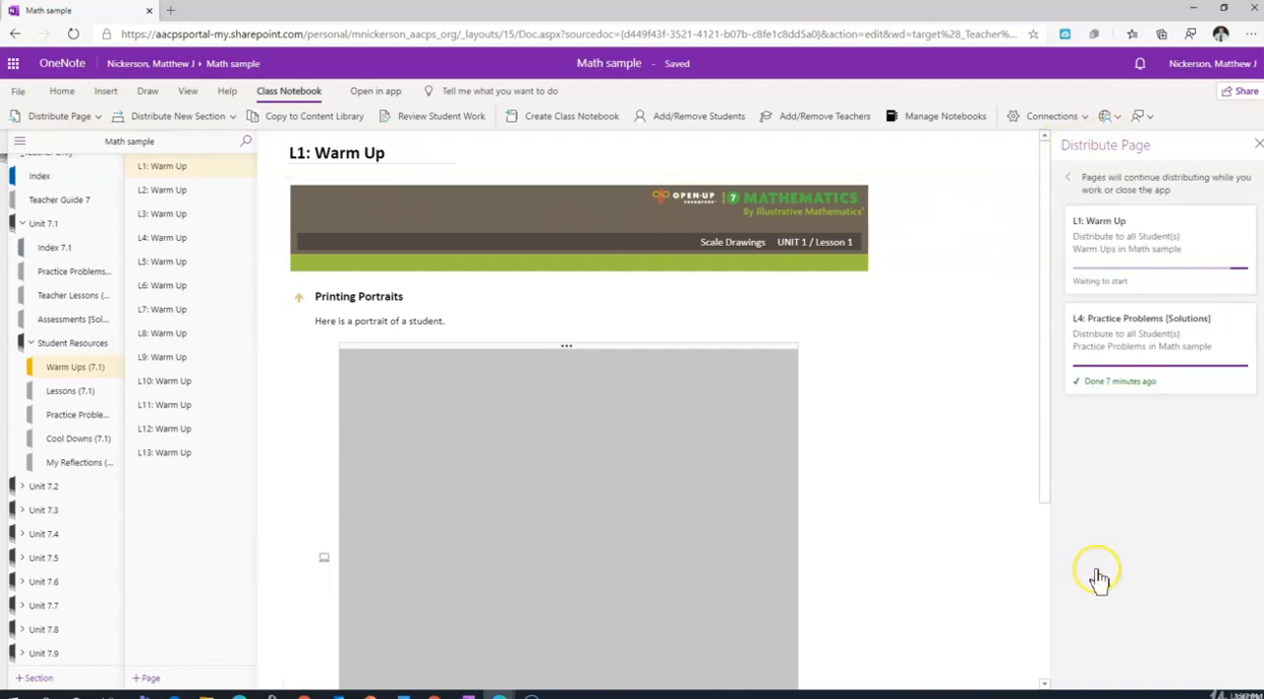
Open the L2: Corresponding Parts and Scale Factors page in the teacher-only Lessons (7.1) section under Student Resources.
{"action": "left_click", "coordinate": [29, 343]}
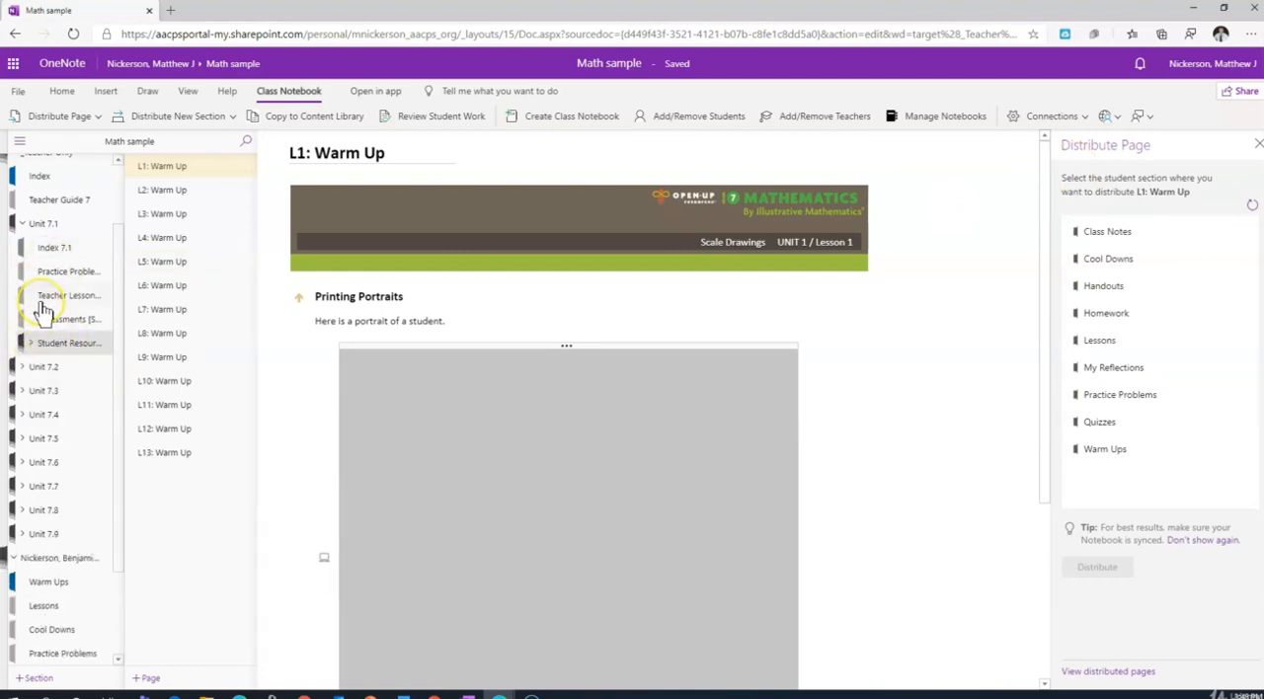
{"action": "left_click", "coordinate": [30, 342]}
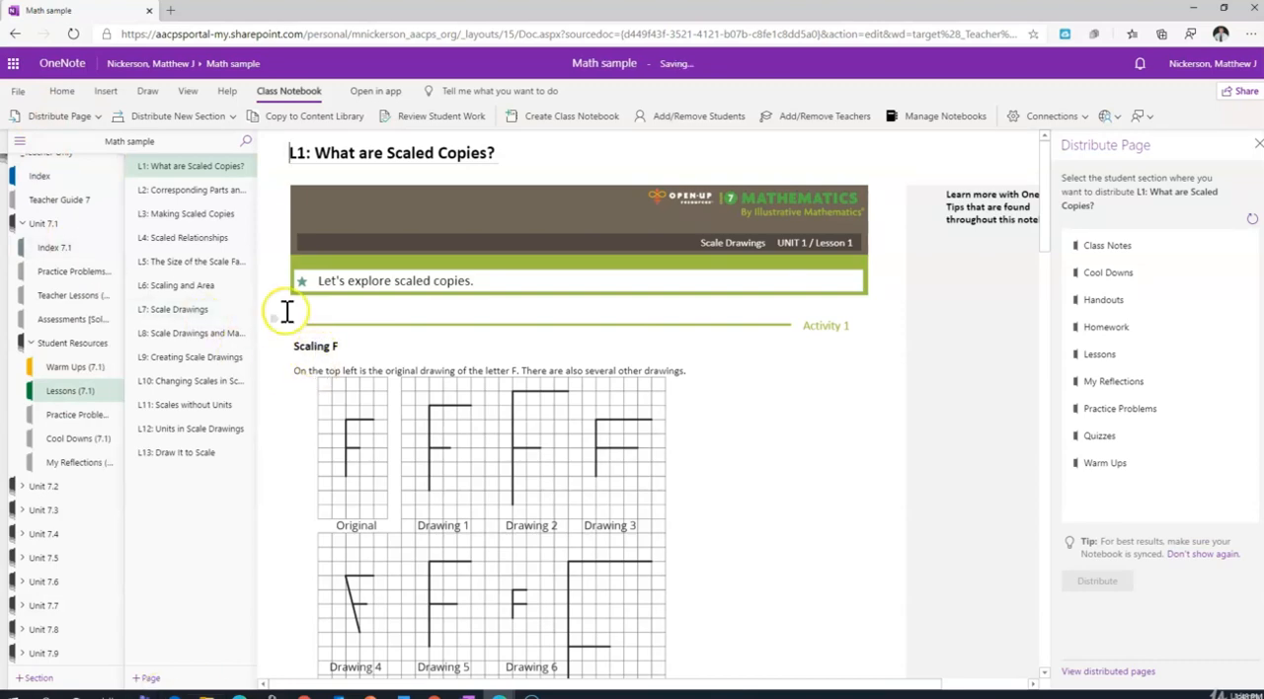
{"action": "left_click", "coordinate": [202, 190]}
Copy the Lessons (7.1) section from Unit 7.1 to the Content Library of the Math sample notebook.
{"action": "left_click", "coordinate": [341, 118]}
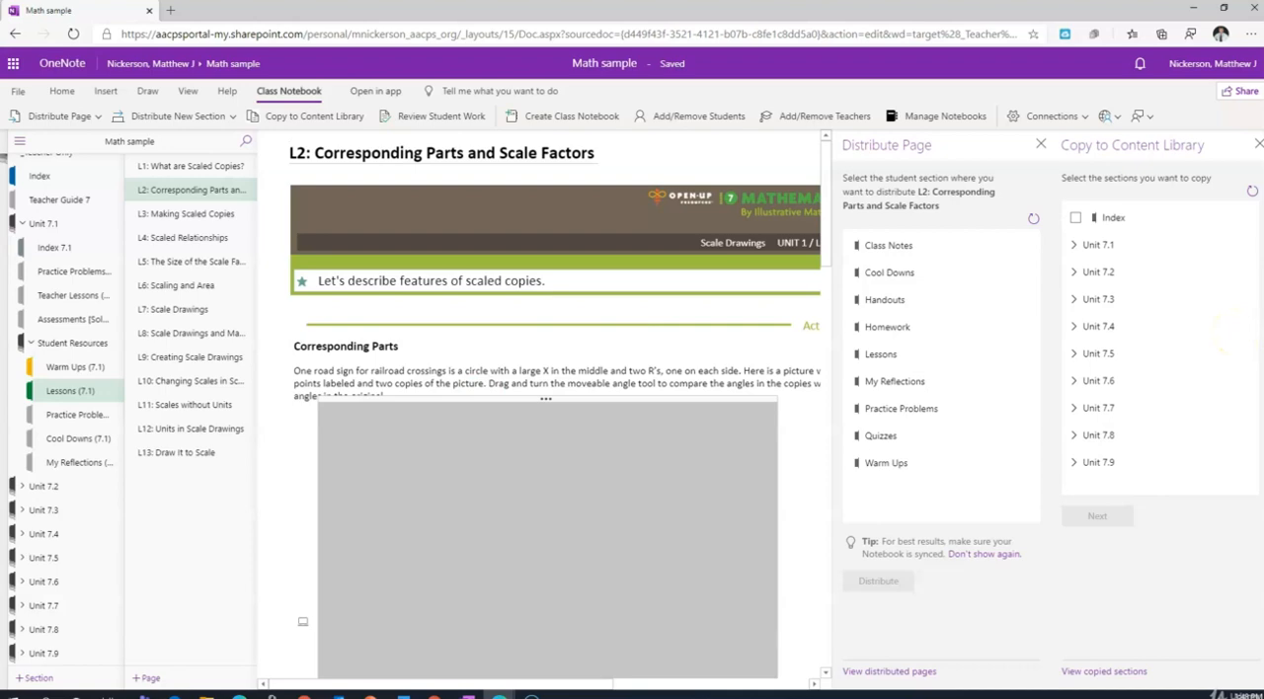
{"action": "left_click", "coordinate": [1076, 244]}
{"action": "left_click", "coordinate": [1126, 299]}
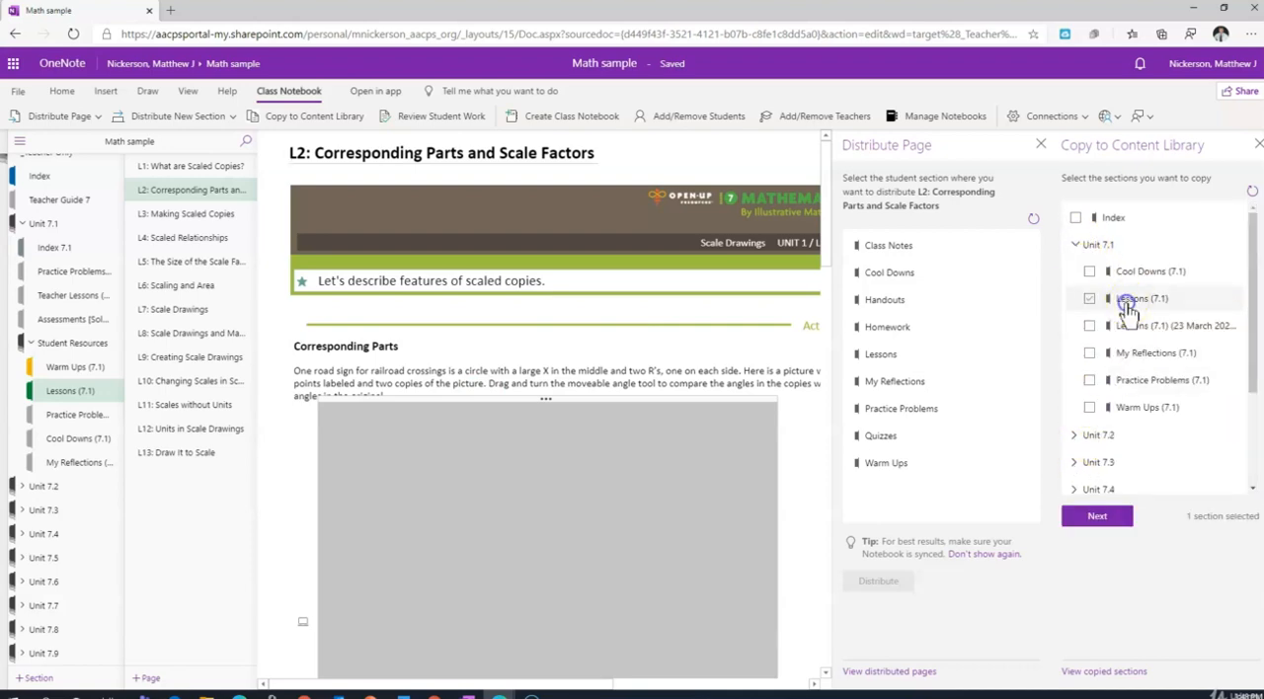
{"action": "left_click", "coordinate": [1098, 515]}
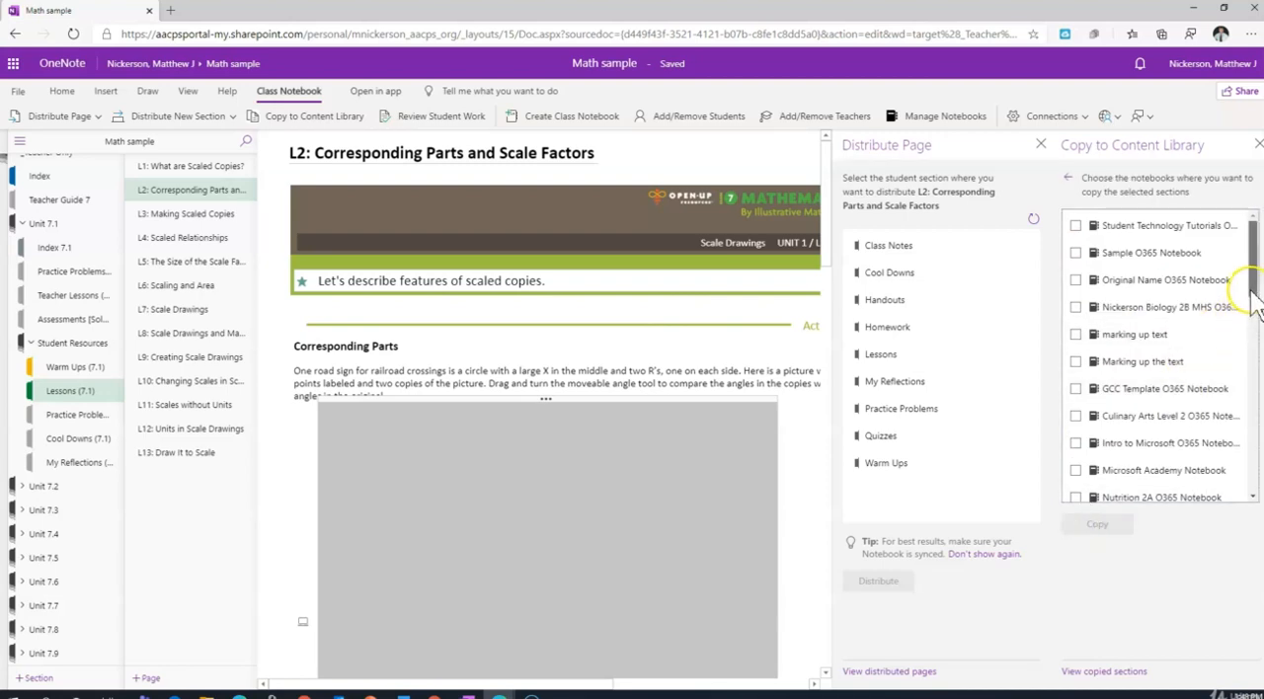
{"action": "left_click_drag", "start_coordinate": [1253, 287], "coordinate": [1256, 400]}
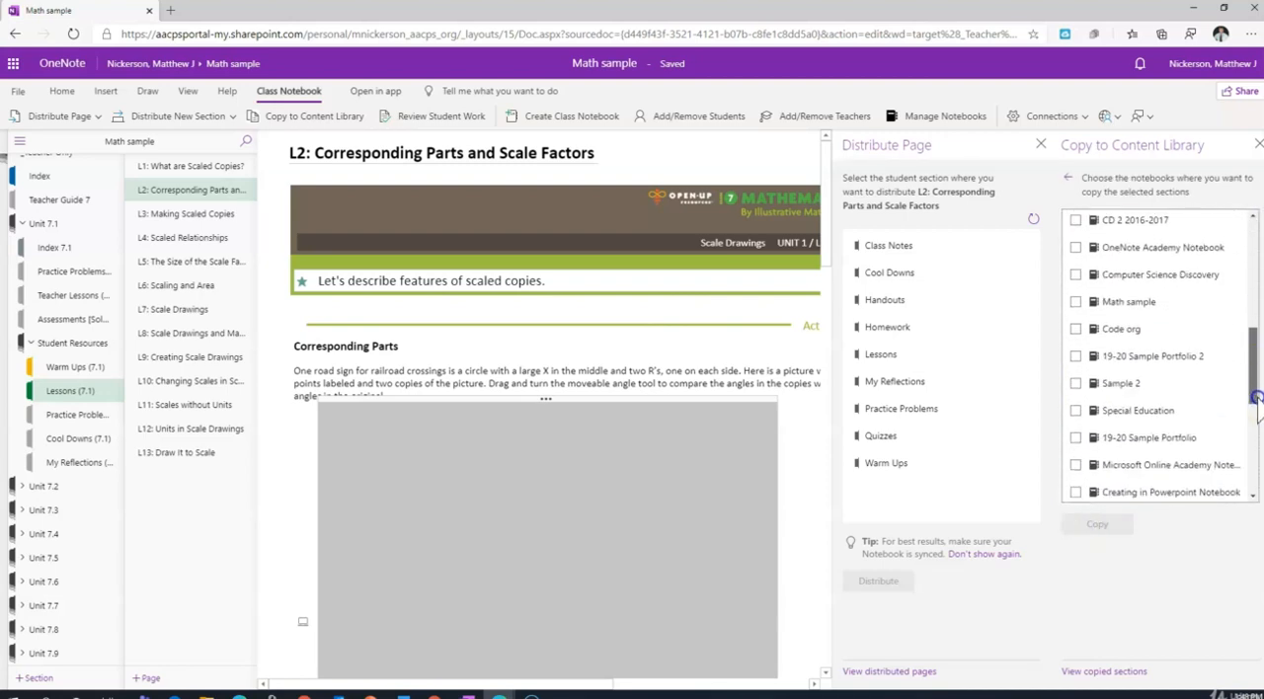
{"action": "left_click", "coordinate": [1076, 302]}
{"action": "left_click", "coordinate": [1094, 525]}
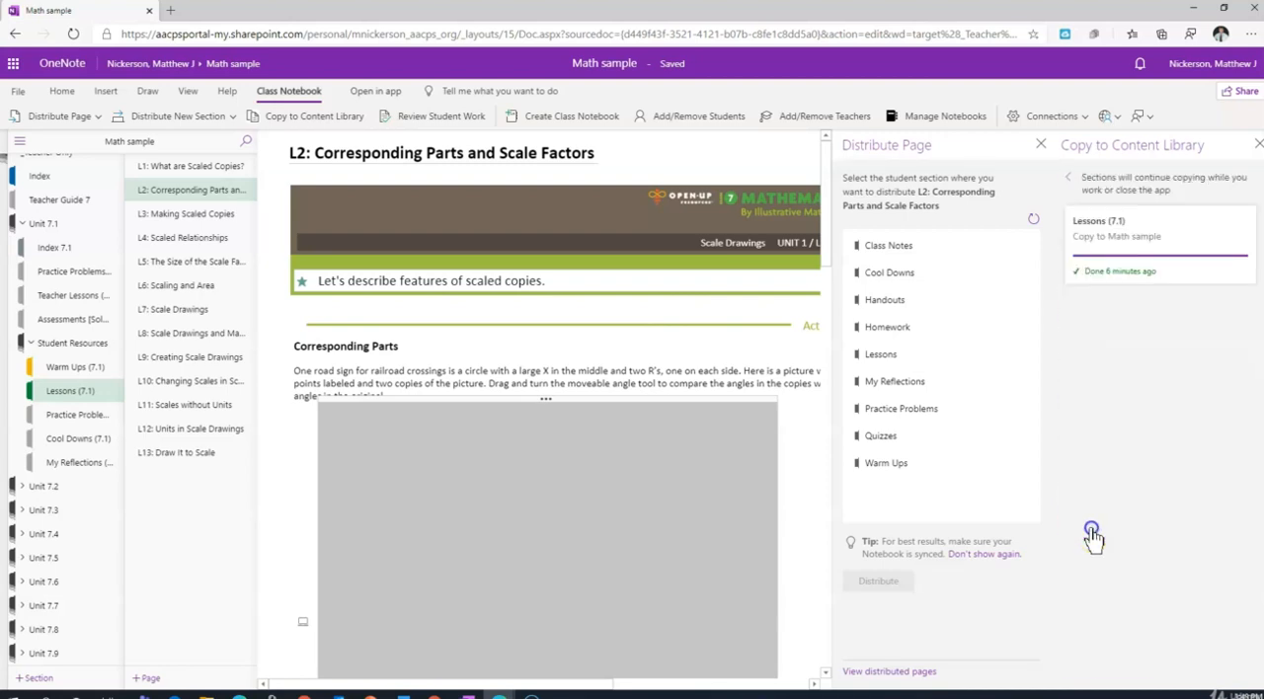
Look over the student's sections and the sections in the teacher-only Unit 7.1 group.
{"action": "left_click", "coordinate": [22, 224]}
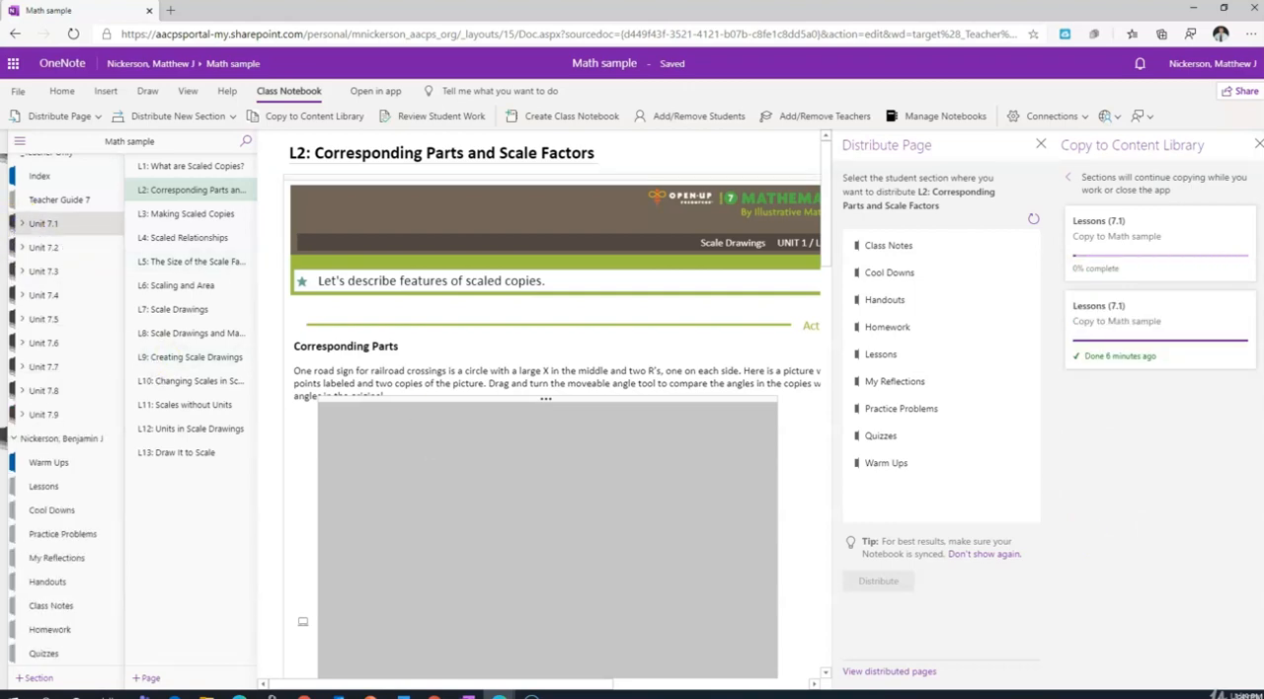
{"action": "left_click", "coordinate": [44, 462]}
{"action": "left_click_drag", "start_coordinate": [132, 449], "coordinate": [128, 248]}
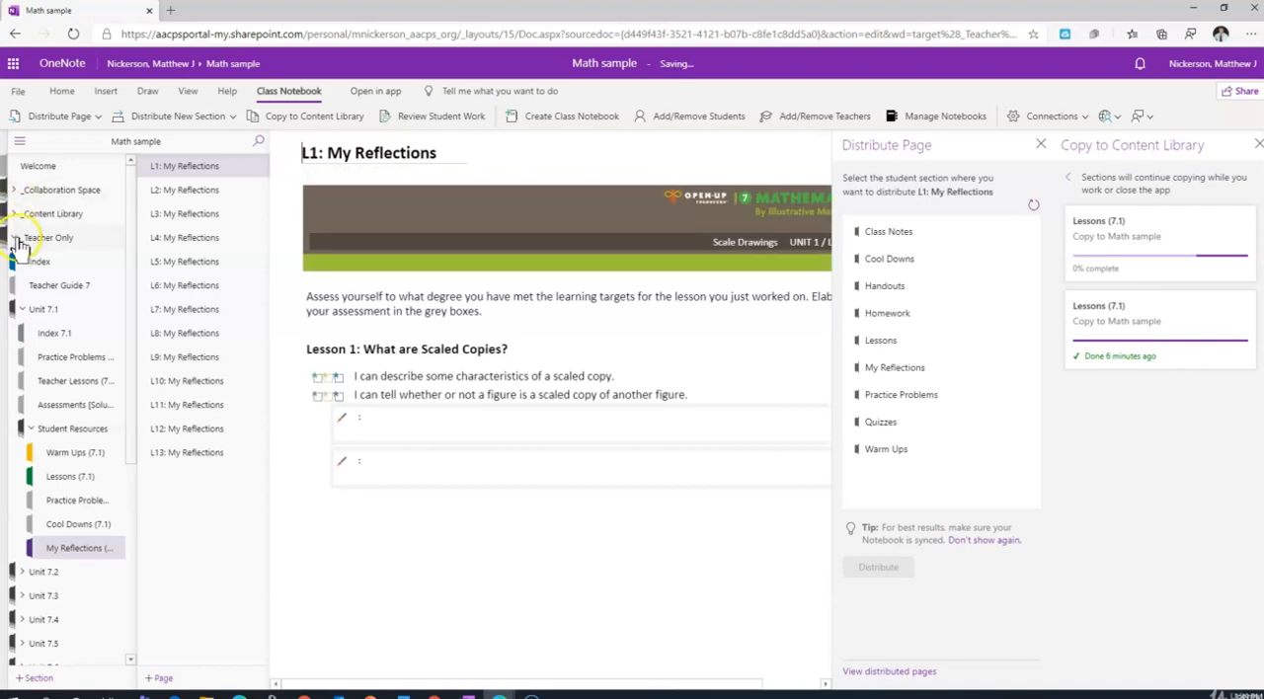
Collapse the Student Resources, Unit 7.1, _Teacher Only and student section groups in the notebook navigation.
{"action": "left_click", "coordinate": [29, 431]}
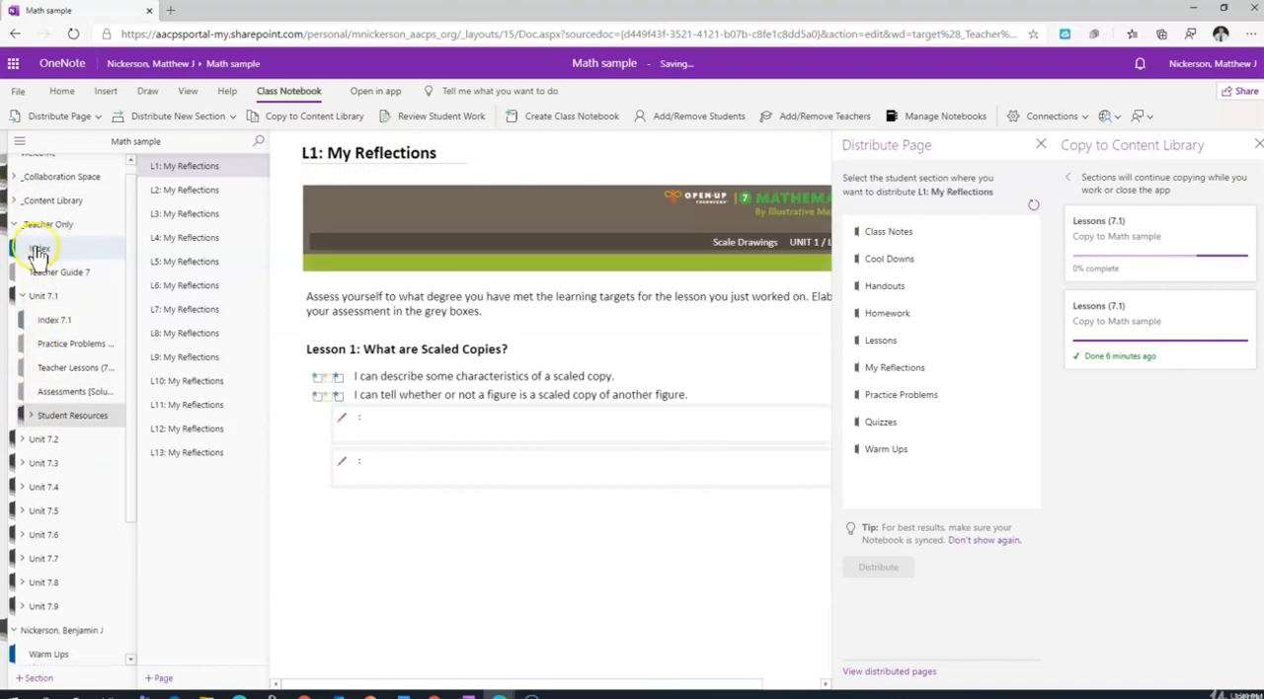
{"action": "left_click", "coordinate": [22, 296]}
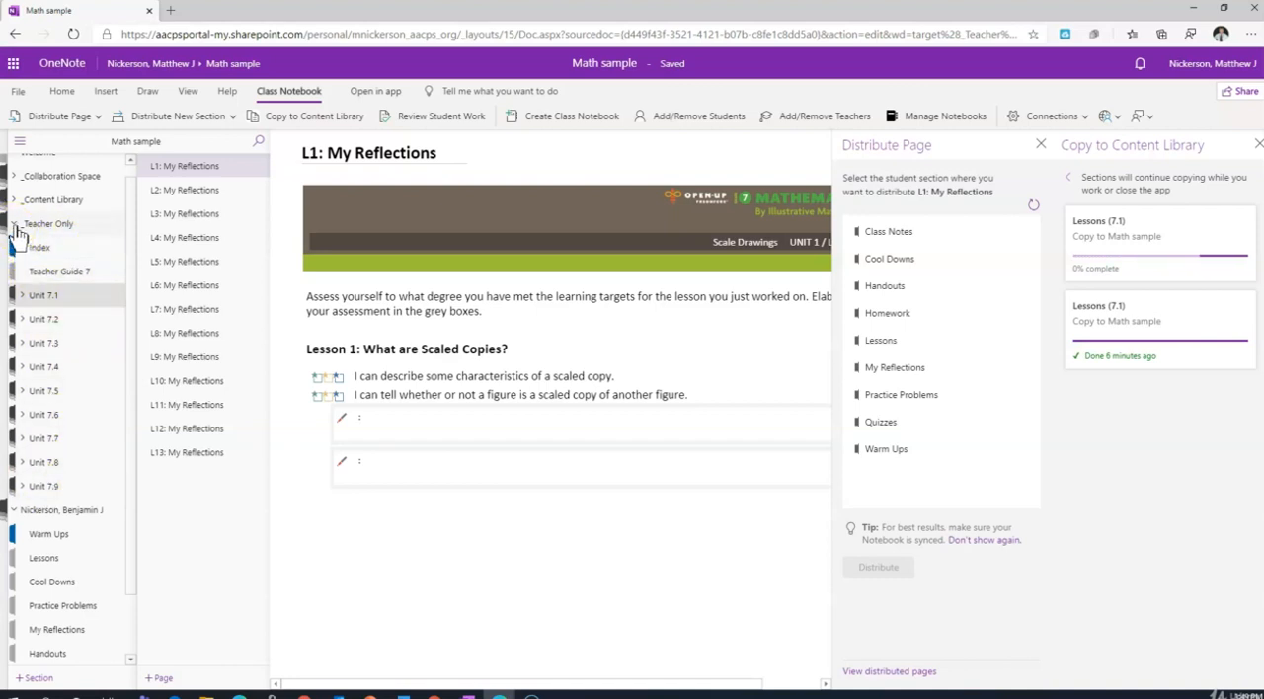
{"action": "left_click", "coordinate": [15, 227]}
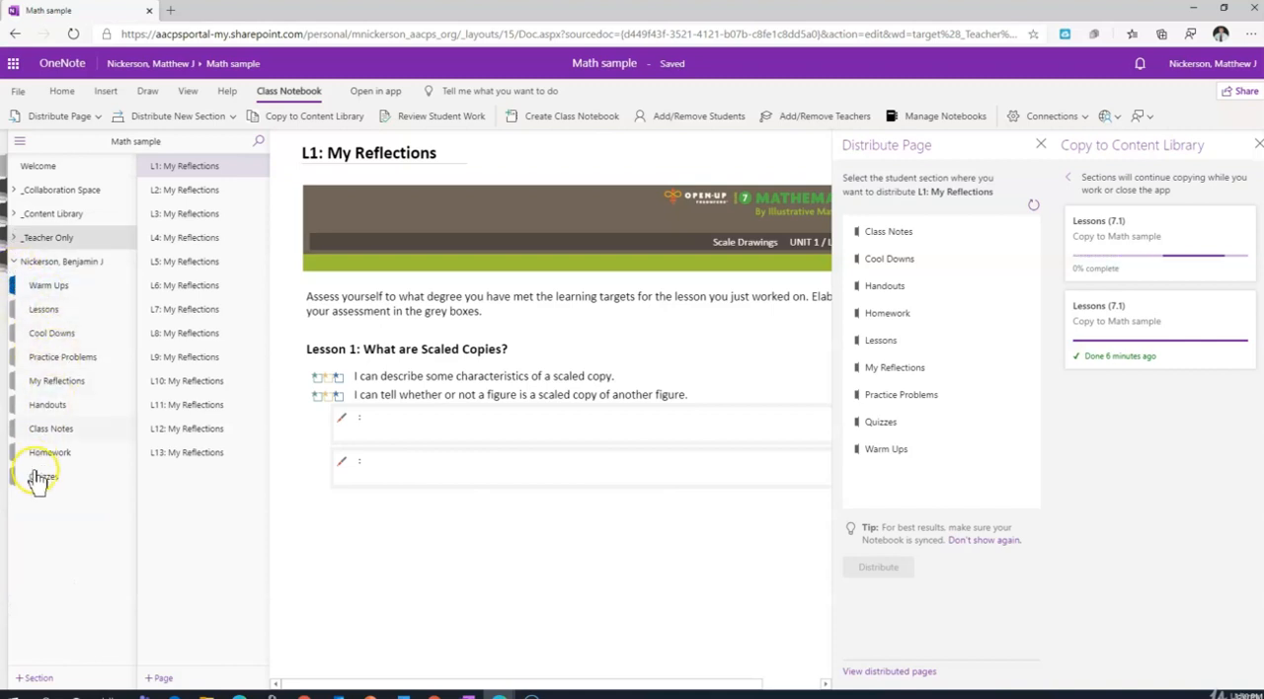
{"action": "left_click", "coordinate": [15, 263]}
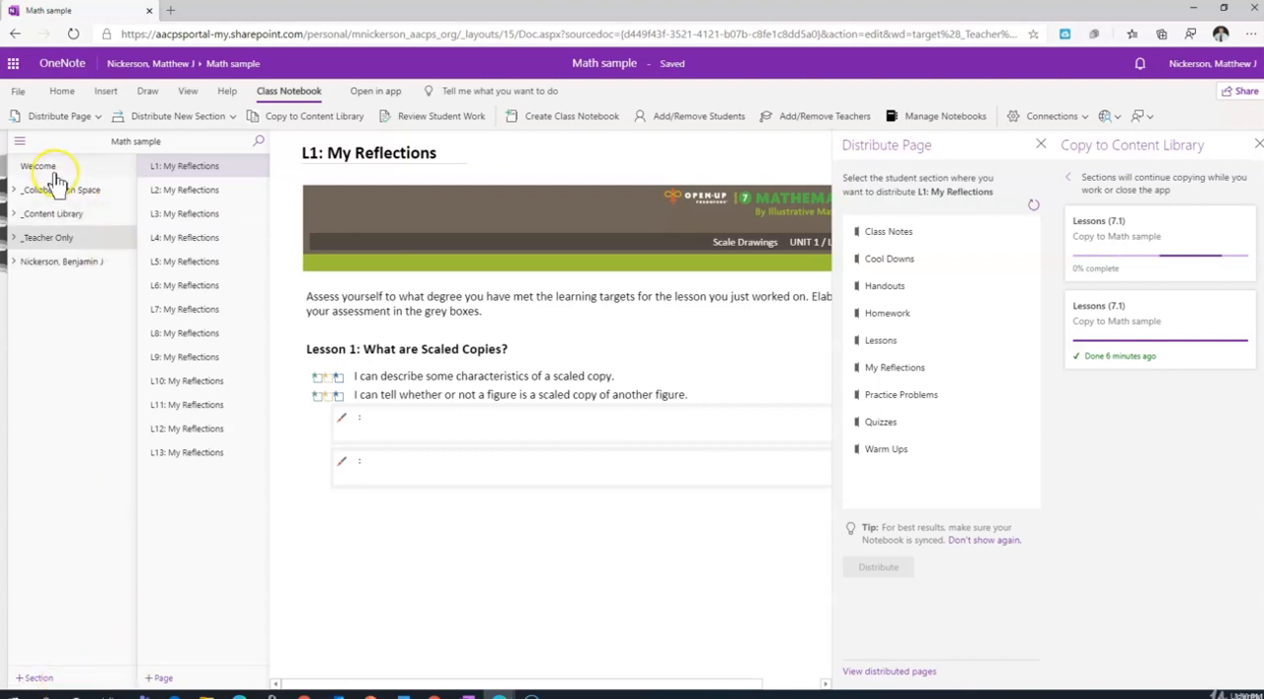
Add a blank page after L13: My Reflections, close the Distribute Page and Copy to Content Library panes, and show the insert options.
{"action": "left_click", "coordinate": [203, 456]}
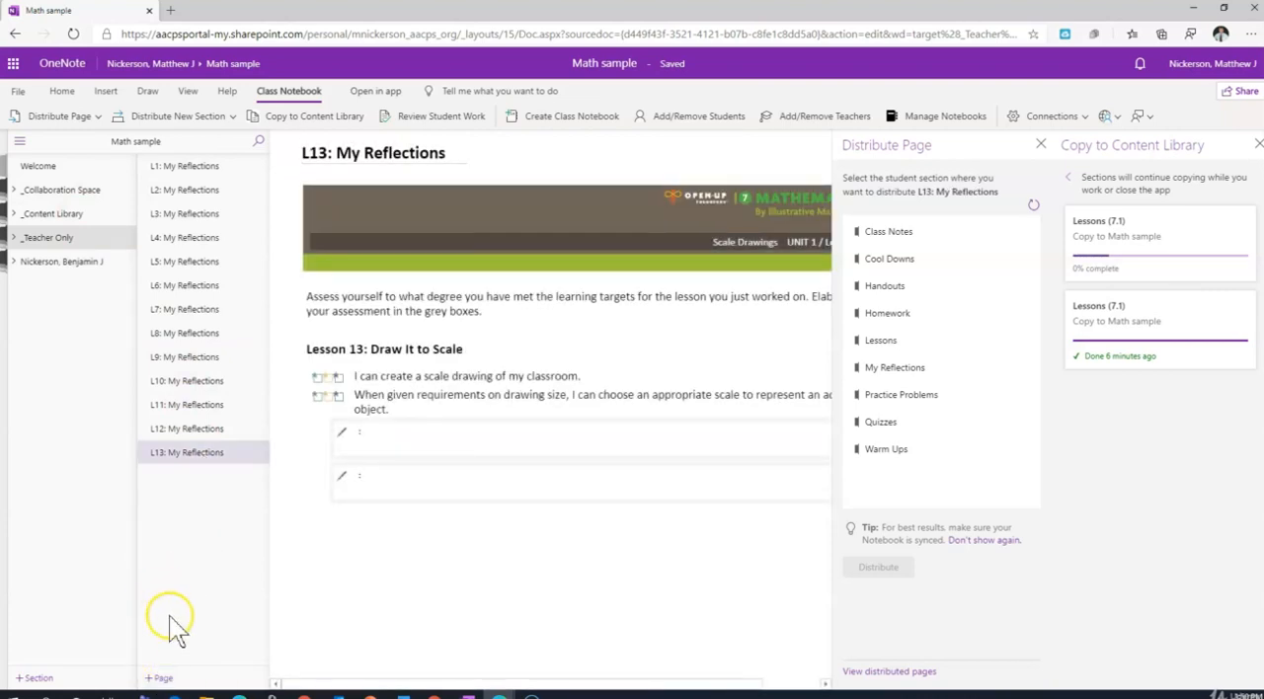
{"action": "left_click", "coordinate": [166, 677]}
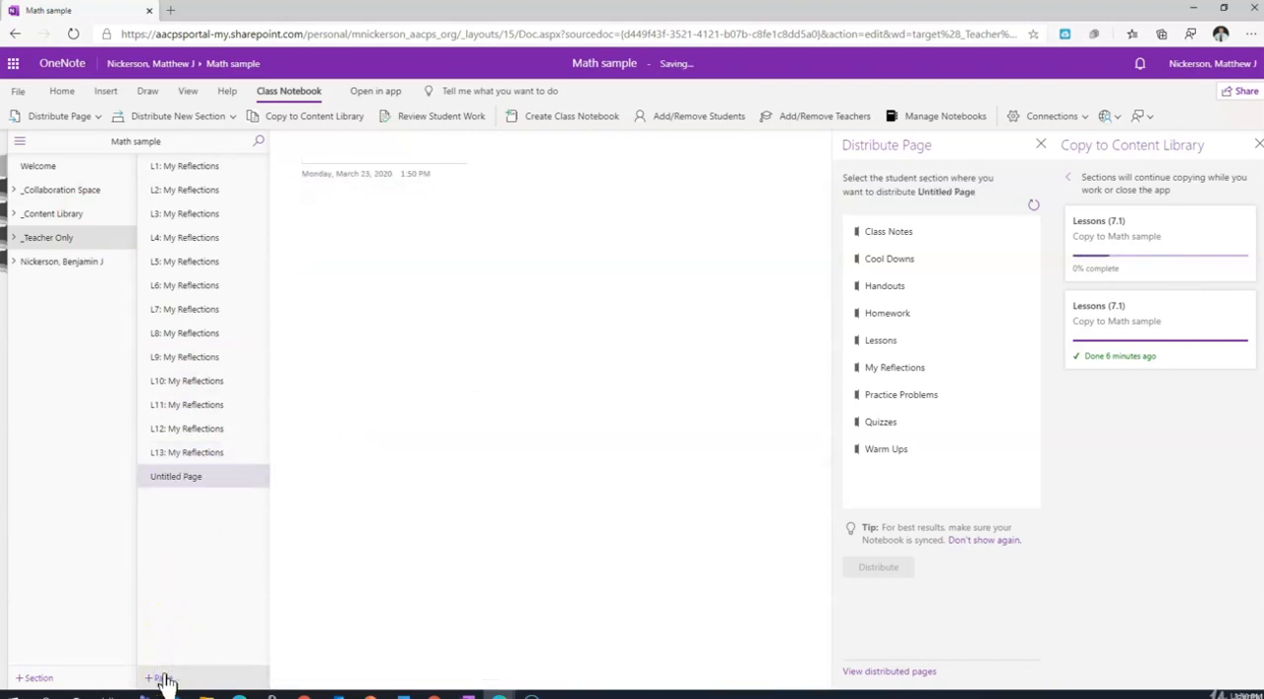
{"action": "left_click", "coordinate": [1043, 146]}
{"action": "left_click", "coordinate": [1259, 144]}
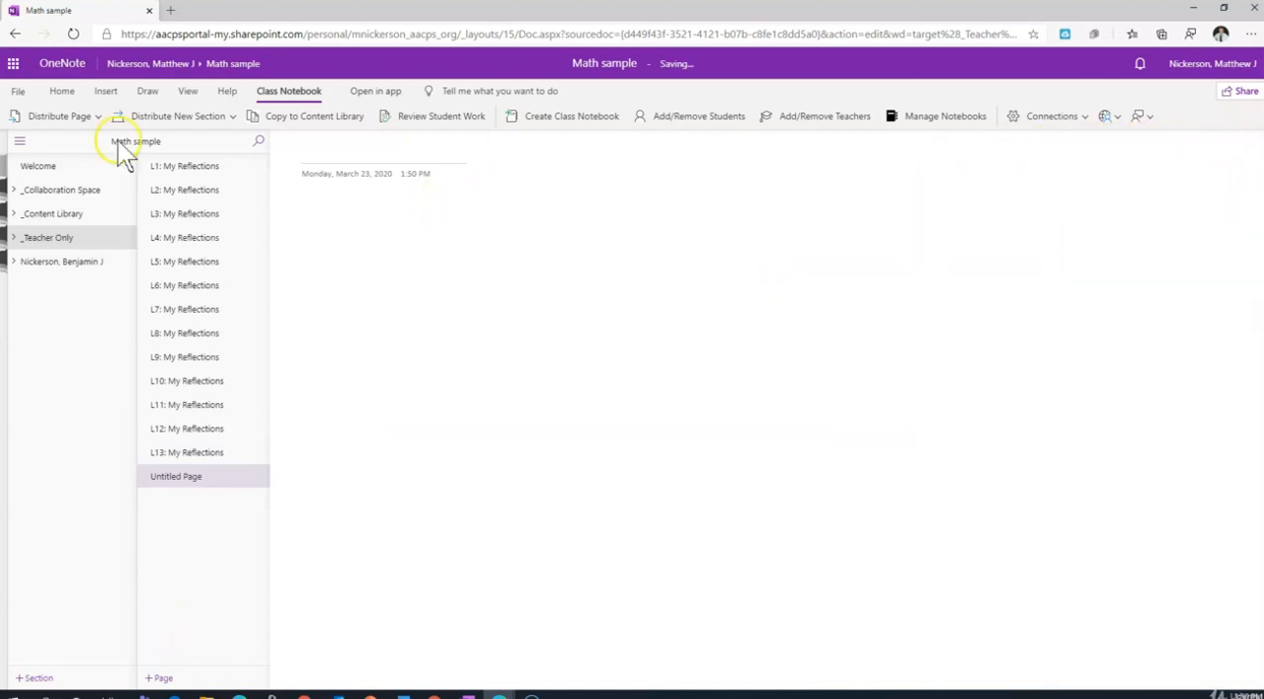
{"action": "left_click", "coordinate": [316, 196]}
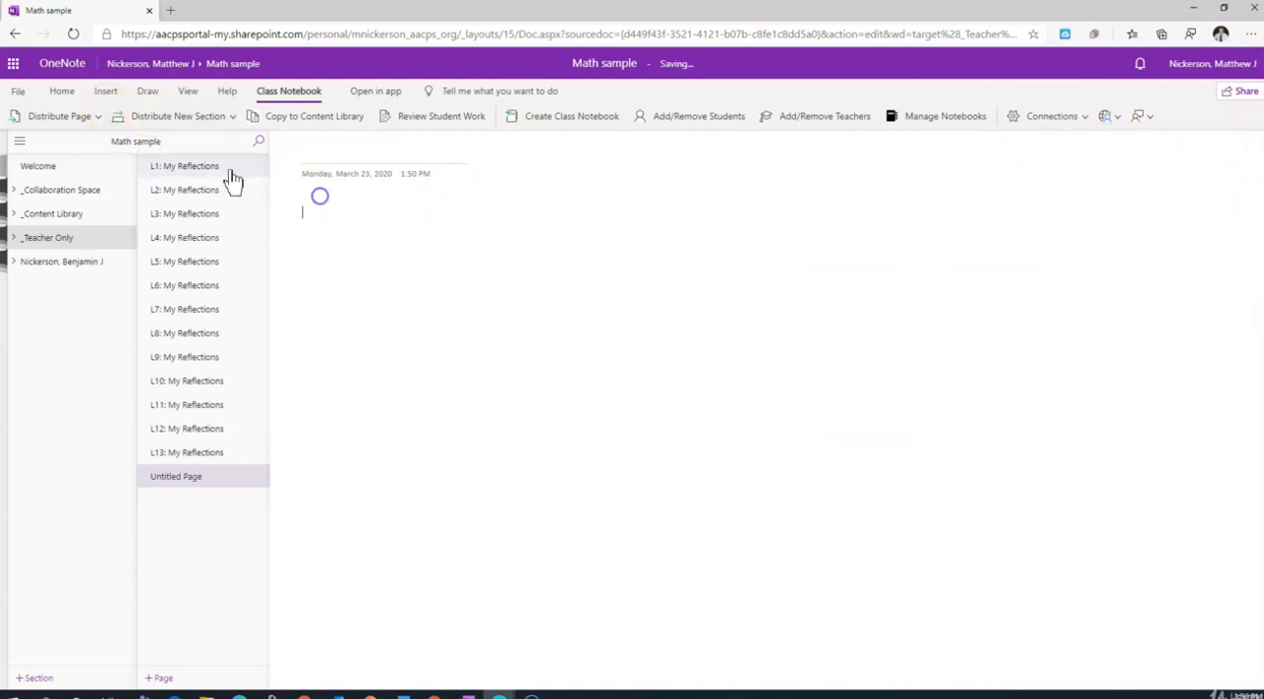
{"action": "left_click", "coordinate": [106, 91]}
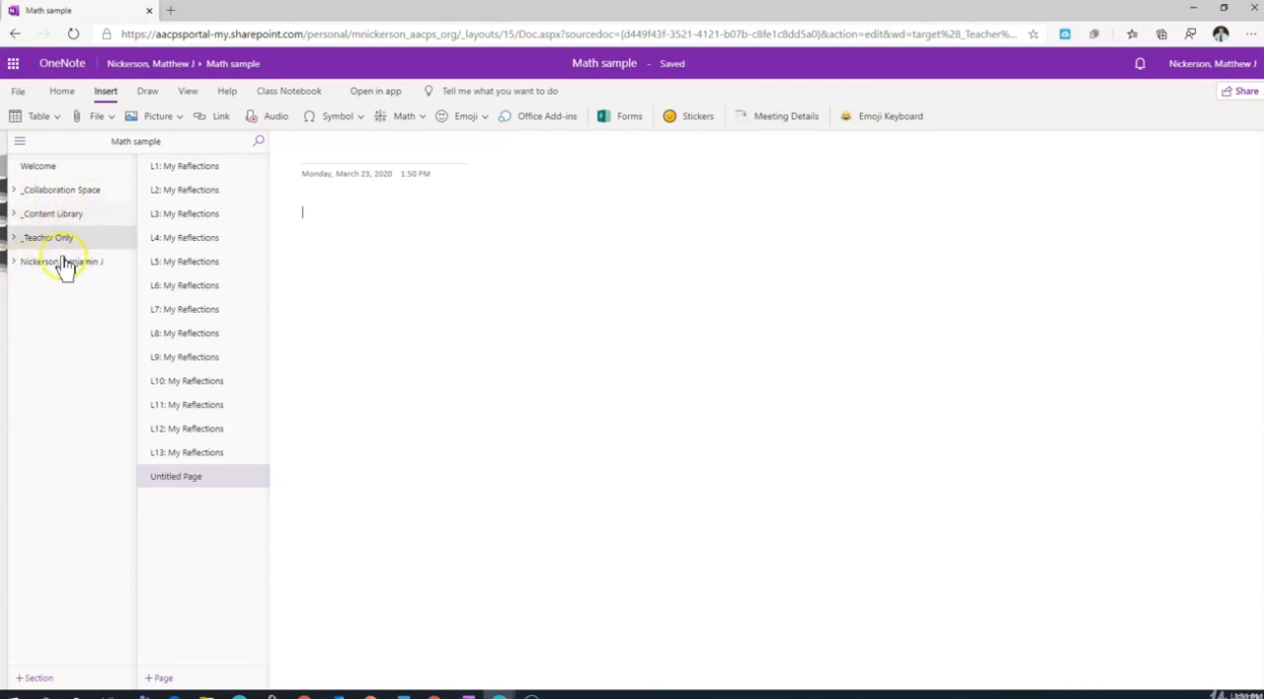
Add a new page at the end of the section and insert the Word document Accessibility in PowerPoint as a file printout.
{"action": "left_click", "coordinate": [160, 679]}
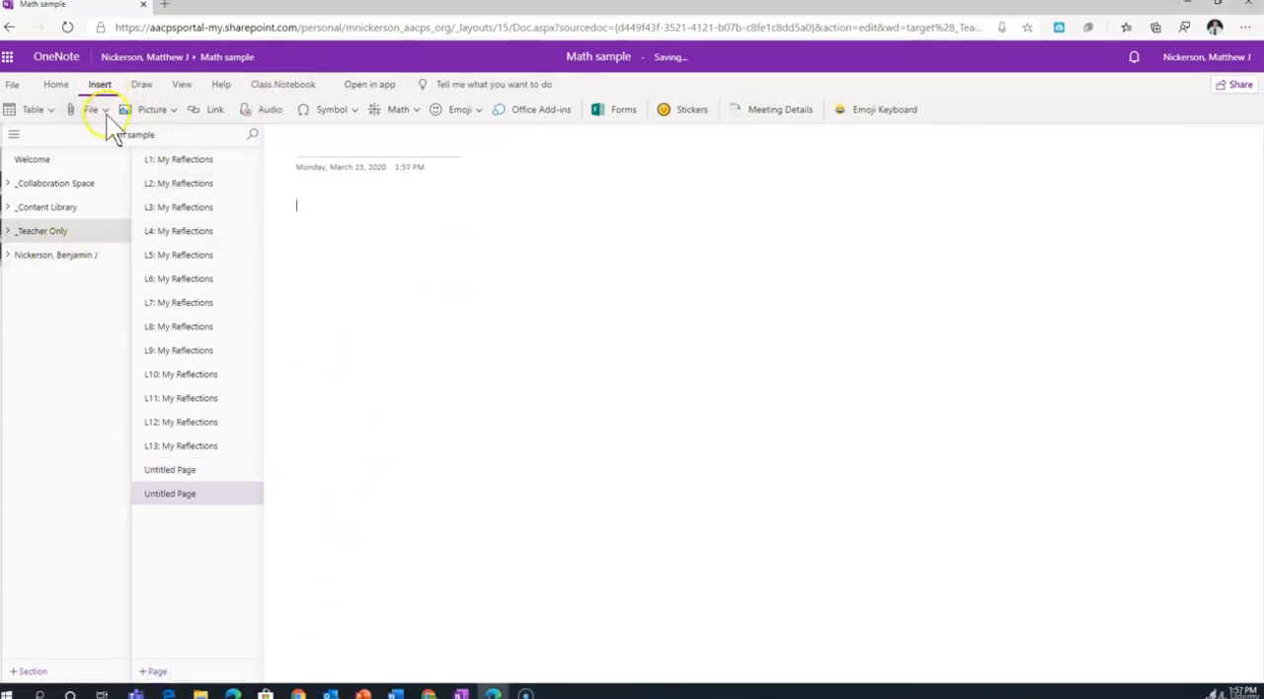
{"action": "left_click", "coordinate": [107, 114]}
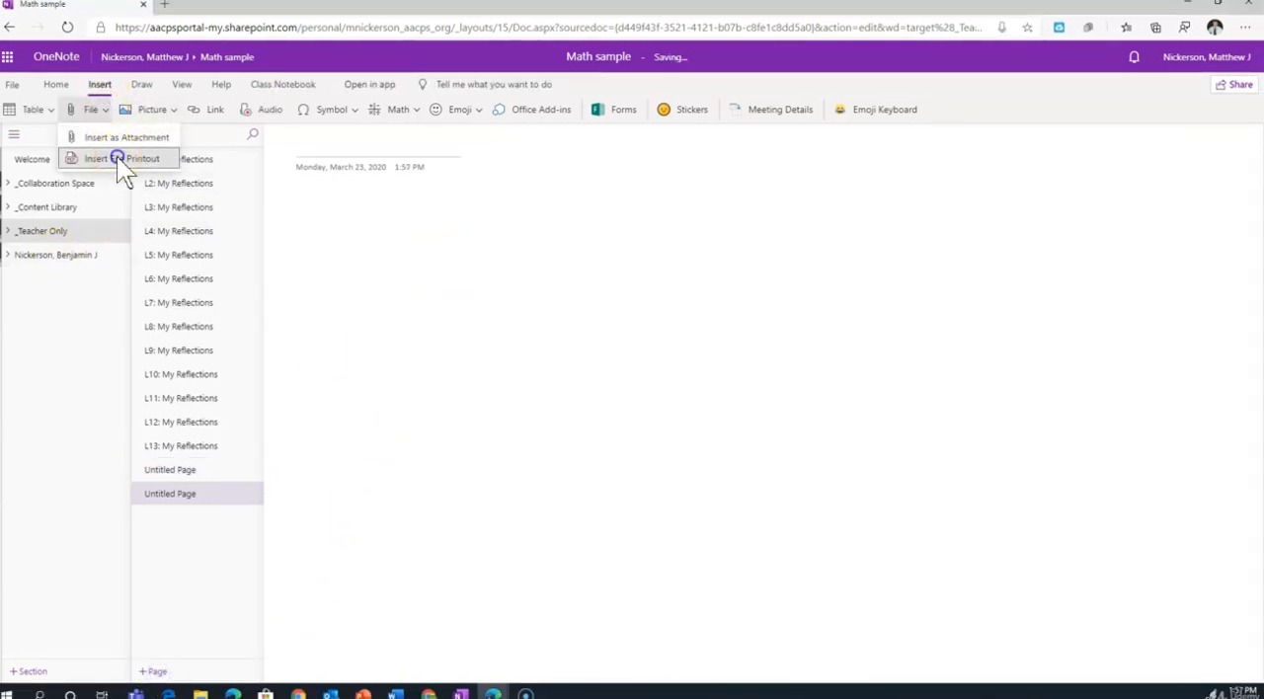
{"action": "left_click", "coordinate": [116, 156]}
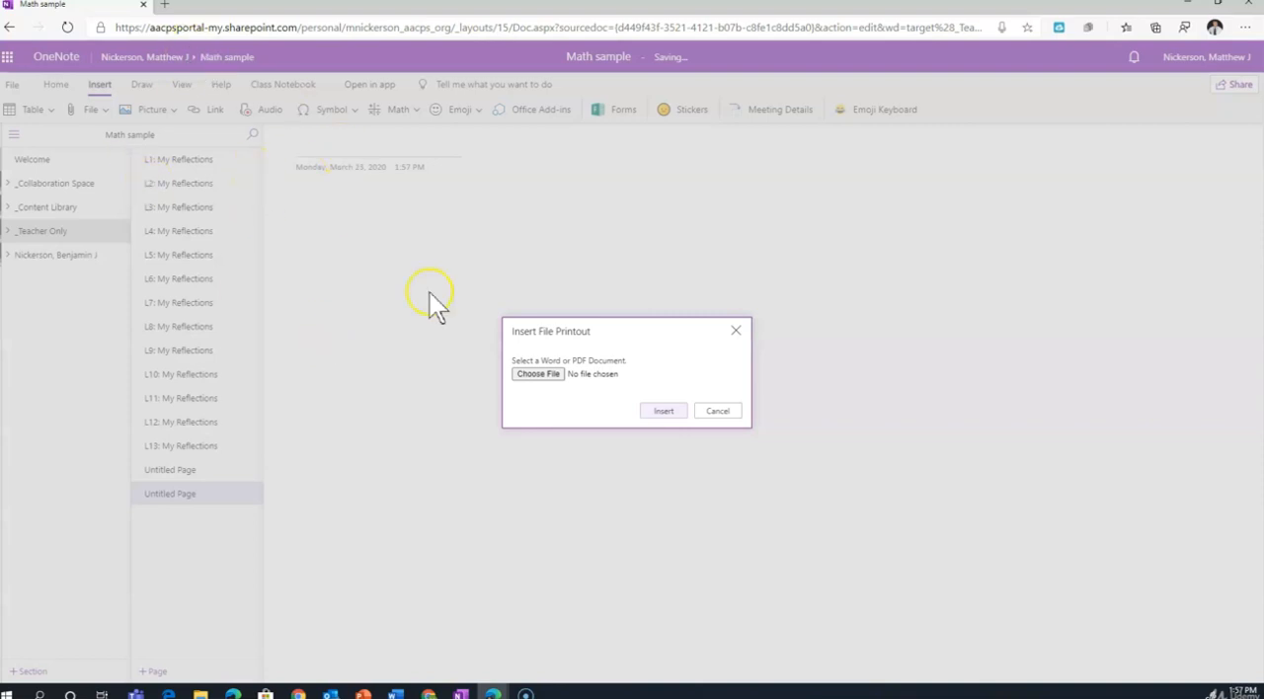
{"action": "left_click", "coordinate": [549, 375]}
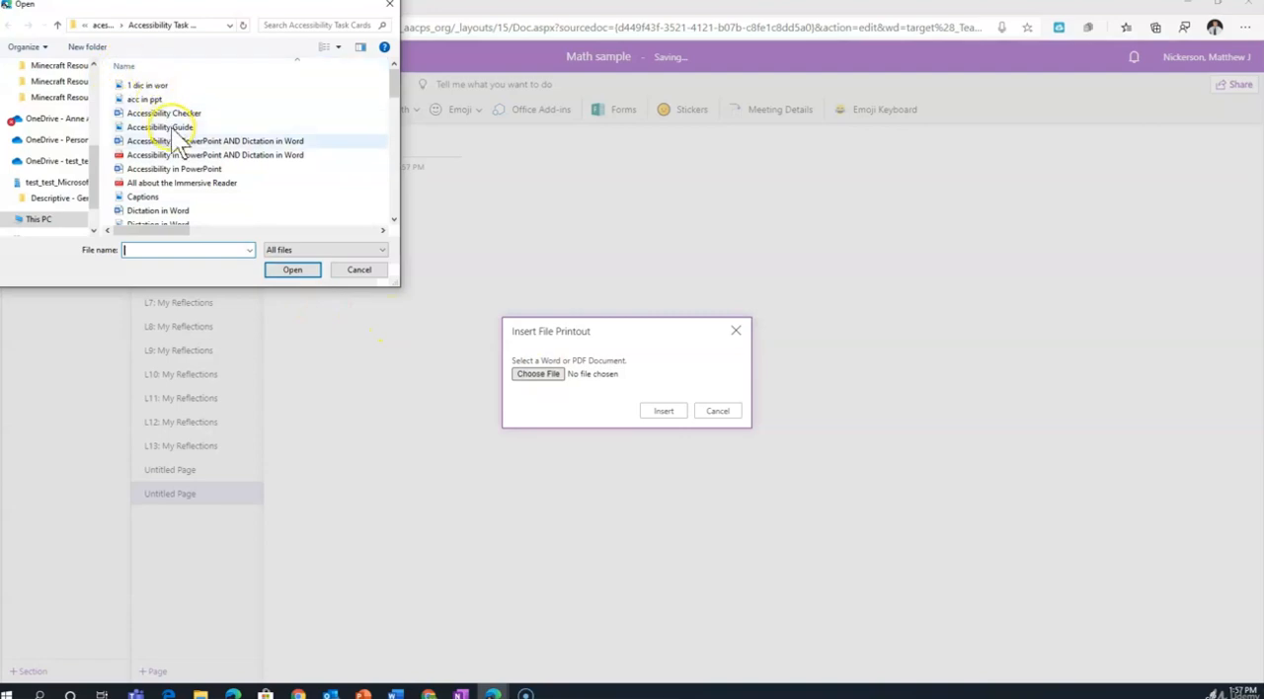
{"action": "left_click", "coordinate": [179, 170]}
{"action": "double_click", "coordinate": [180, 175]}
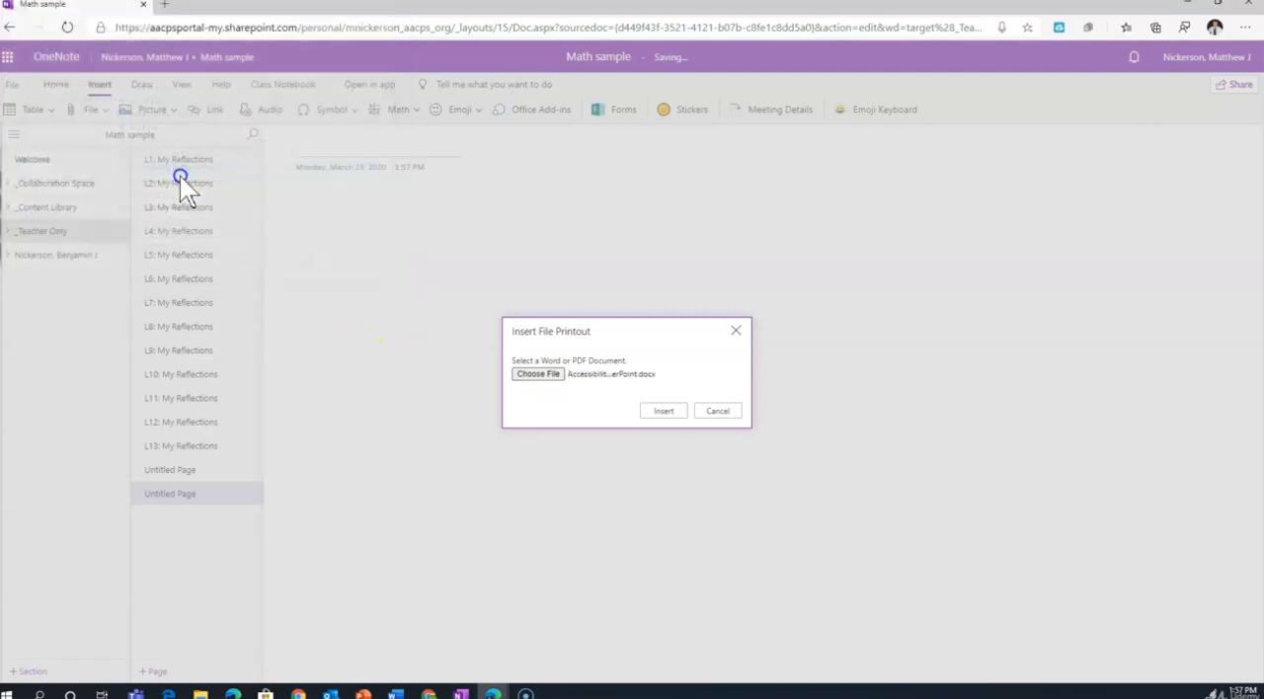
{"action": "left_click", "coordinate": [665, 412]}
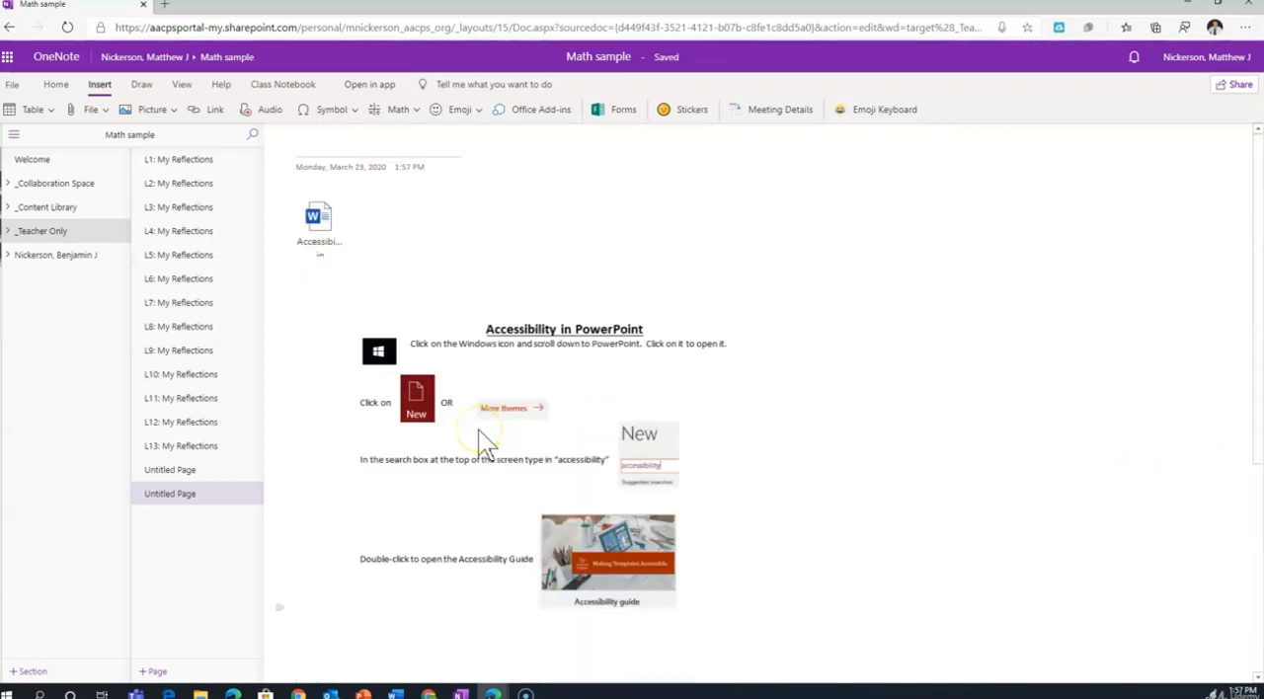
Shrink the Accessibility in PowerPoint printout proportionally to about half its width.
{"action": "scroll", "coordinate": [634, 420], "scroll_direction": "down", "scroll_amount": 4}
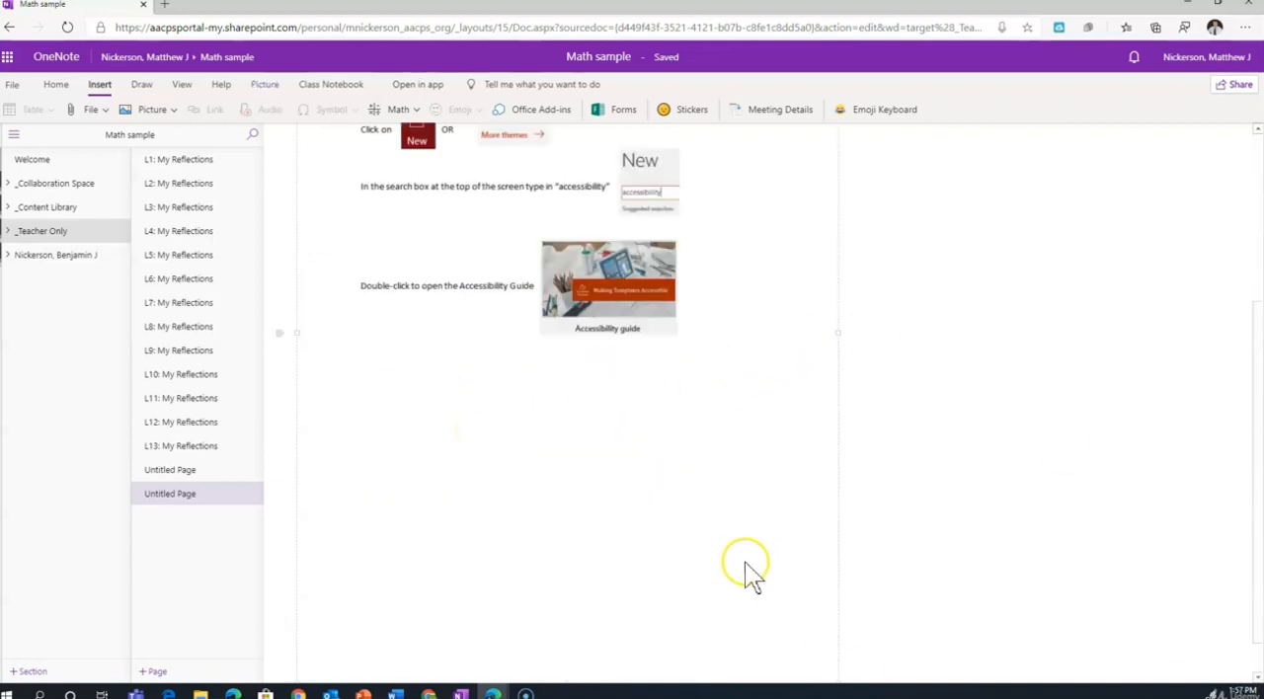
{"action": "scroll", "coordinate": [750, 573], "scroll_direction": "down", "scroll_amount": 1}
{"action": "left_click_drag", "start_coordinate": [838, 647], "coordinate": [656, 306]}
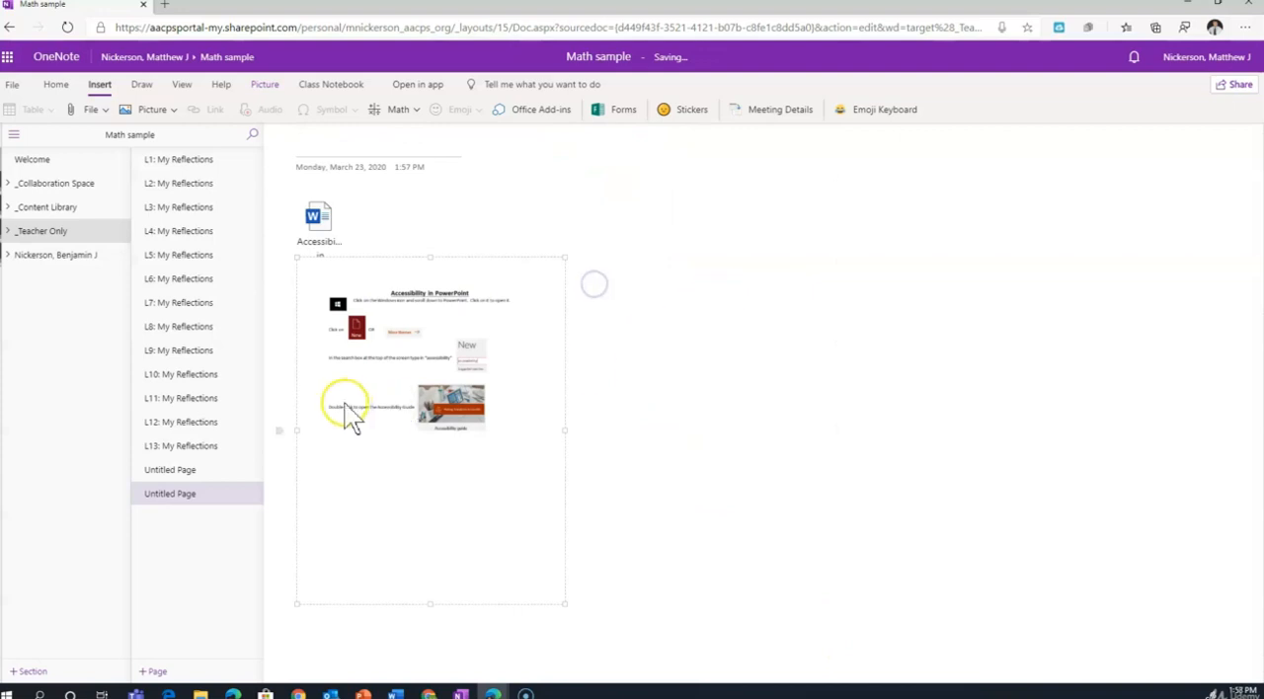
Try opening the attached Word document above the printout and decline downloading a copy.
{"action": "double_click", "coordinate": [317, 221]}
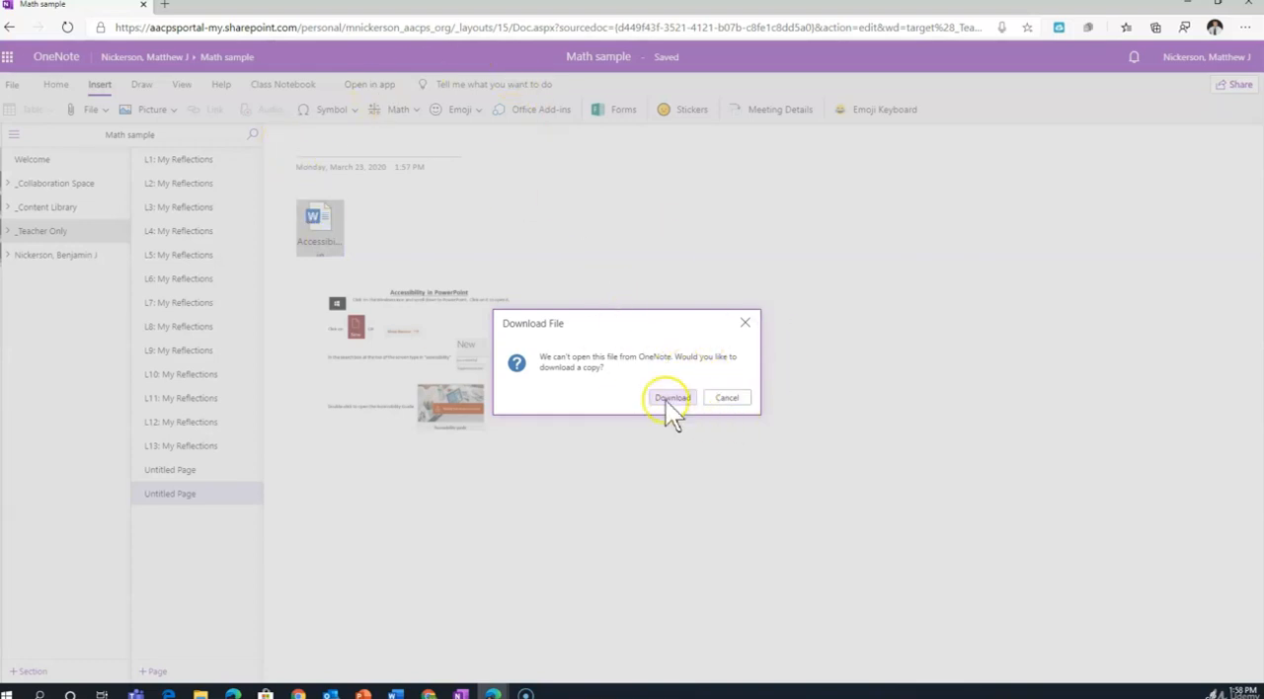
{"action": "left_click", "coordinate": [745, 402]}
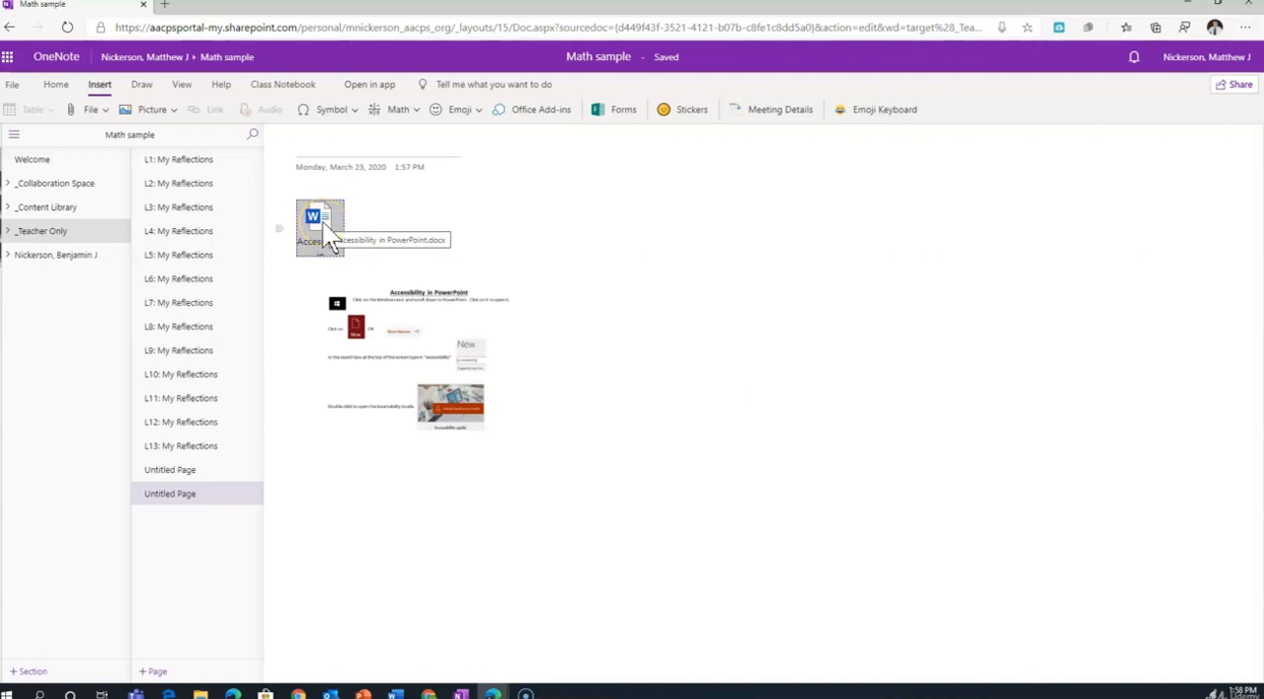
{"action": "left_click", "coordinate": [331, 215]}
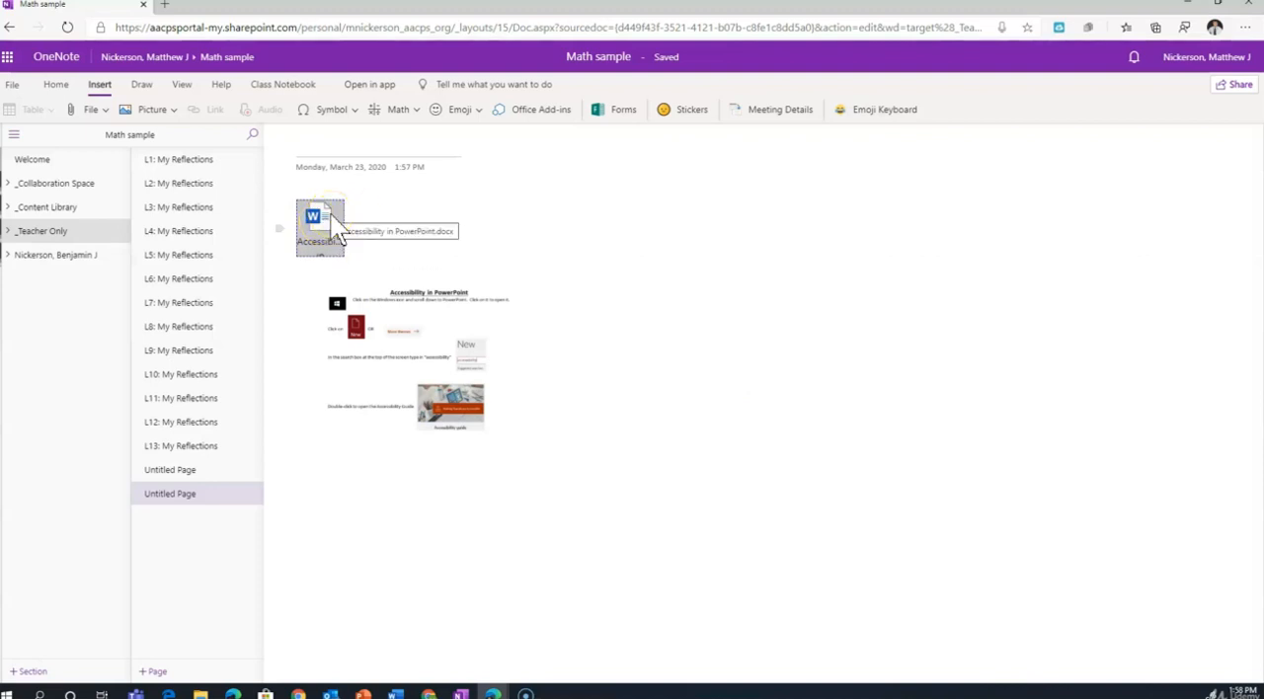
Try enlarging the Accessibility in PowerPoint printout proportionally.
{"action": "left_click", "coordinate": [434, 366]}
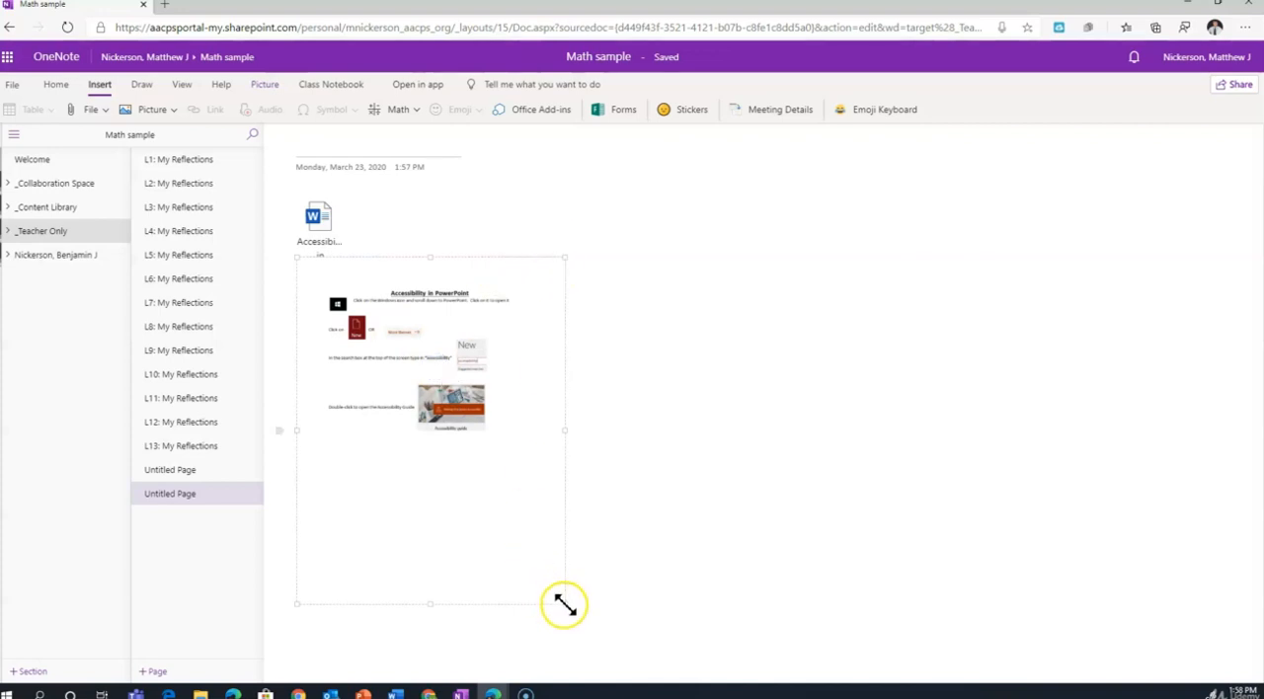
{"action": "left_click_drag", "start_coordinate": [565, 605], "coordinate": [676, 692]}
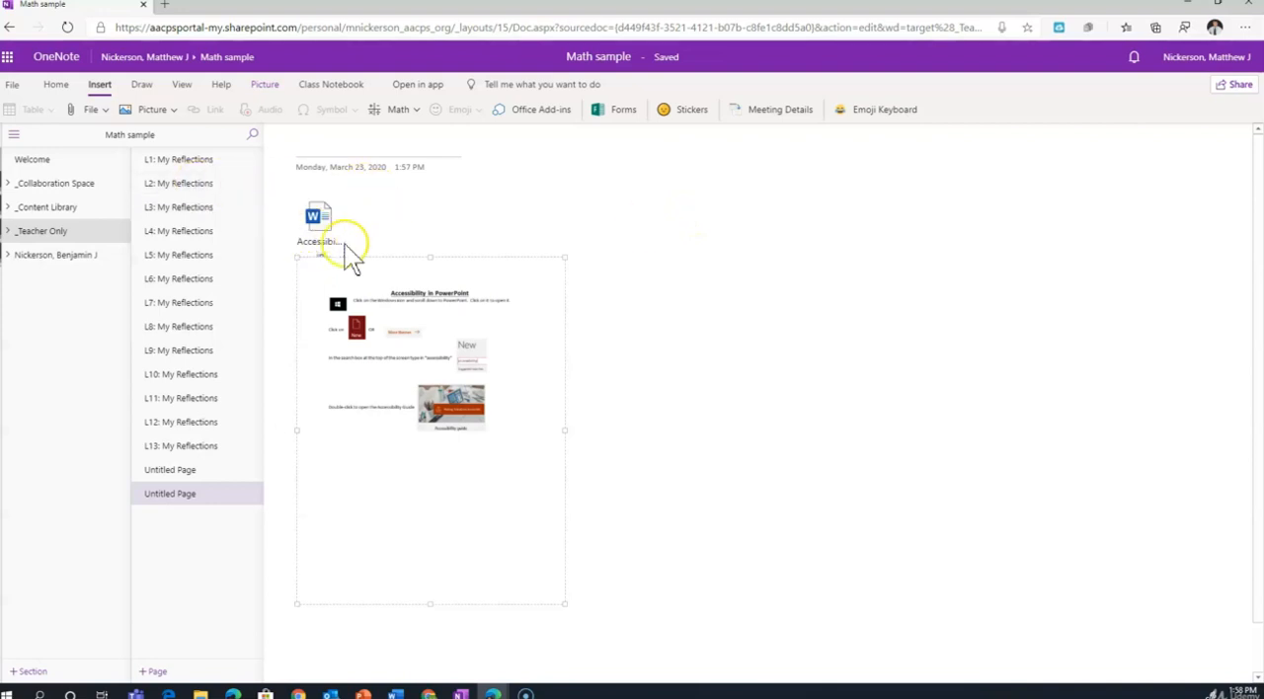
{"action": "left_click", "coordinate": [690, 258]}
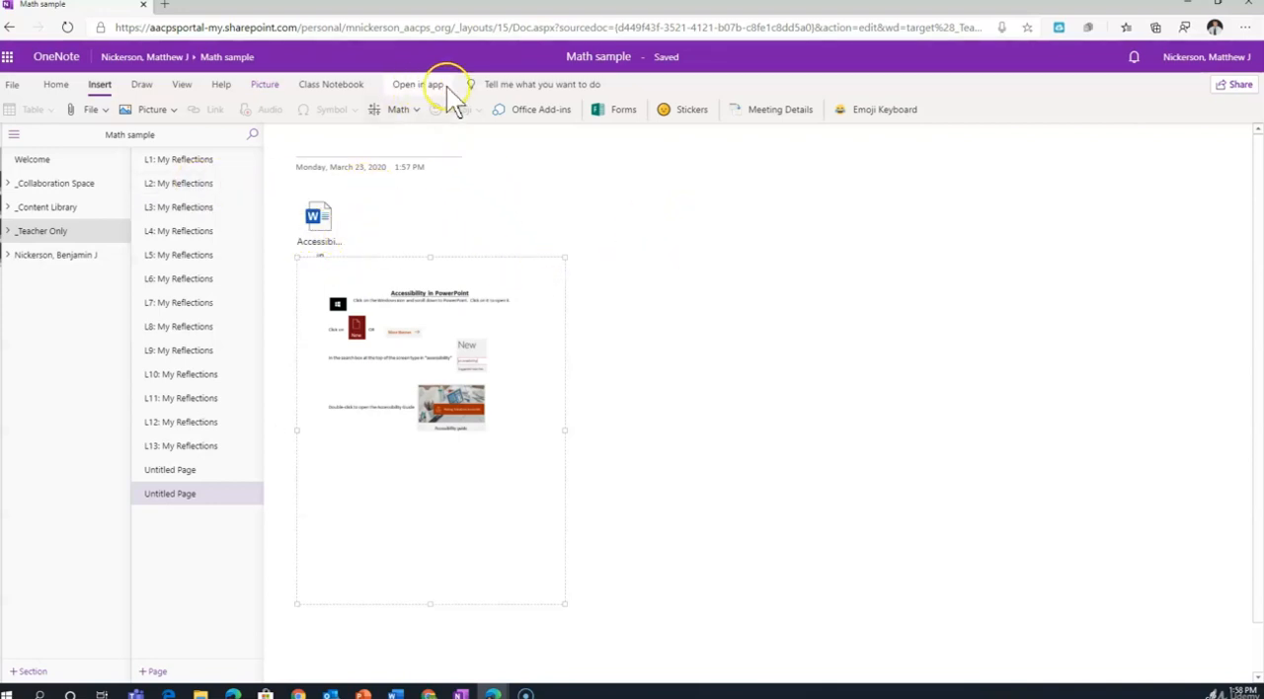
Look over the Forms pane, the picture sources and the link dialog without inserting anything.
{"action": "left_click", "coordinate": [626, 111]}
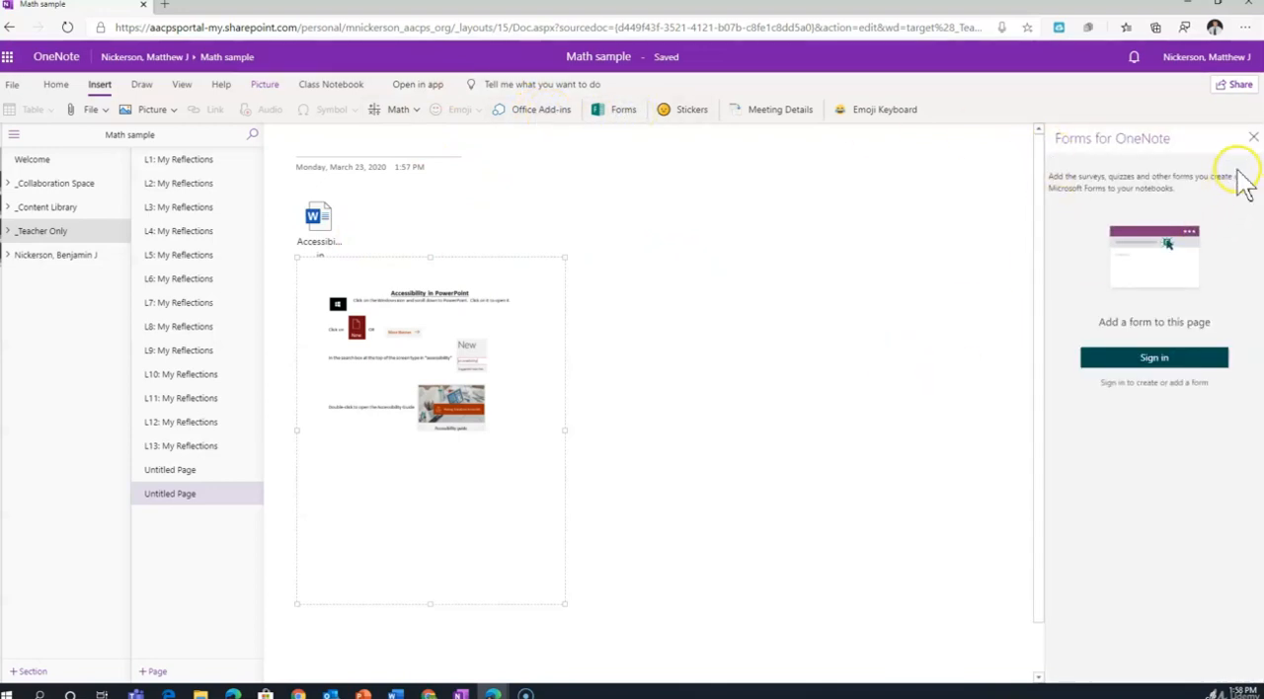
{"action": "left_click", "coordinate": [1254, 137]}
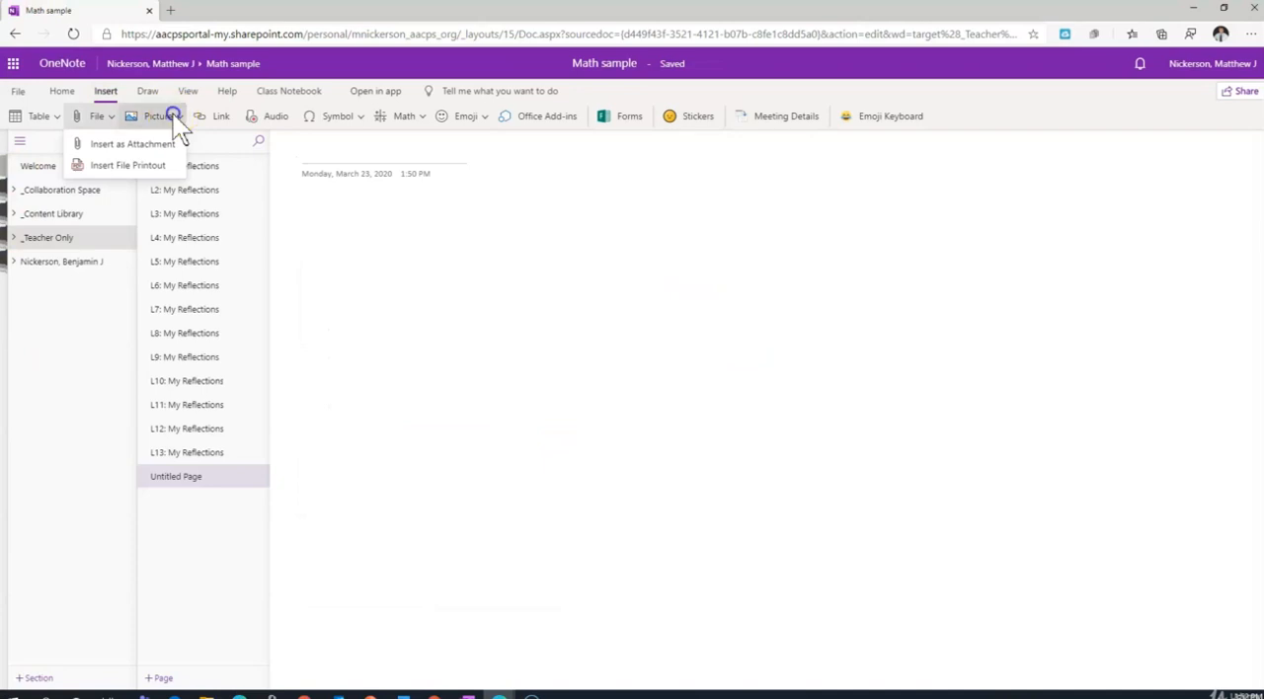
{"action": "left_click", "coordinate": [174, 116]}
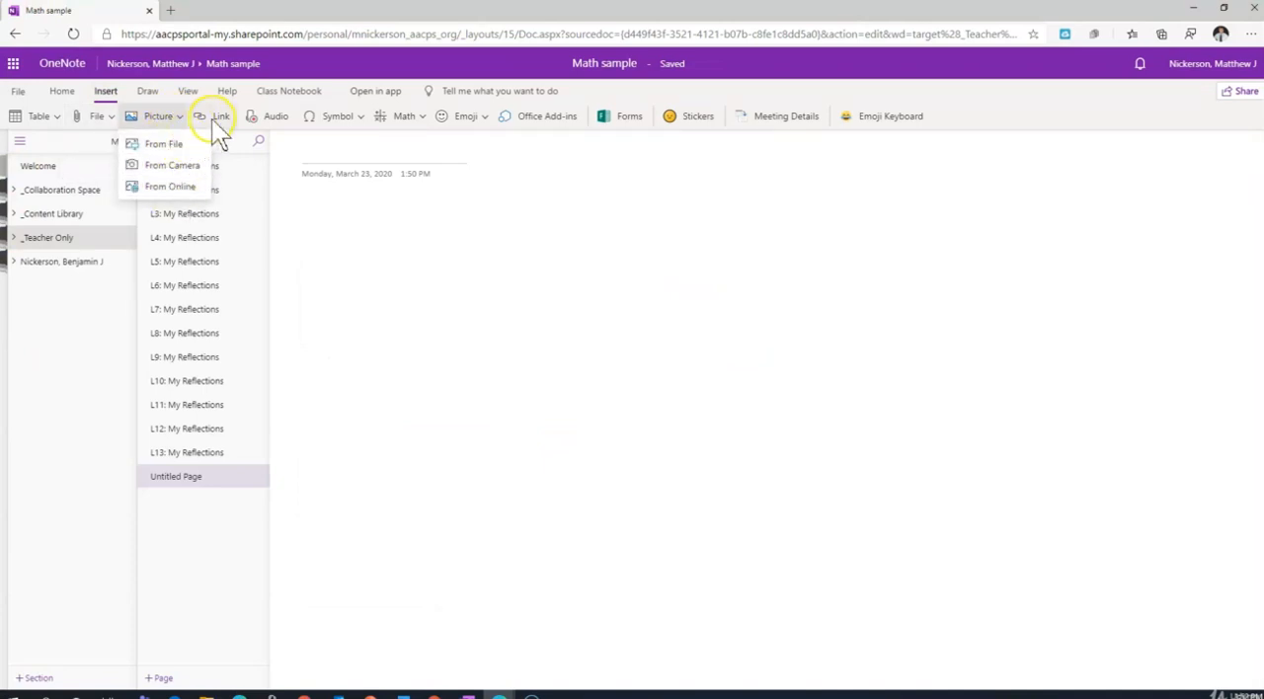
{"action": "left_click", "coordinate": [212, 119]}
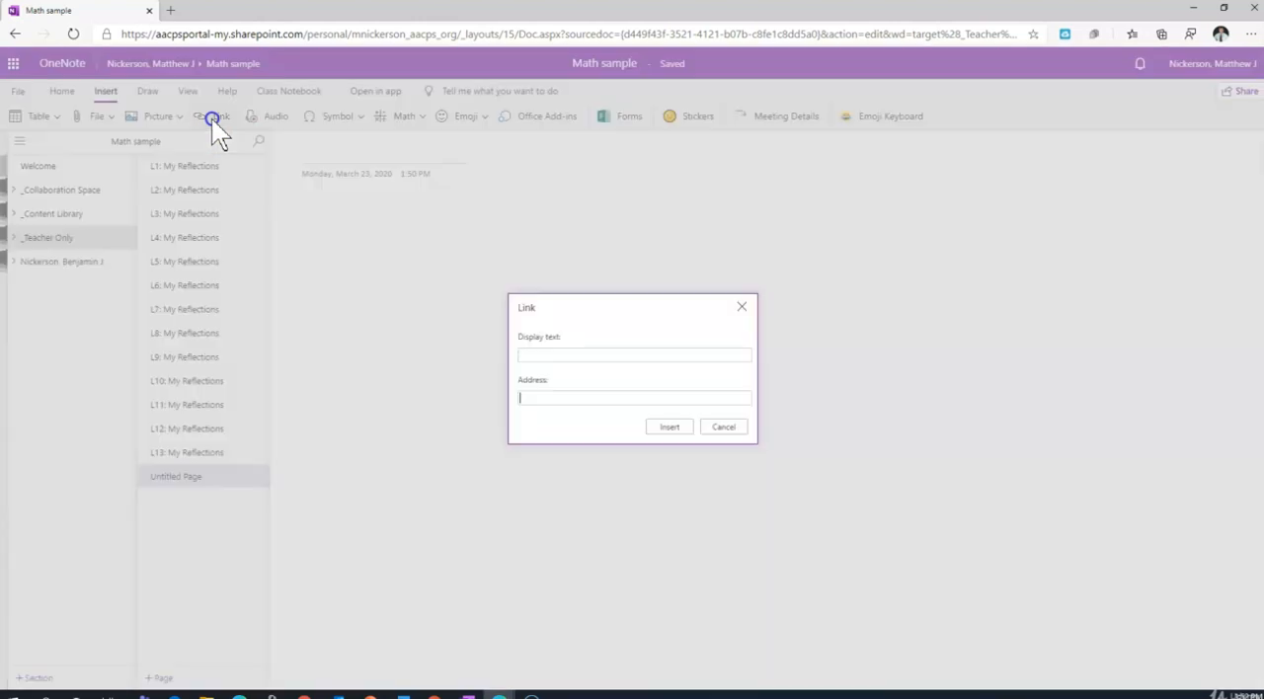
{"action": "left_click", "coordinate": [736, 425]}
Insert an audio recording on the blank page and allow the site to use the microphone.
{"action": "left_click", "coordinate": [265, 119]}
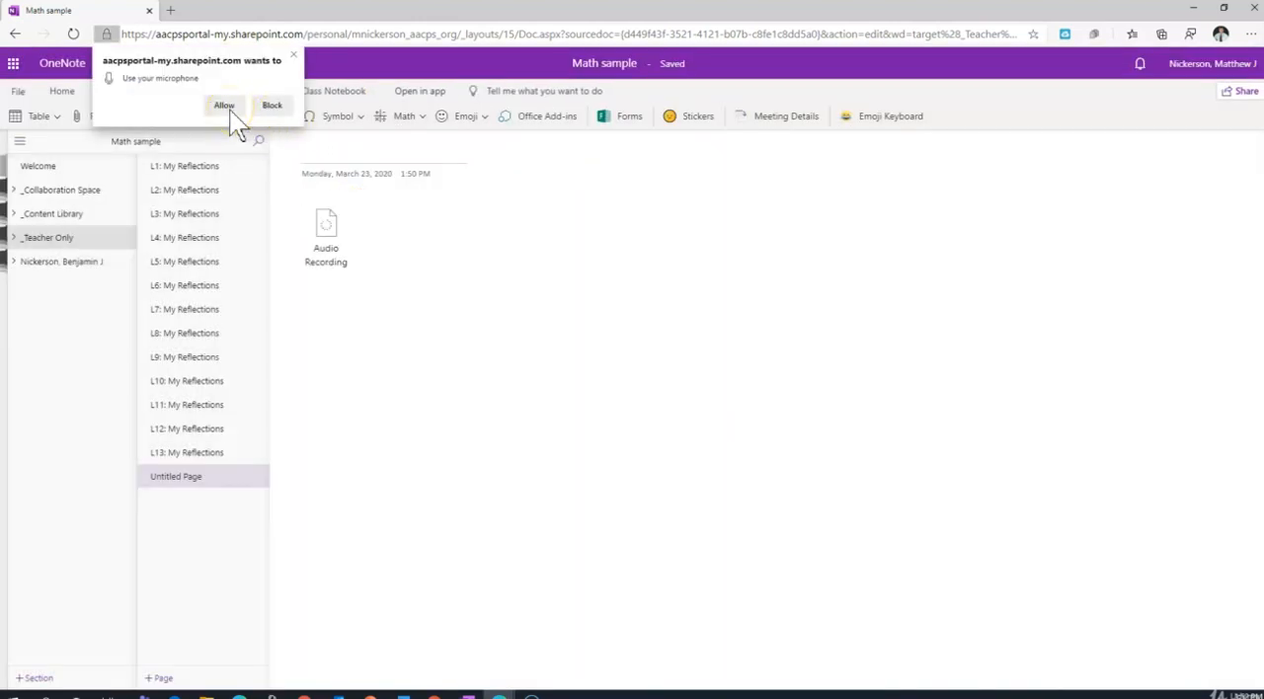
{"action": "left_click", "coordinate": [226, 106]}
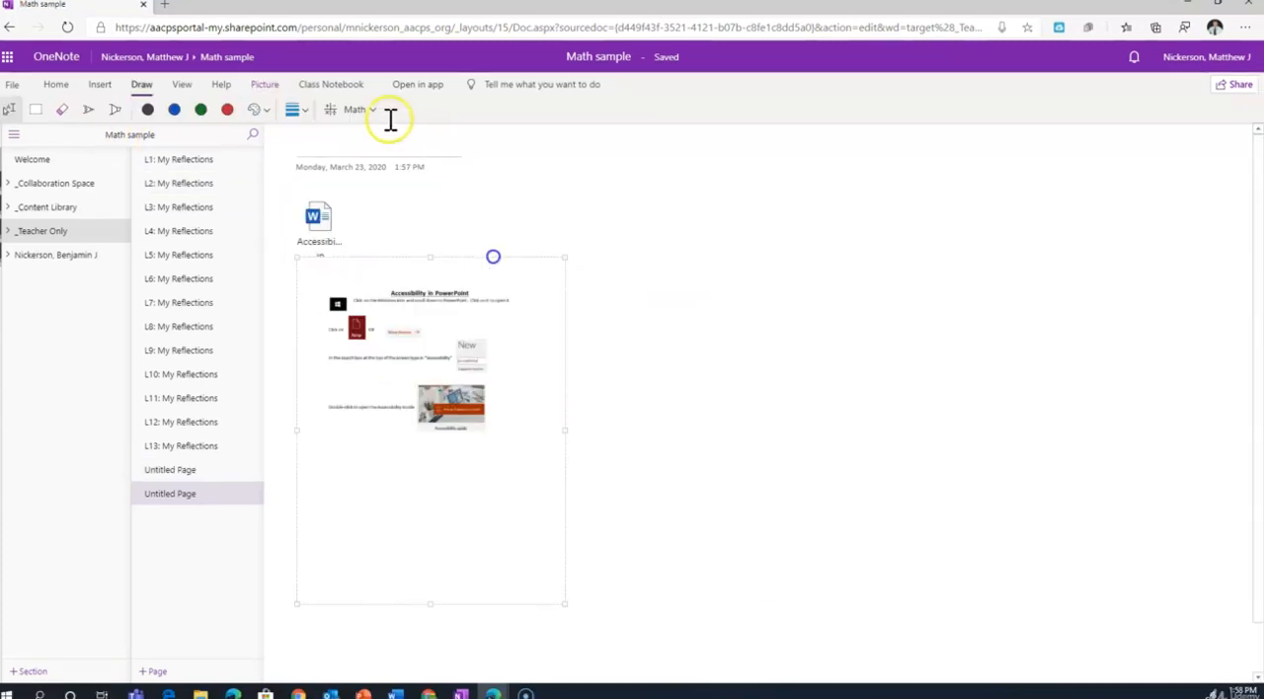
Show the Math pane and handwrite the equation 3x − y = 6 in black ink beside the printout.
{"action": "left_click", "coordinate": [362, 110]}
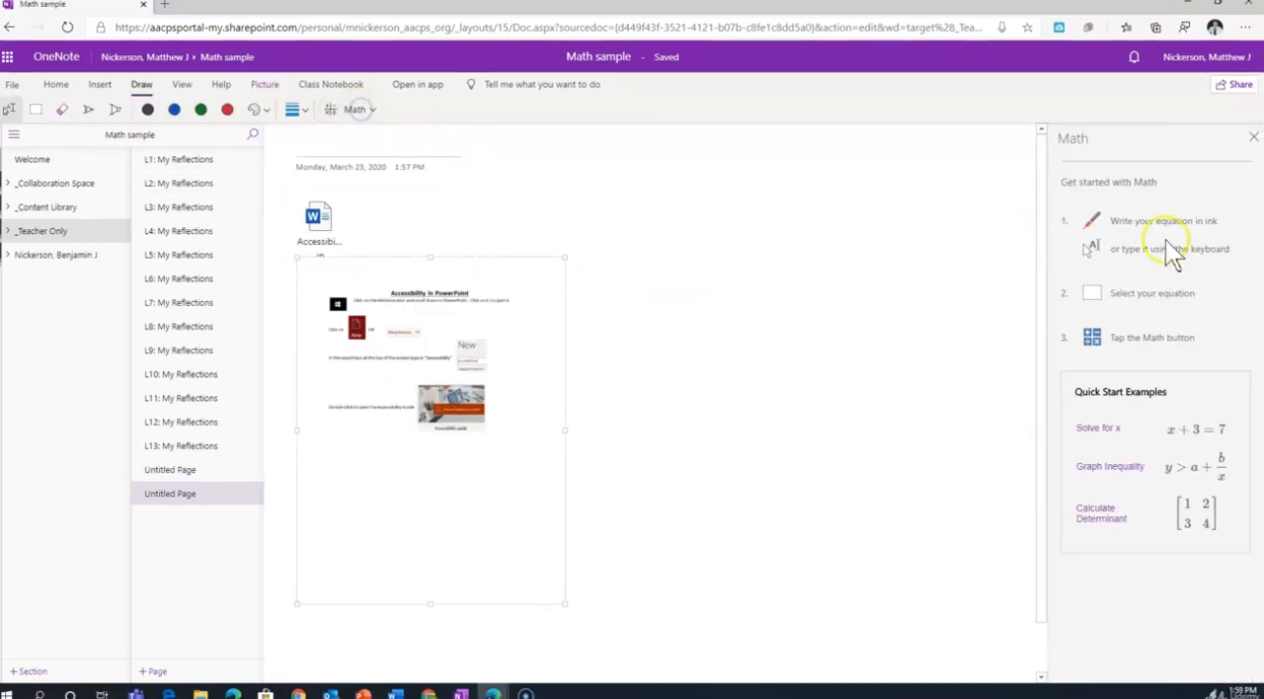
{"action": "left_click", "coordinate": [147, 110]}
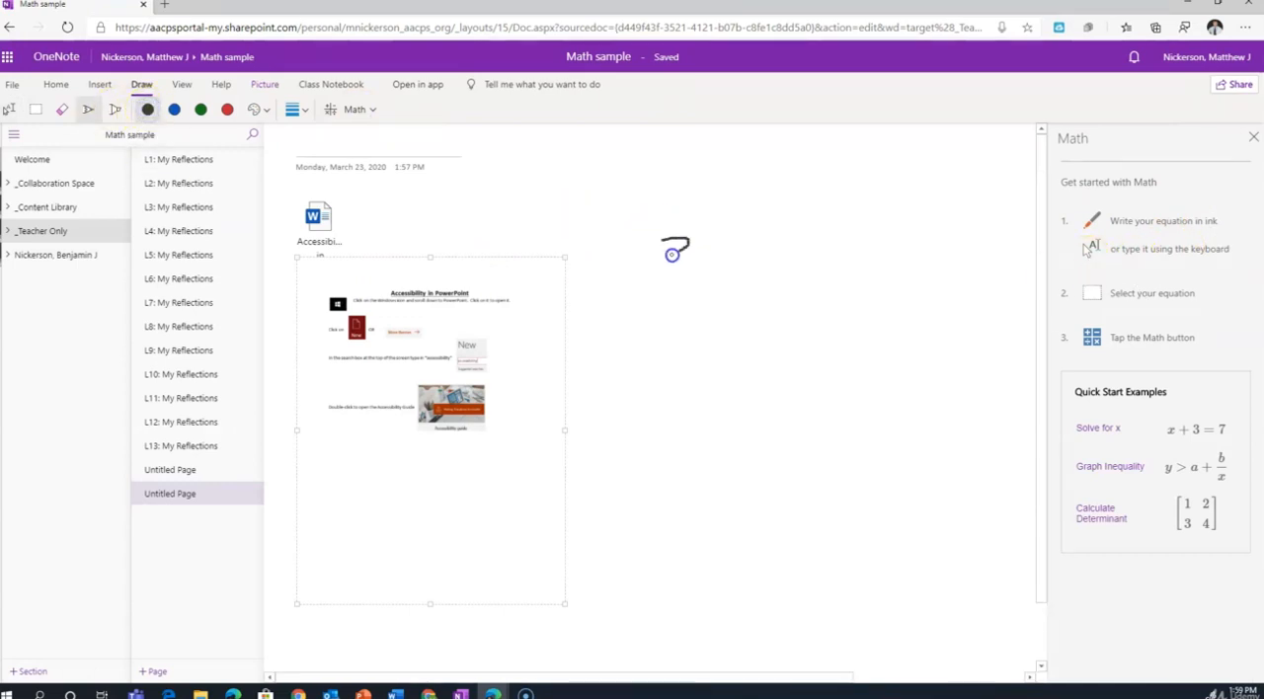
{"action": "left_click_drag", "start_coordinate": [674, 281], "coordinate": [663, 279]}
{"action": "mouse_move", "coordinate": [711, 242]}
{"action": "left_mouse_down"}
{"action": "mouse_move", "coordinate": [745, 271]}
{"action": "mouse_move", "coordinate": [790, 253]}
{"action": "mouse_move", "coordinate": [885, 248]}
{"action": "left_mouse_up"}
{"action": "left_click_drag", "start_coordinate": [851, 264], "coordinate": [886, 263]}
{"action": "mouse_move", "coordinate": [948, 233]}
{"action": "left_mouse_down"}
{"action": "mouse_move", "coordinate": [931, 274]}
{"action": "mouse_move", "coordinate": [901, 284]}
{"action": "left_mouse_up"}
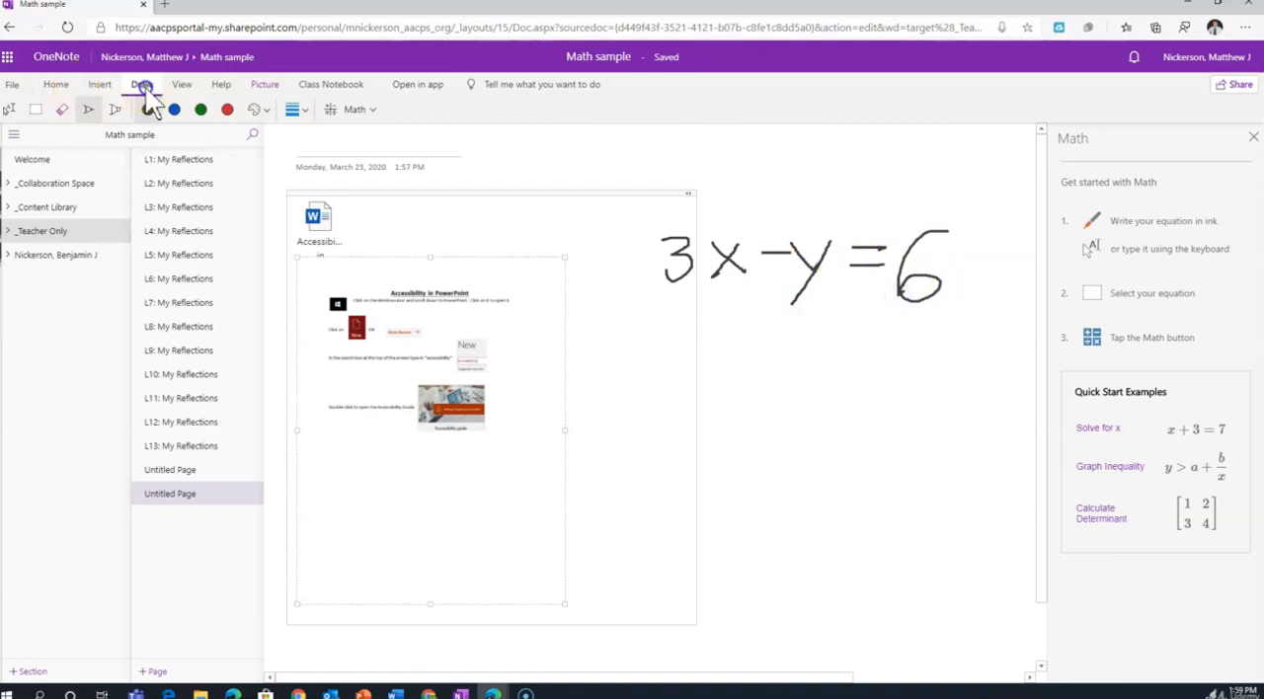
Select the whole handwritten equation, have Math recognize it, and convert the ink to typed math.
{"action": "left_click", "coordinate": [36, 110]}
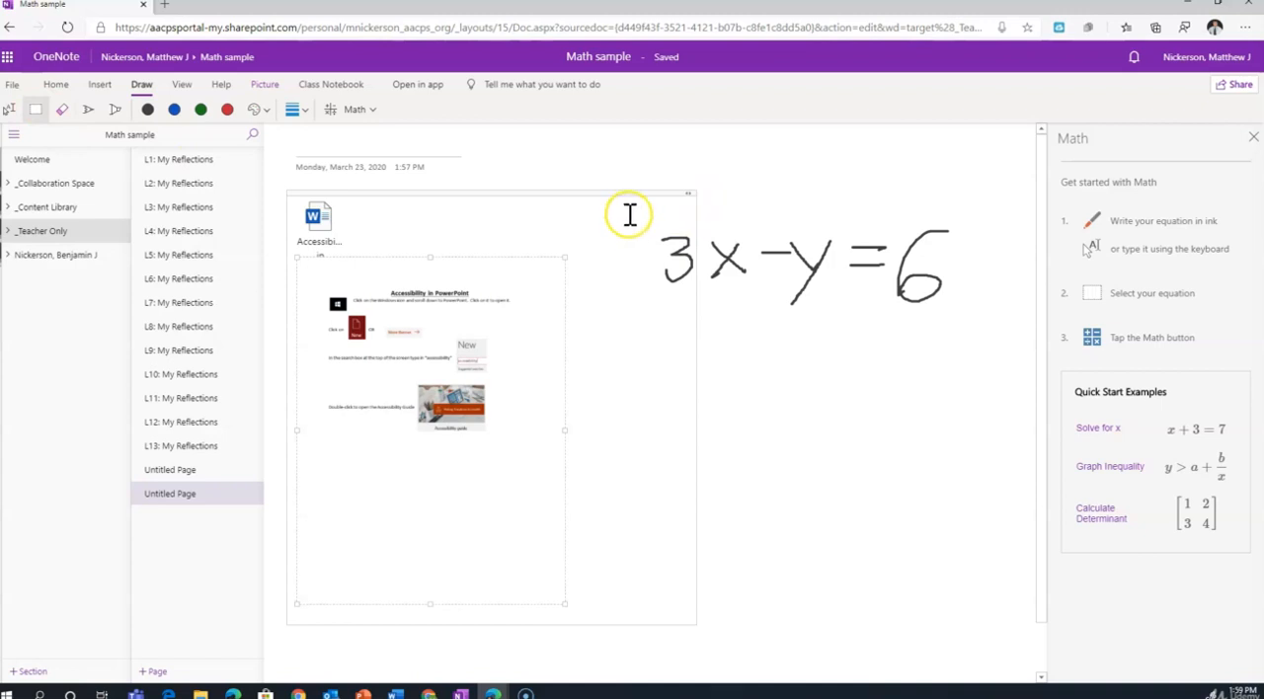
{"action": "mouse_move", "coordinate": [642, 237]}
{"action": "left_mouse_down"}
{"action": "mouse_move", "coordinate": [669, 279]}
{"action": "mouse_move", "coordinate": [846, 359]}
{"action": "mouse_move", "coordinate": [999, 220]}
{"action": "mouse_move", "coordinate": [660, 334]}
{"action": "left_mouse_up"}
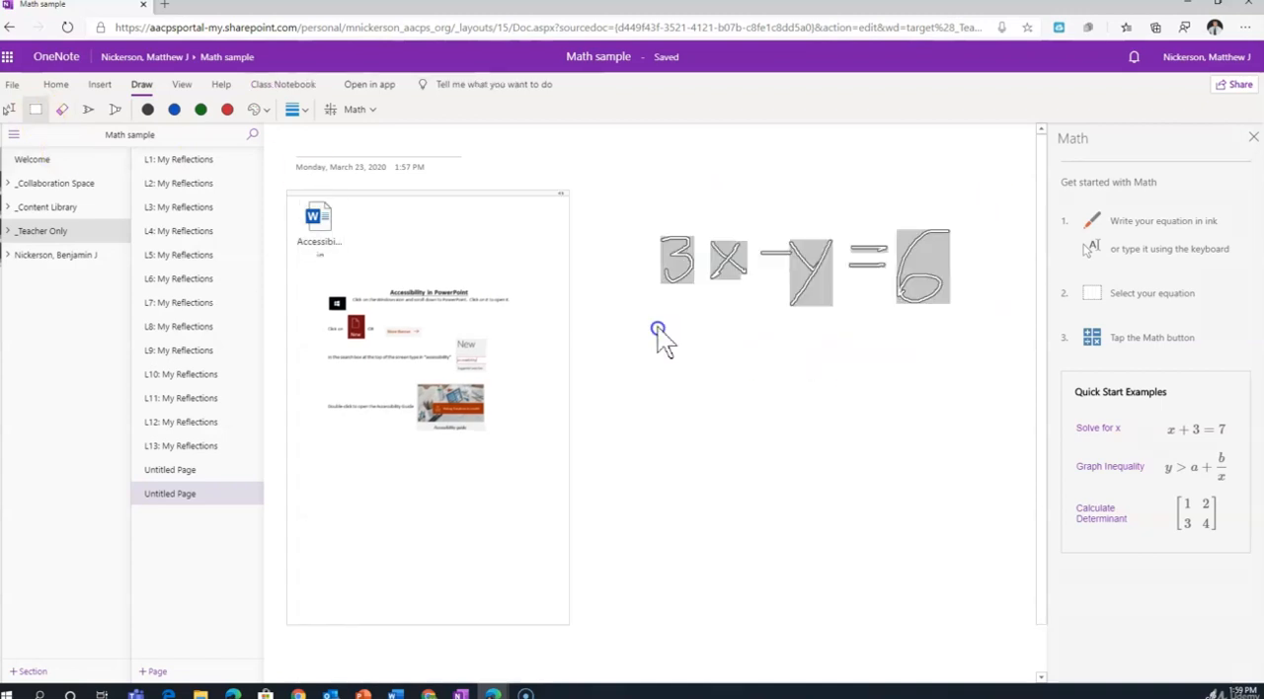
{"action": "left_click", "coordinate": [356, 111]}
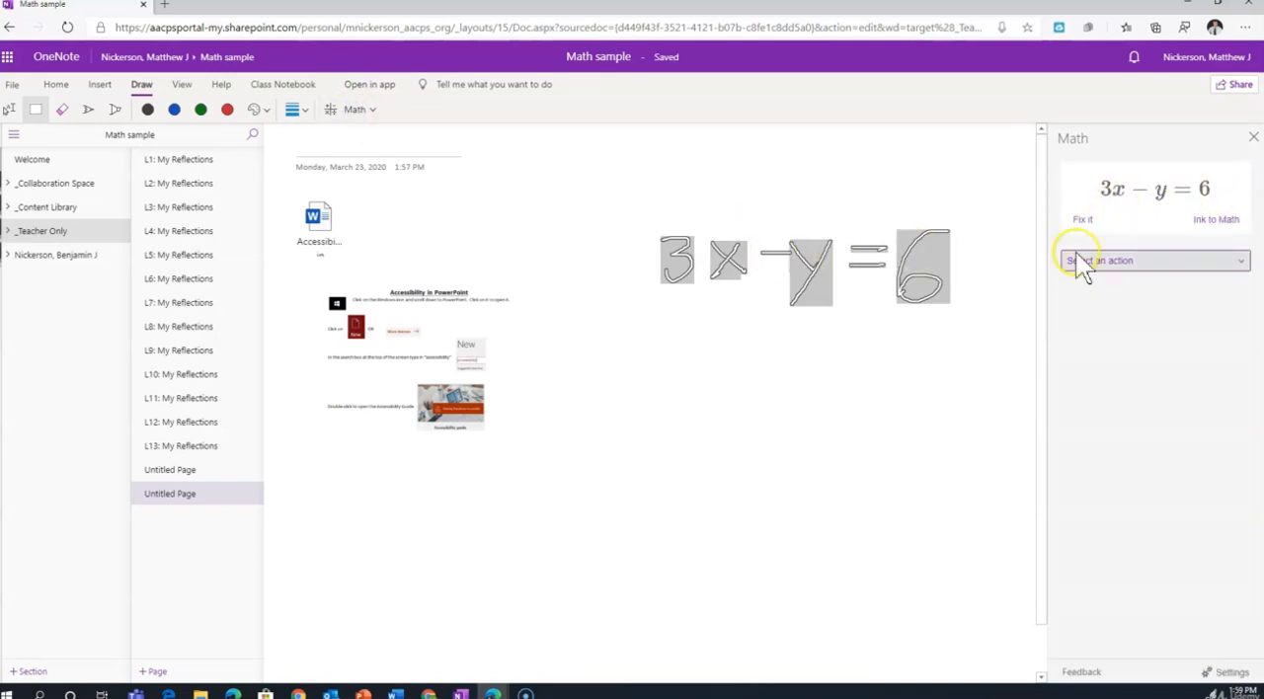
{"action": "left_click", "coordinate": [1210, 221]}
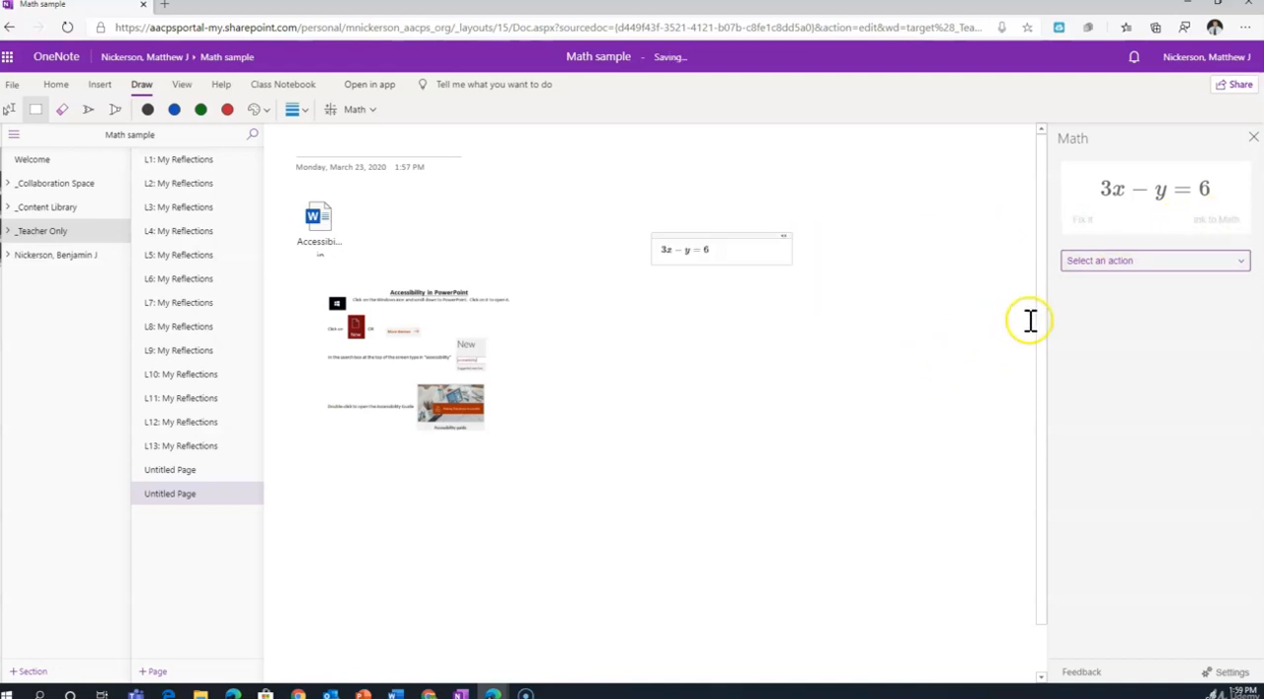
Graph the equation 3x − y = 6 in 2D and insert the graph on the page.
{"action": "left_click", "coordinate": [1239, 263]}
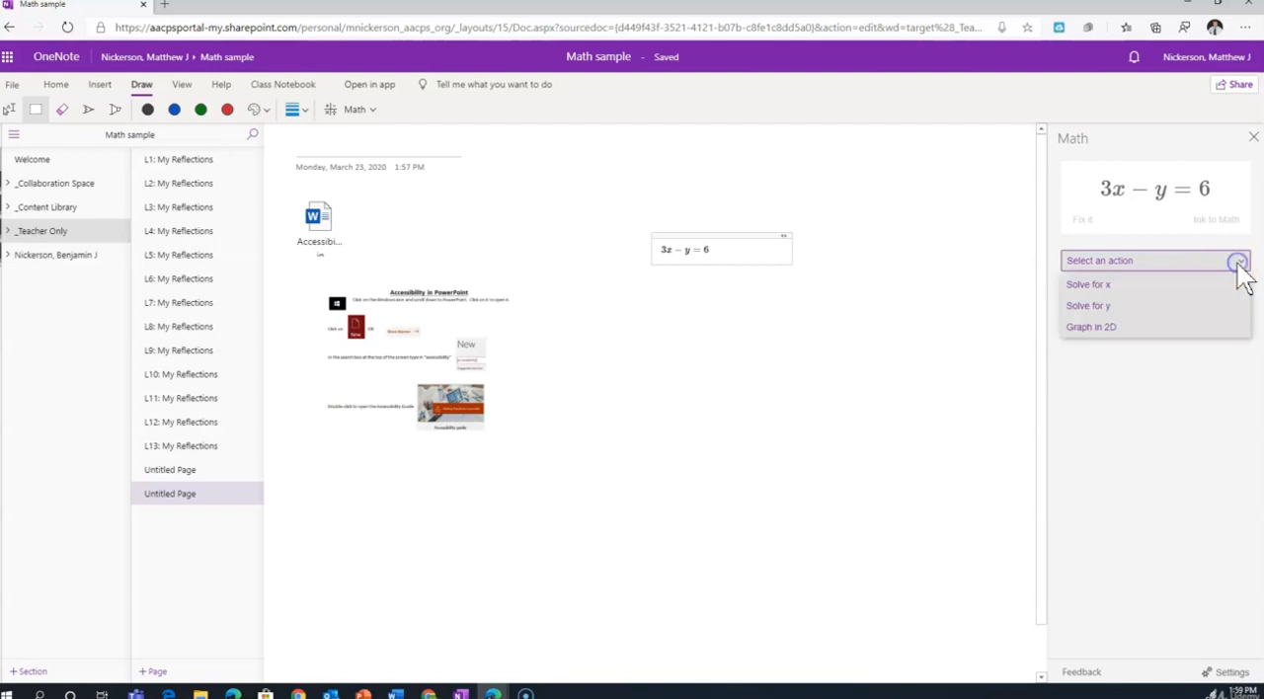
{"action": "left_click", "coordinate": [1113, 332]}
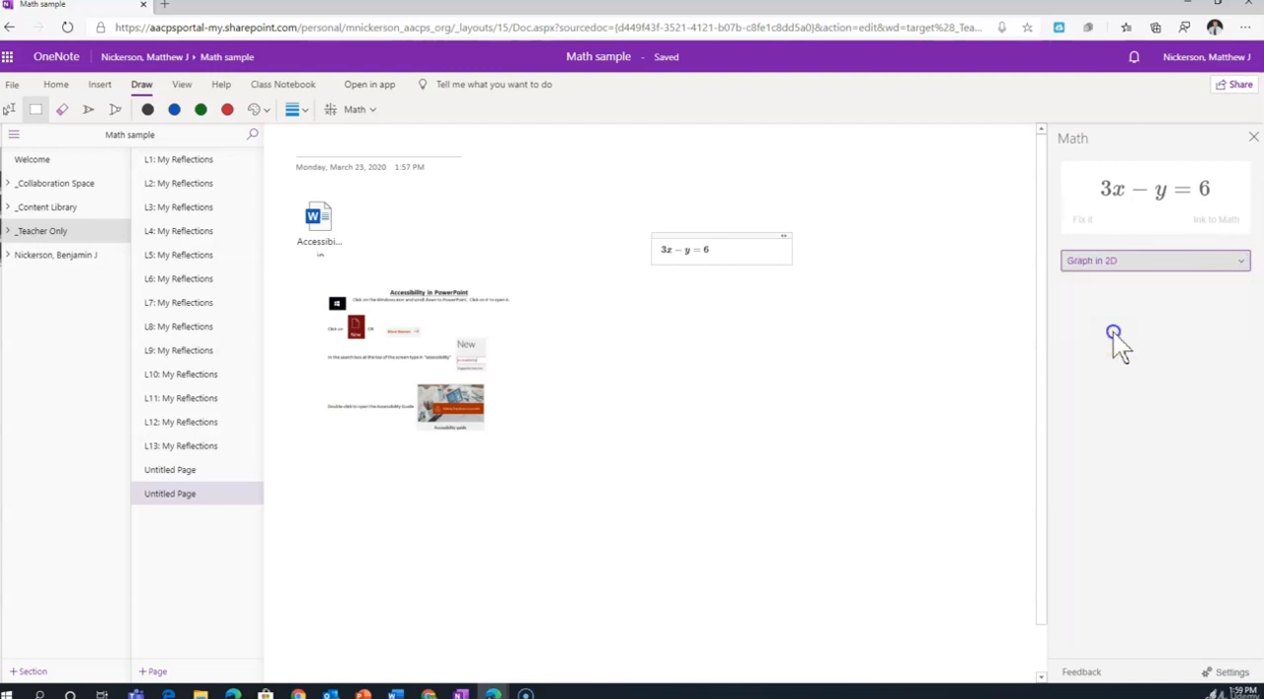
{"action": "left_click", "coordinate": [1131, 489]}
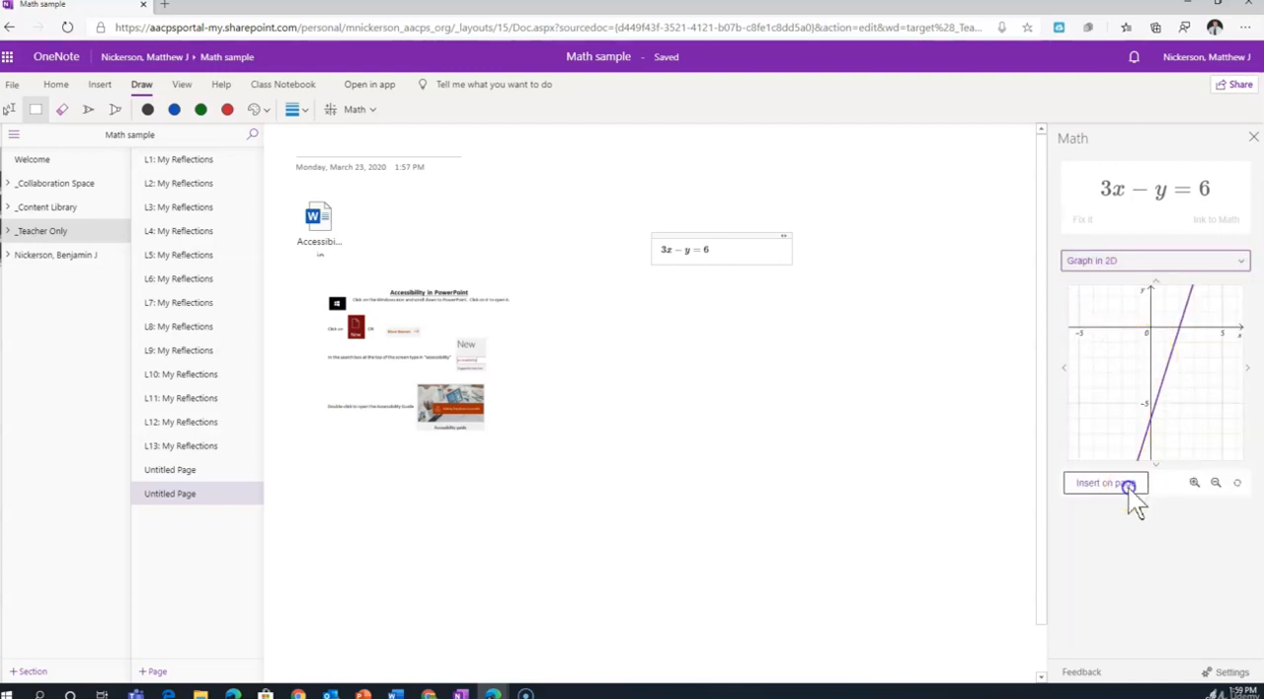
Solve the equation for x and show the Steps for Solving Linear Equation down to the last step.
{"action": "left_click", "coordinate": [1240, 265]}
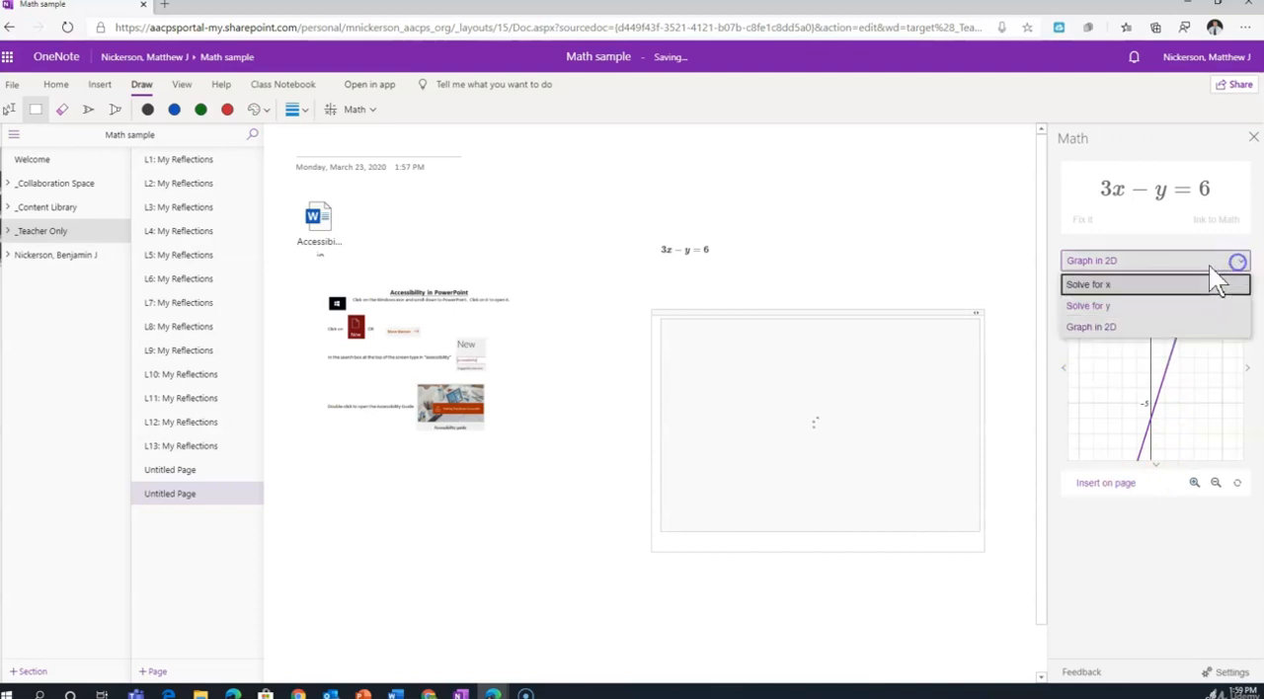
{"action": "left_click", "coordinate": [1119, 288]}
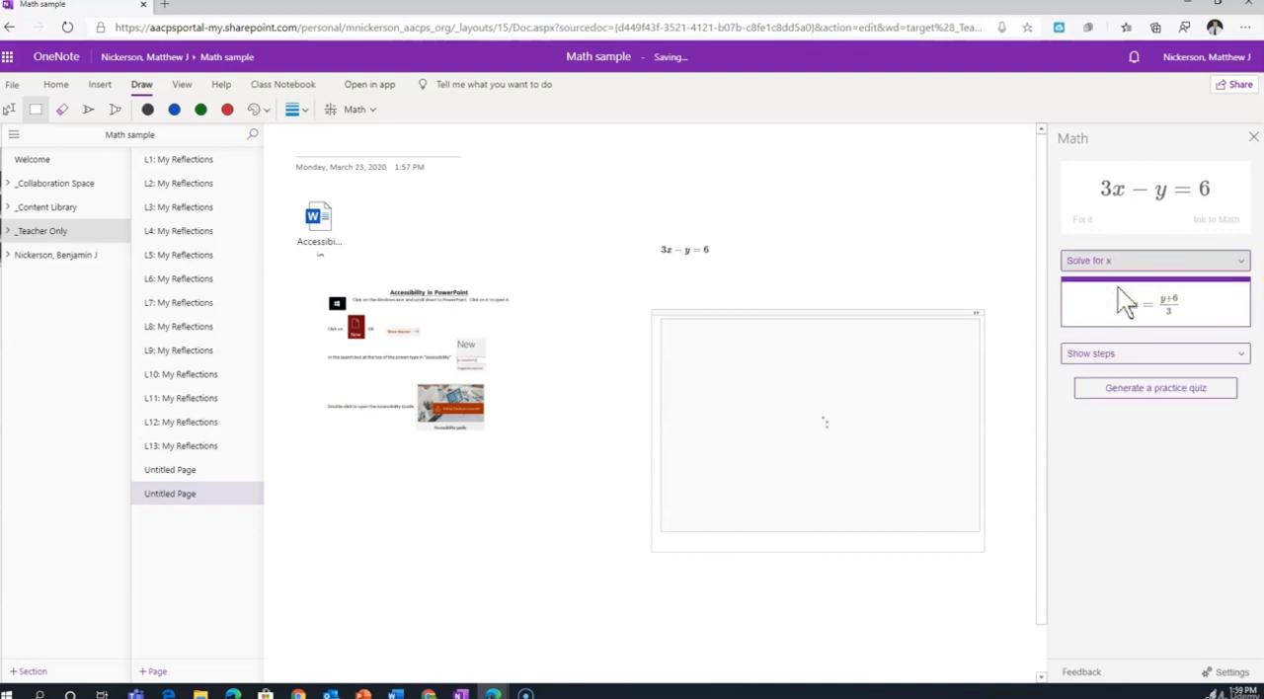
{"action": "left_click", "coordinate": [1240, 354]}
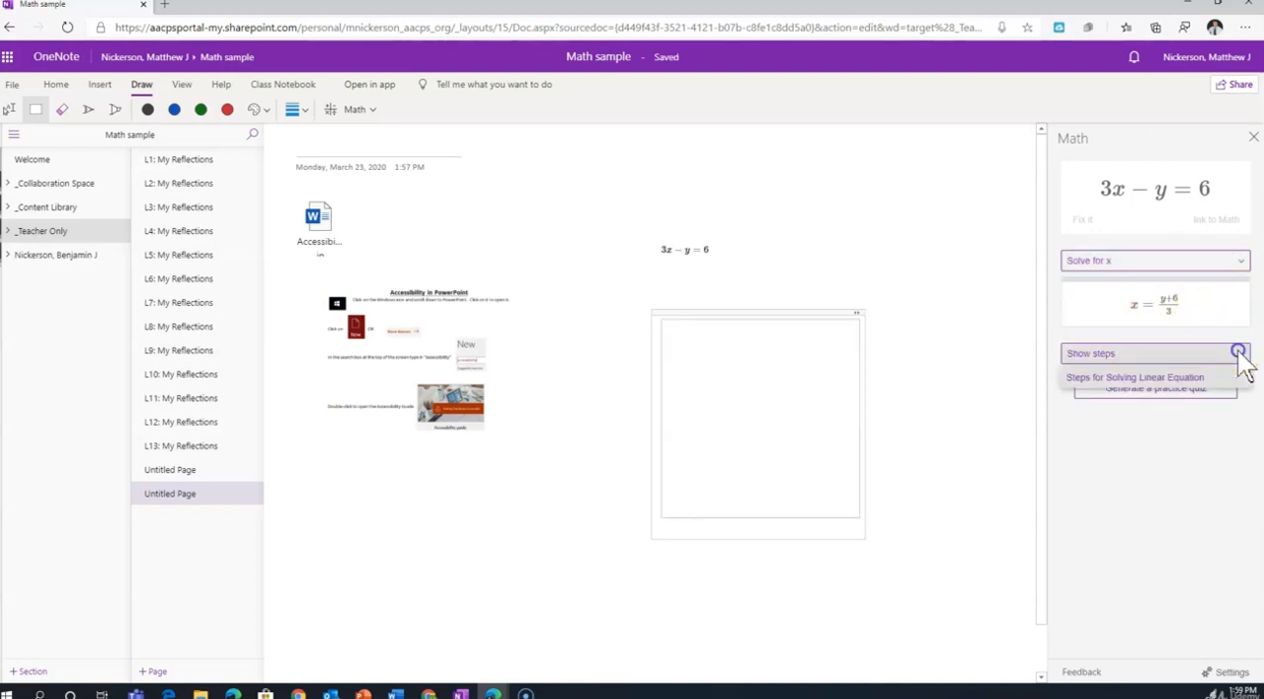
{"action": "left_click", "coordinate": [1156, 375]}
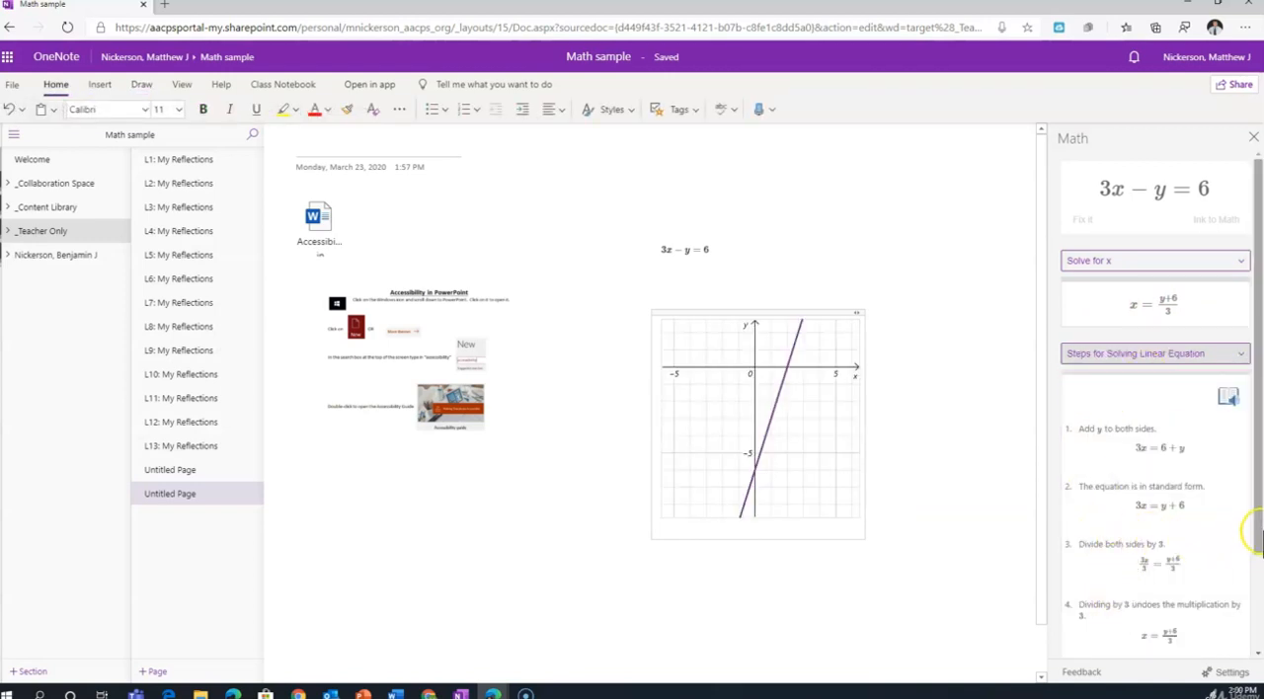
{"action": "left_click_drag", "start_coordinate": [1253, 485], "coordinate": [1257, 654]}
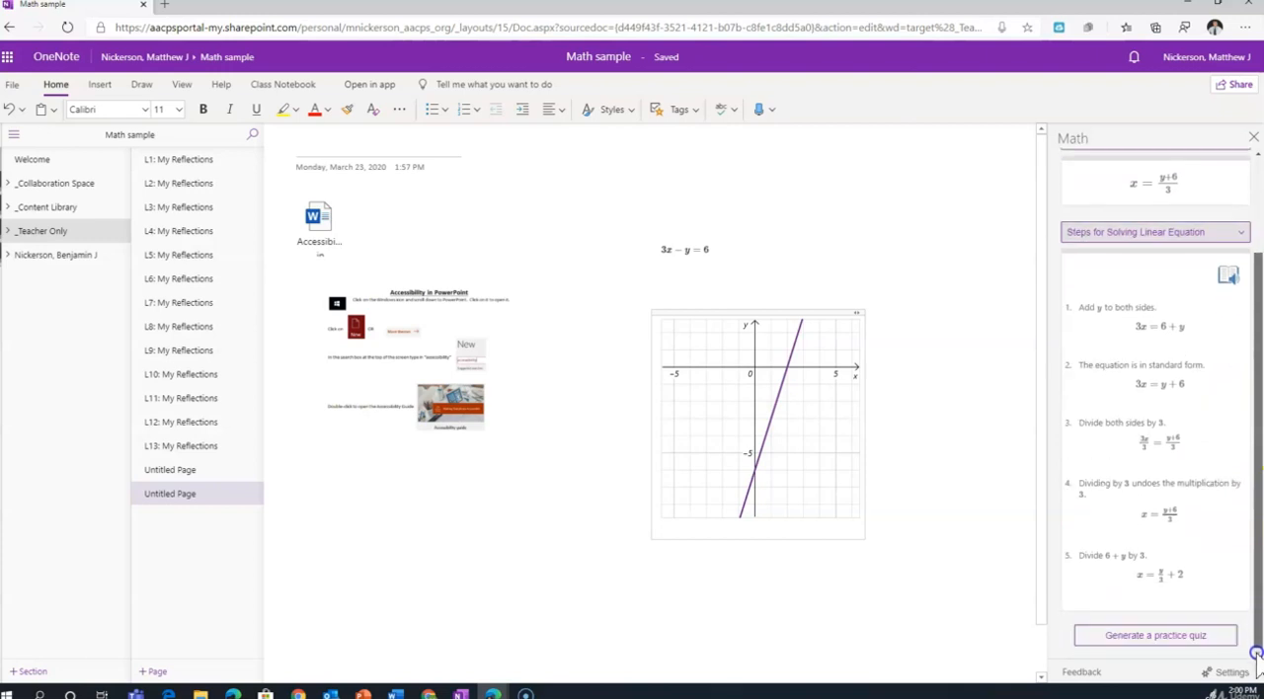
Open the linear equation solving steps in Immersive Reader and translate the whole document into Spanish (Latin America) with Picture Dictionary on.
{"action": "scroll", "coordinate": [1234, 443], "scroll_direction": "up", "scroll_amount": 2}
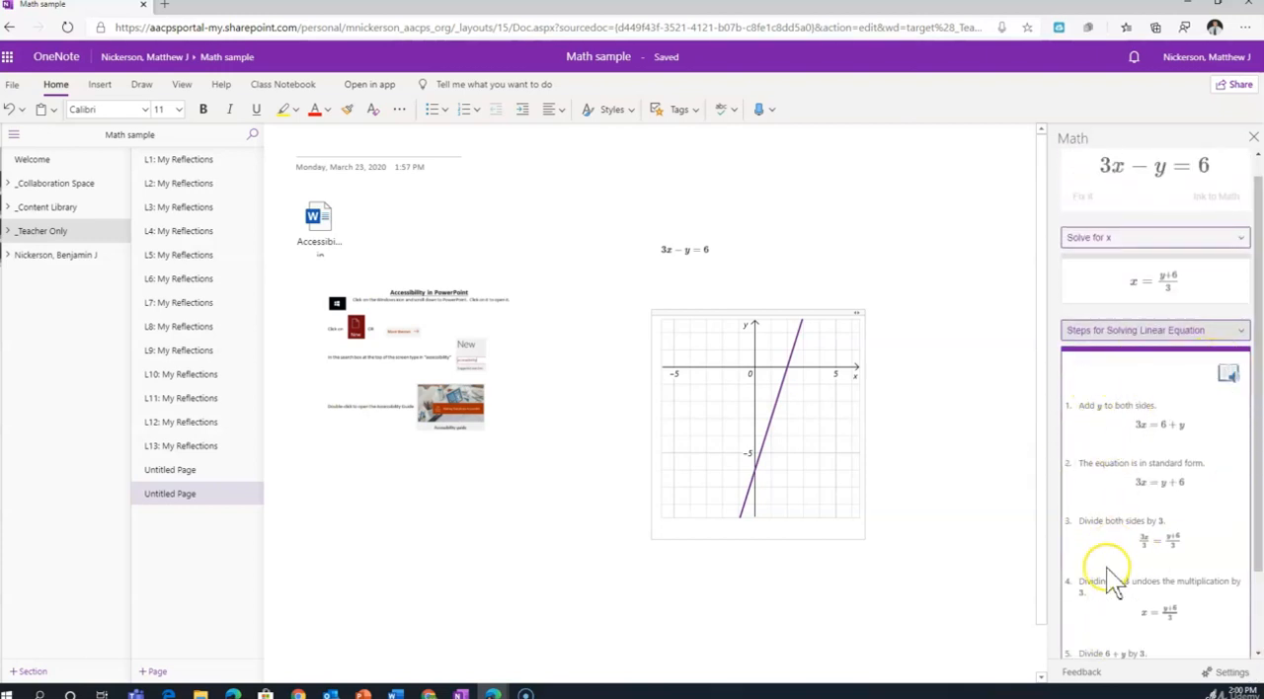
{"action": "left_click", "coordinate": [1226, 375]}
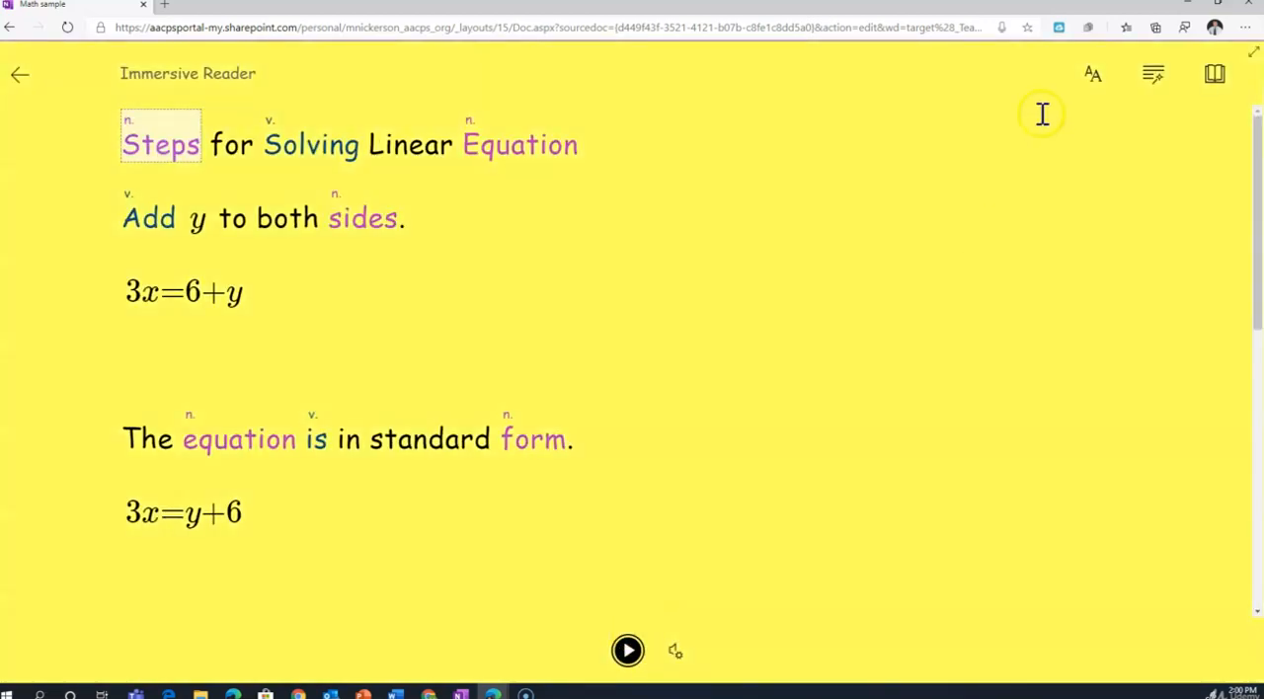
{"action": "left_click", "coordinate": [1215, 77]}
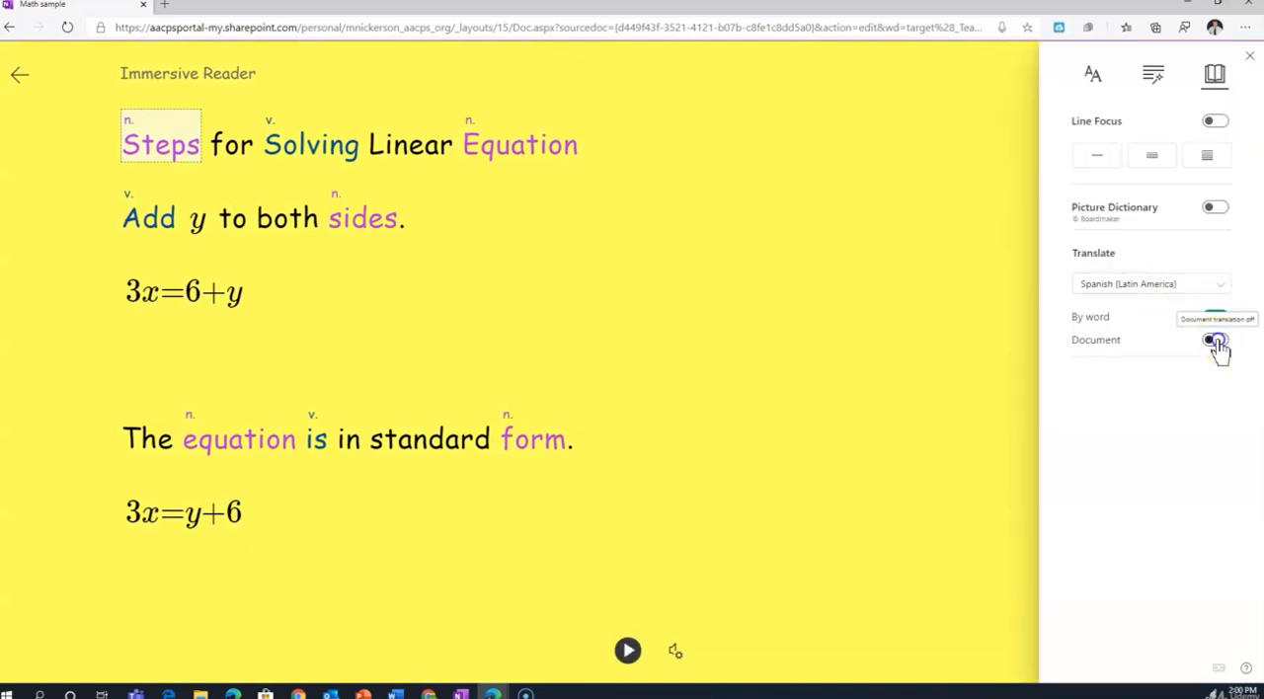
{"action": "left_click", "coordinate": [1216, 341]}
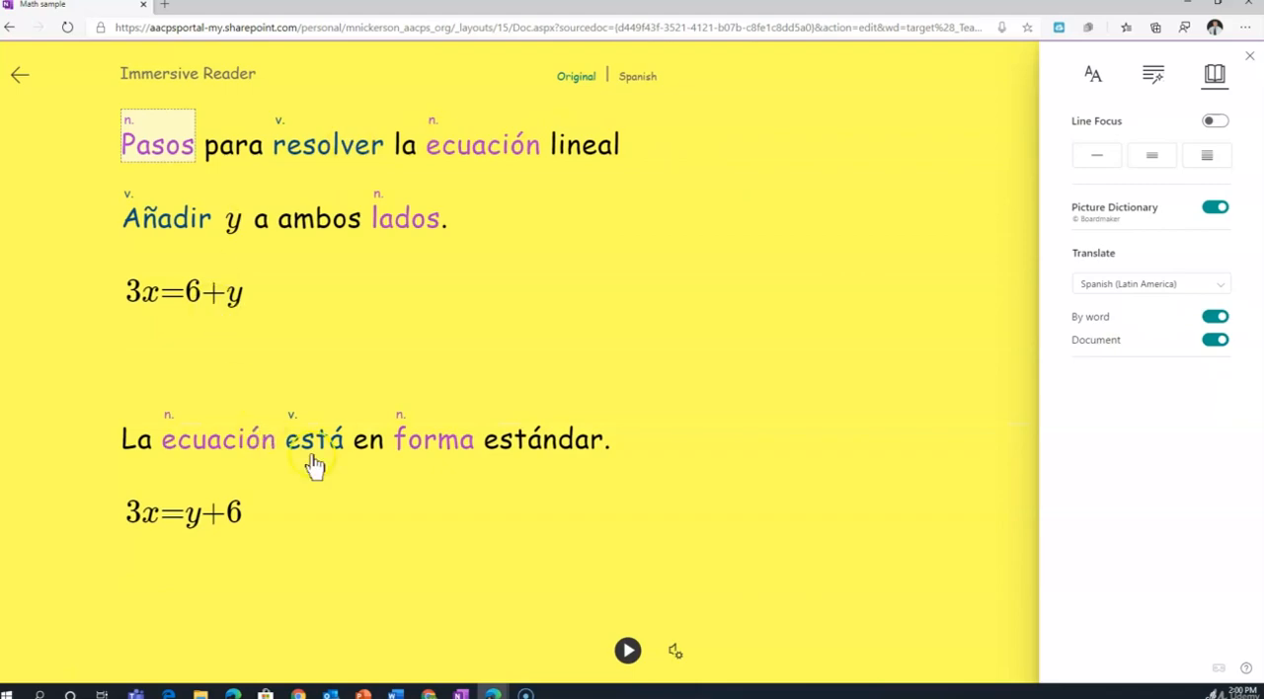
Play the start of the Spanish text aloud, pause it and return to the notebook page.
{"action": "left_click", "coordinate": [323, 440]}
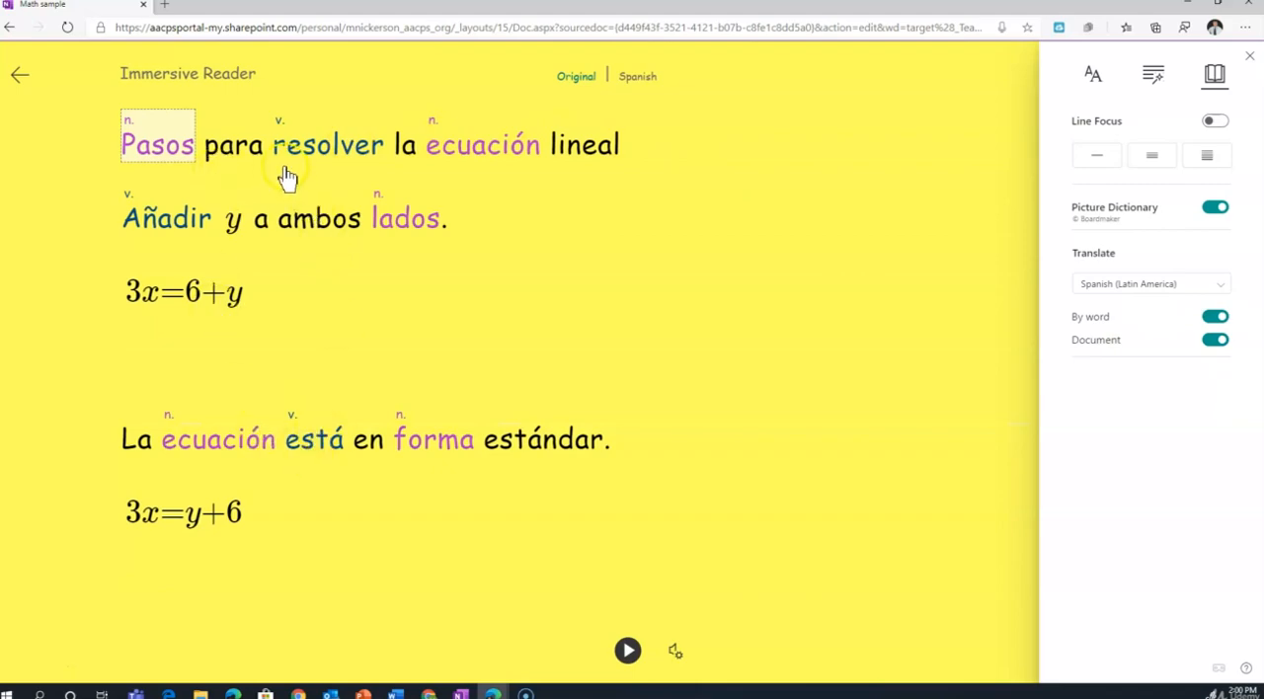
{"action": "left_click", "coordinate": [629, 652]}
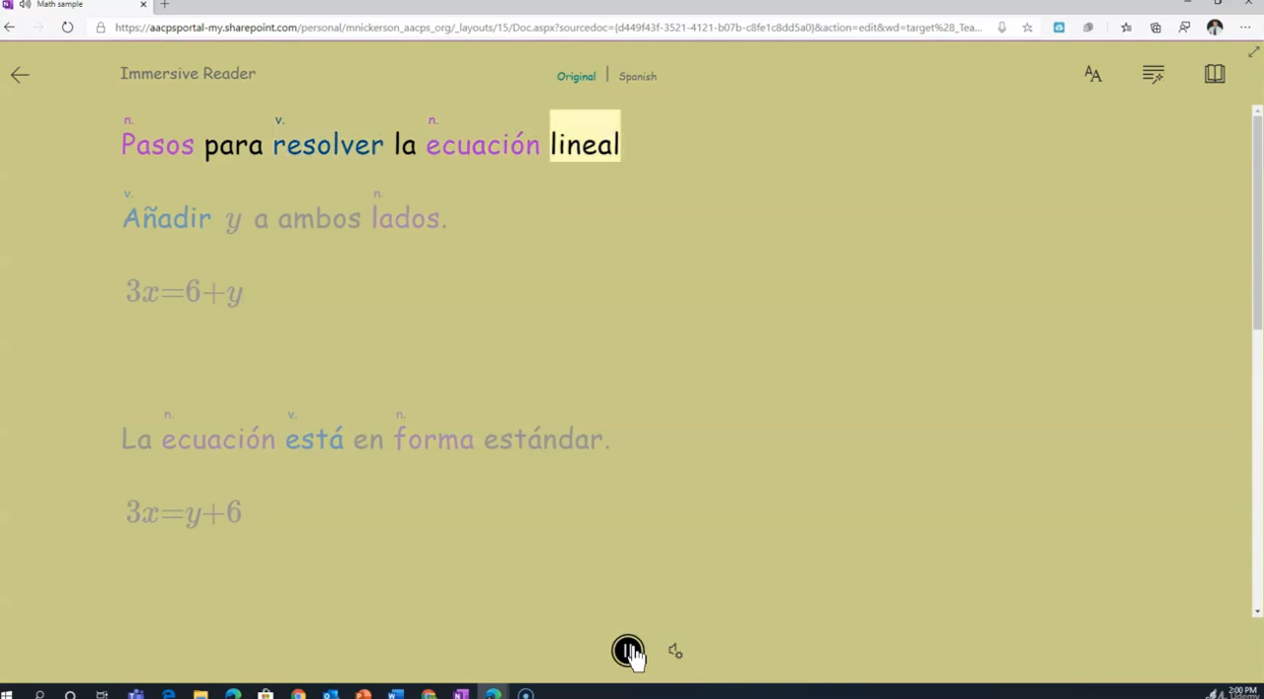
{"action": "left_click", "coordinate": [629, 652]}
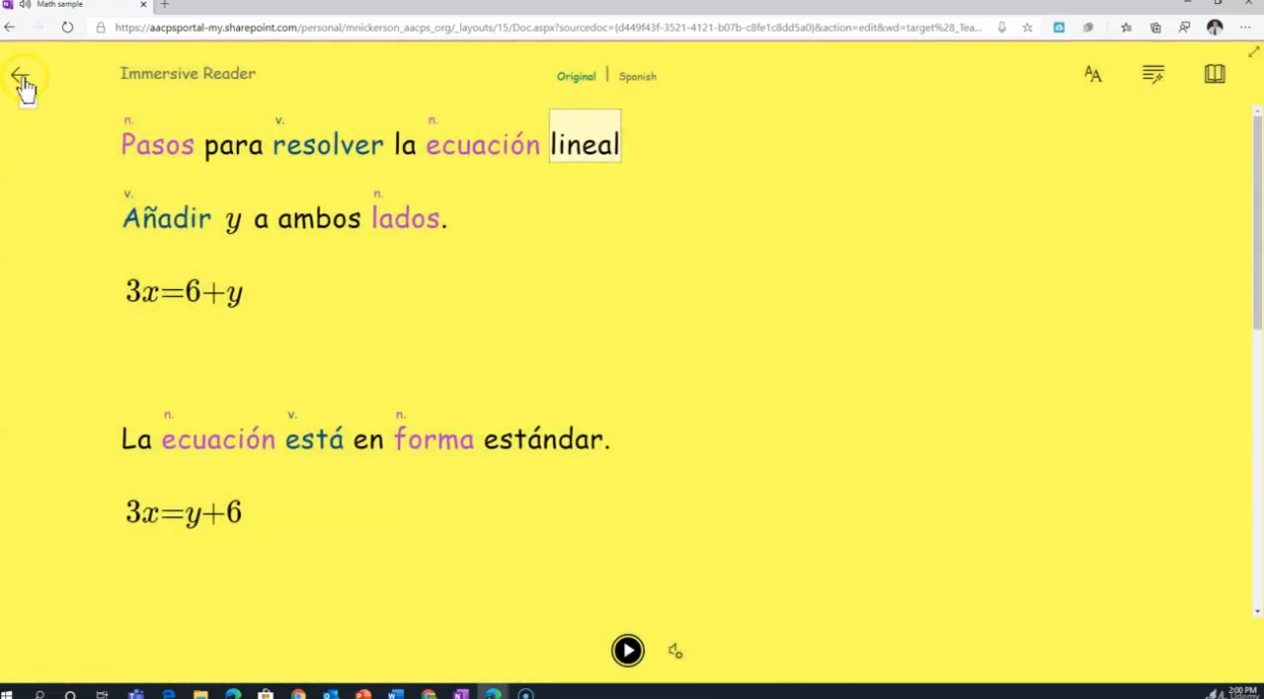
{"action": "left_click", "coordinate": [22, 81]}
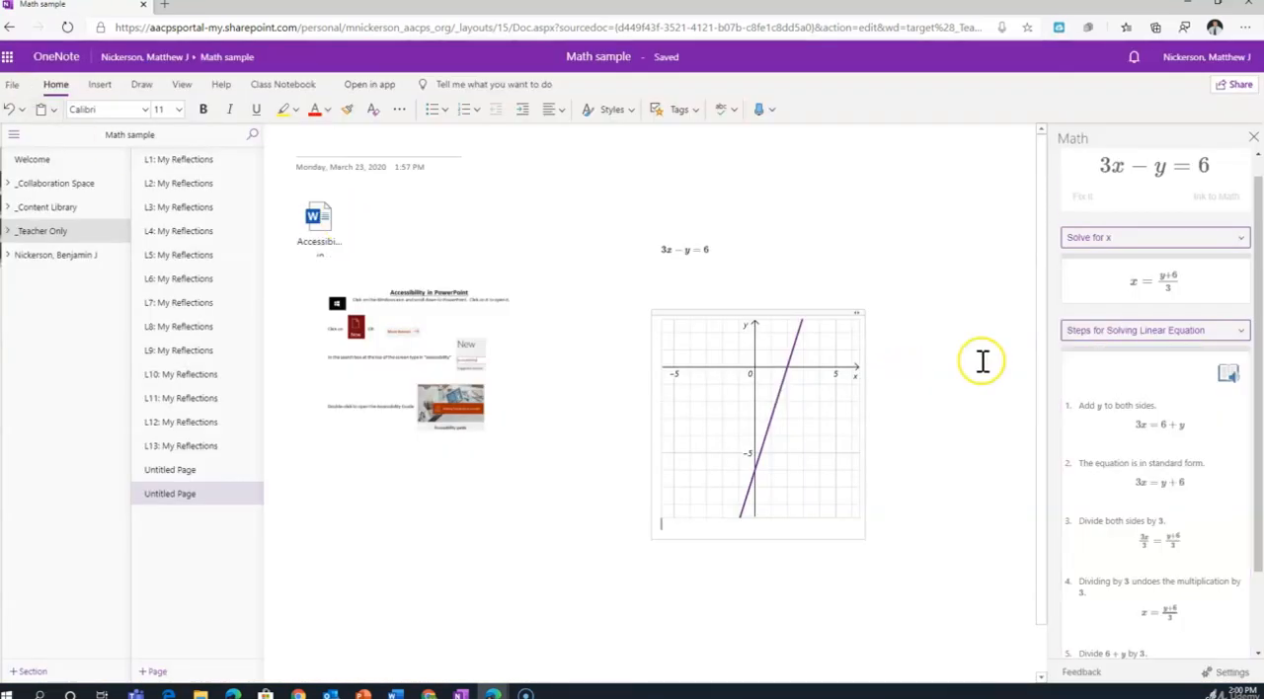
Generate a 3-question practice math quiz from the solved equation, signing in to Microsoft Forms to add it to the page.
{"action": "scroll", "coordinate": [1120, 452], "scroll_direction": "down", "scroll_amount": 2}
{"action": "scroll", "coordinate": [922, 474], "scroll_direction": "down", "scroll_amount": 2}
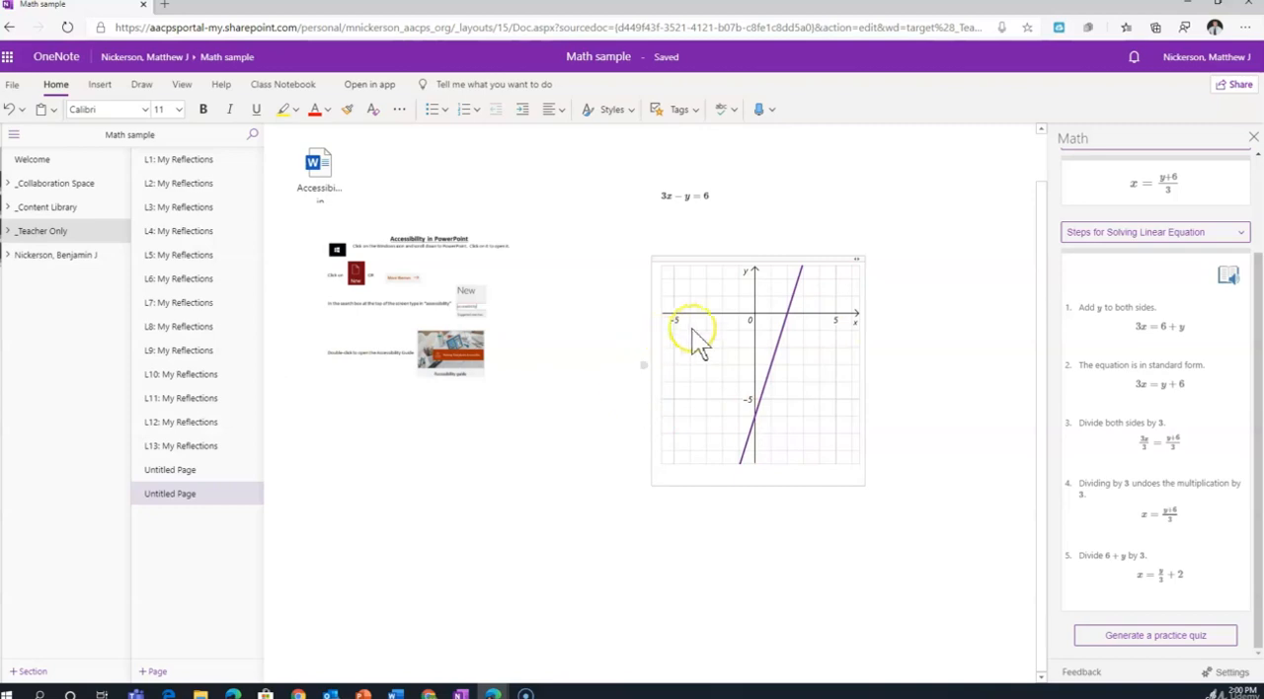
{"action": "left_click", "coordinate": [1192, 637]}
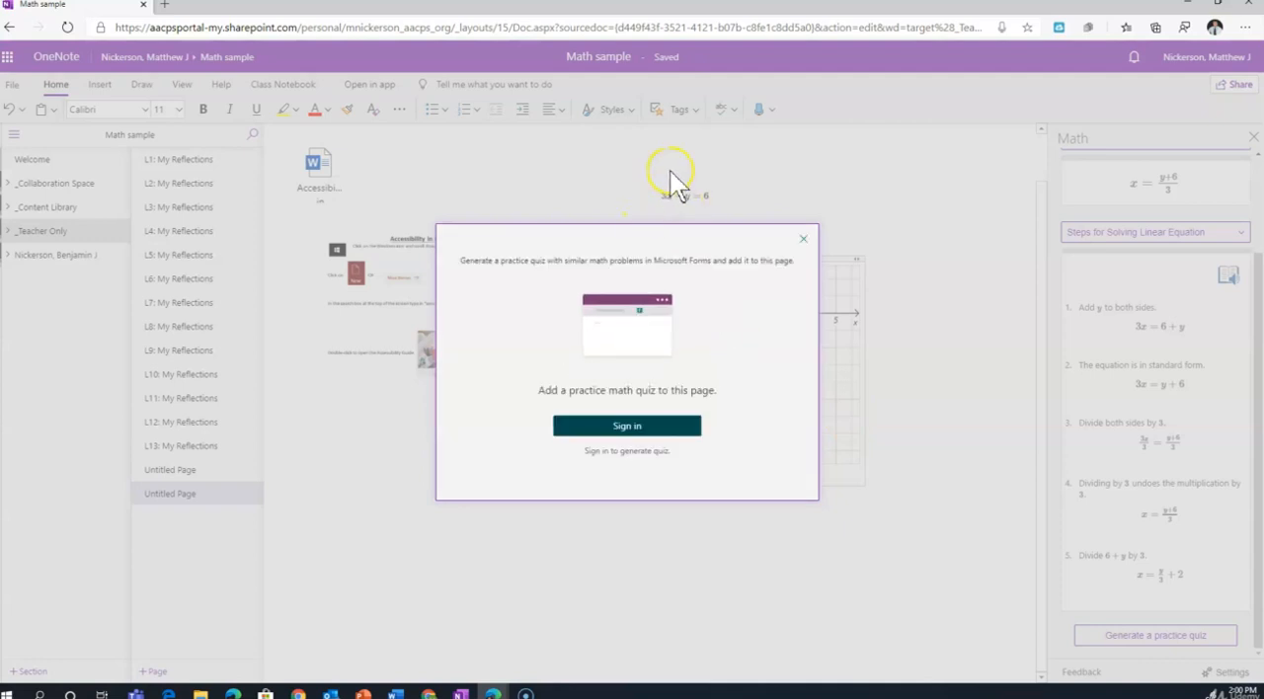
{"action": "left_click", "coordinate": [610, 427]}
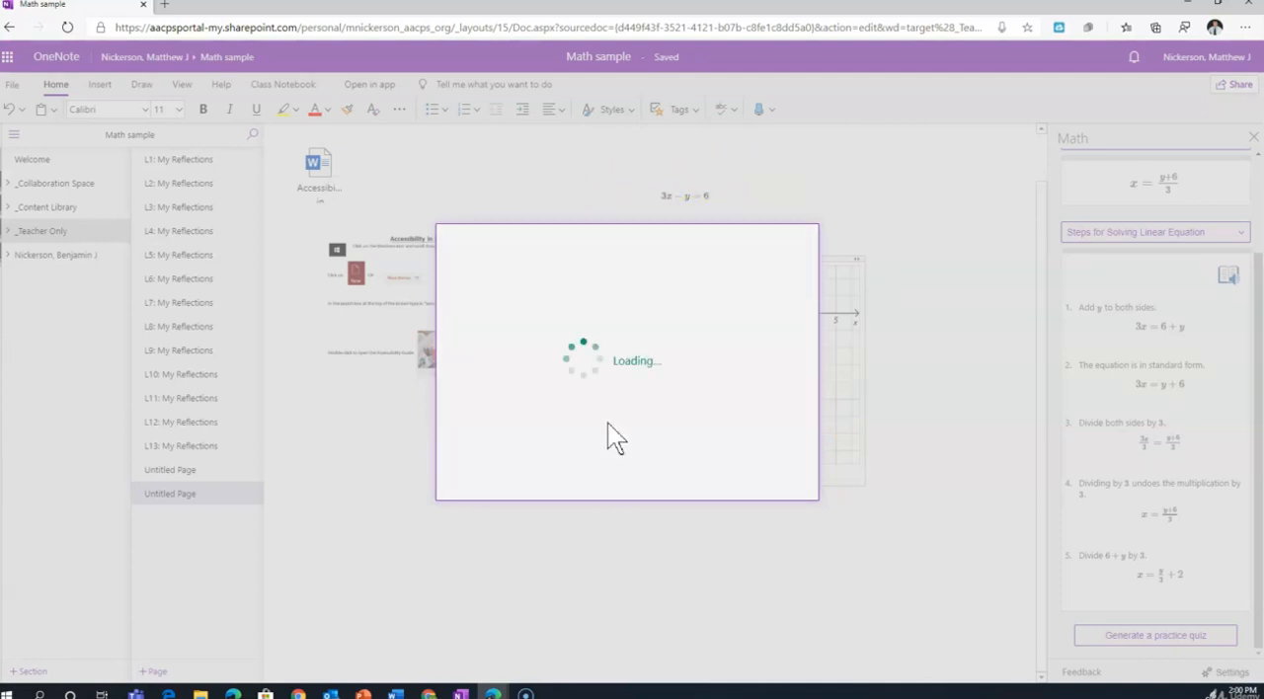
{"action": "left_click", "coordinate": [696, 368]}
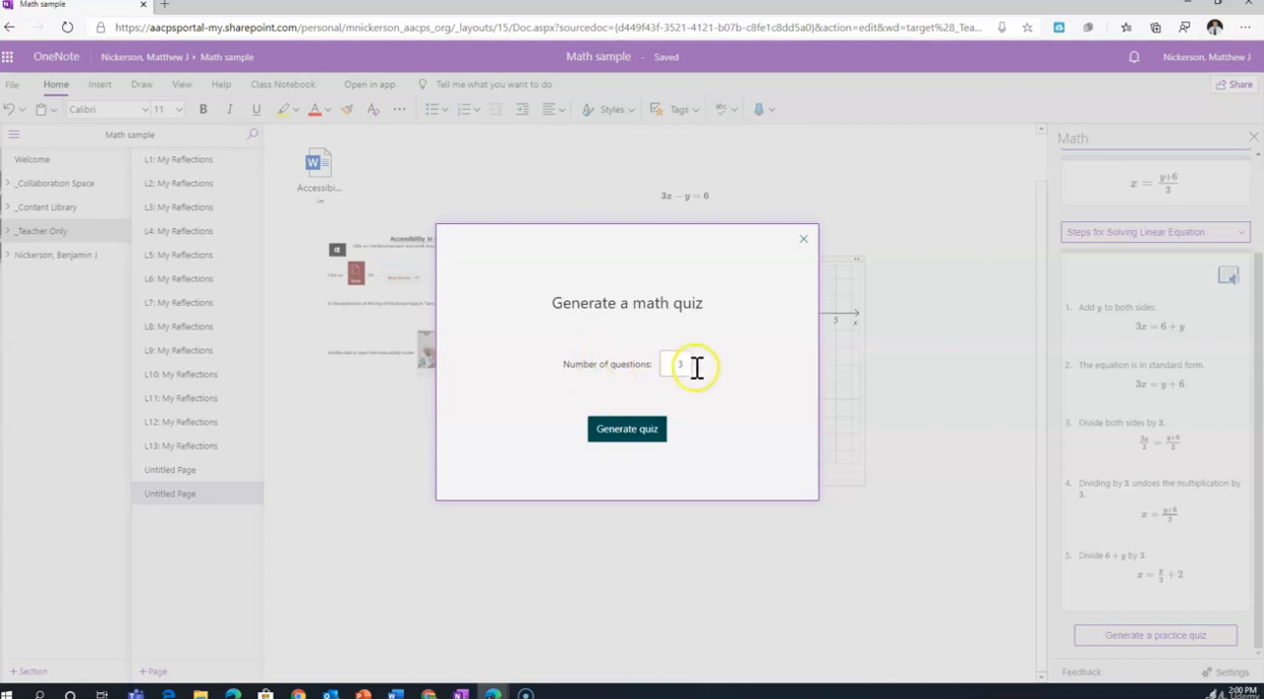
{"action": "left_click", "coordinate": [641, 430]}
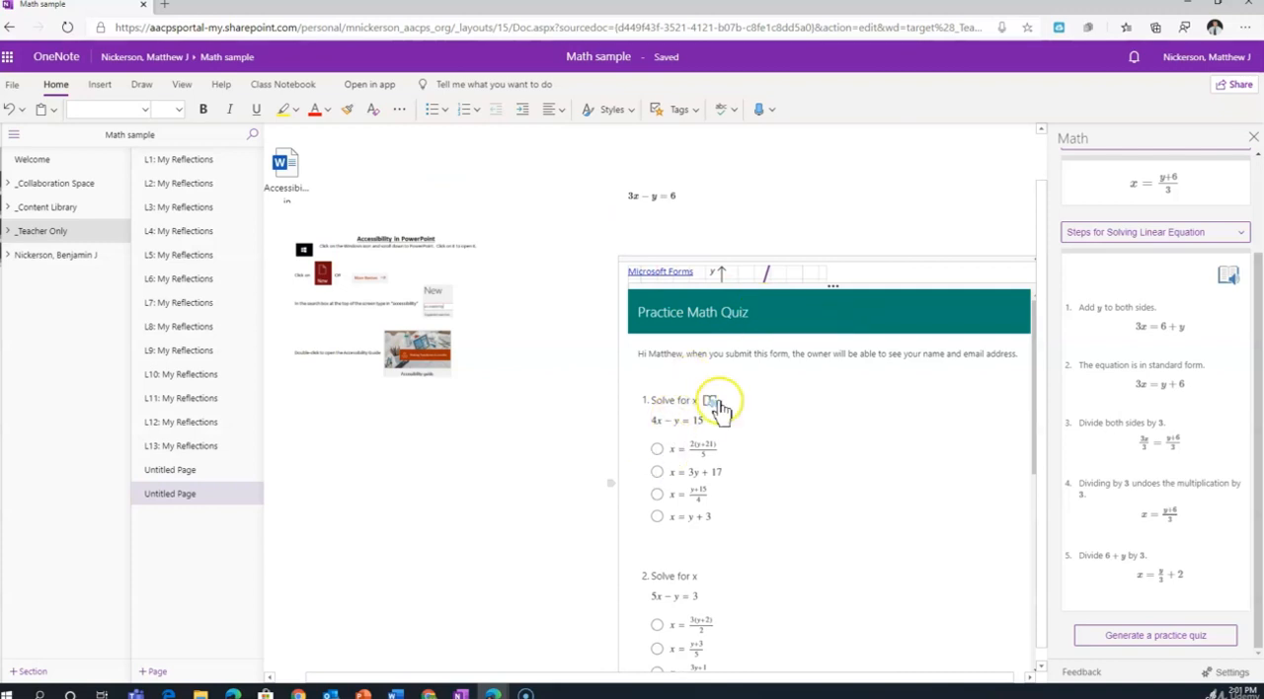
Review the quiz, then in question 1 mark the third answer in black ink and write +y beneath both sides of 4x − y = 15.
{"action": "scroll", "coordinate": [846, 415], "scroll_direction": "down", "scroll_amount": 3}
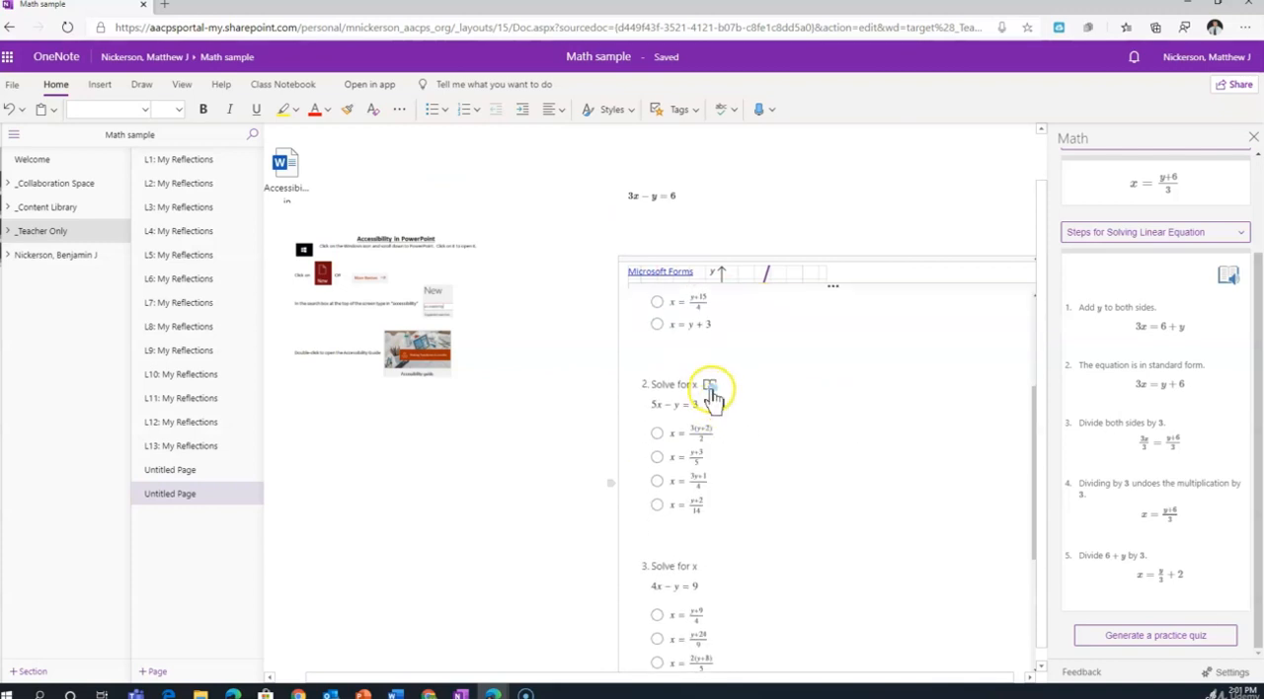
{"action": "scroll", "coordinate": [850, 423], "scroll_direction": "down", "scroll_amount": 3}
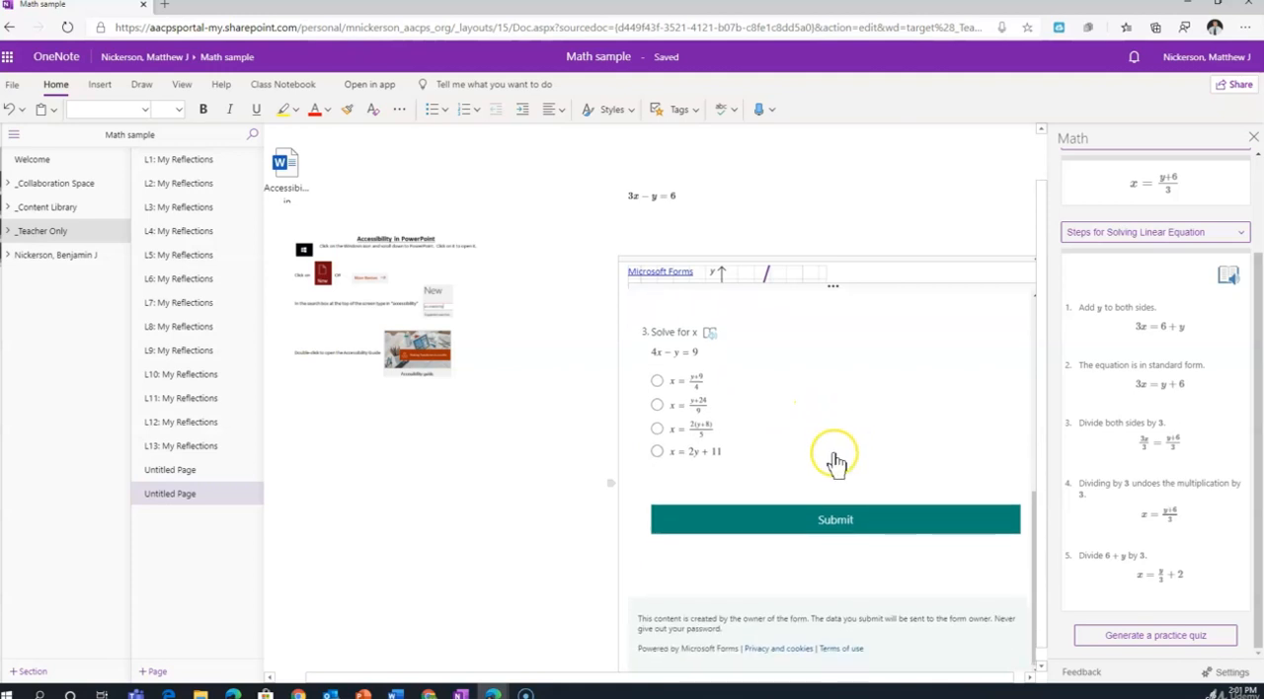
{"action": "scroll", "coordinate": [835, 463], "scroll_direction": "up", "scroll_amount": 6}
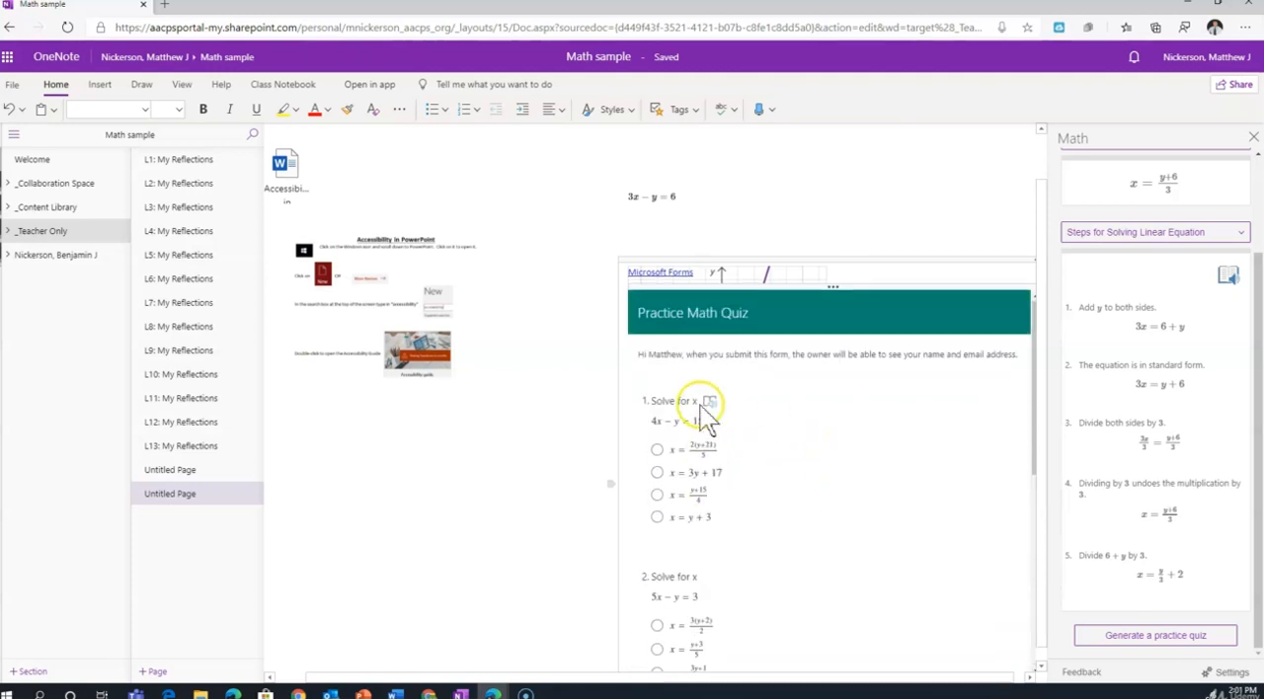
{"action": "scroll", "coordinate": [707, 415], "scroll_direction": "up", "scroll_amount": 1}
{"action": "scroll", "coordinate": [680, 509], "scroll_direction": "down", "scroll_amount": 1}
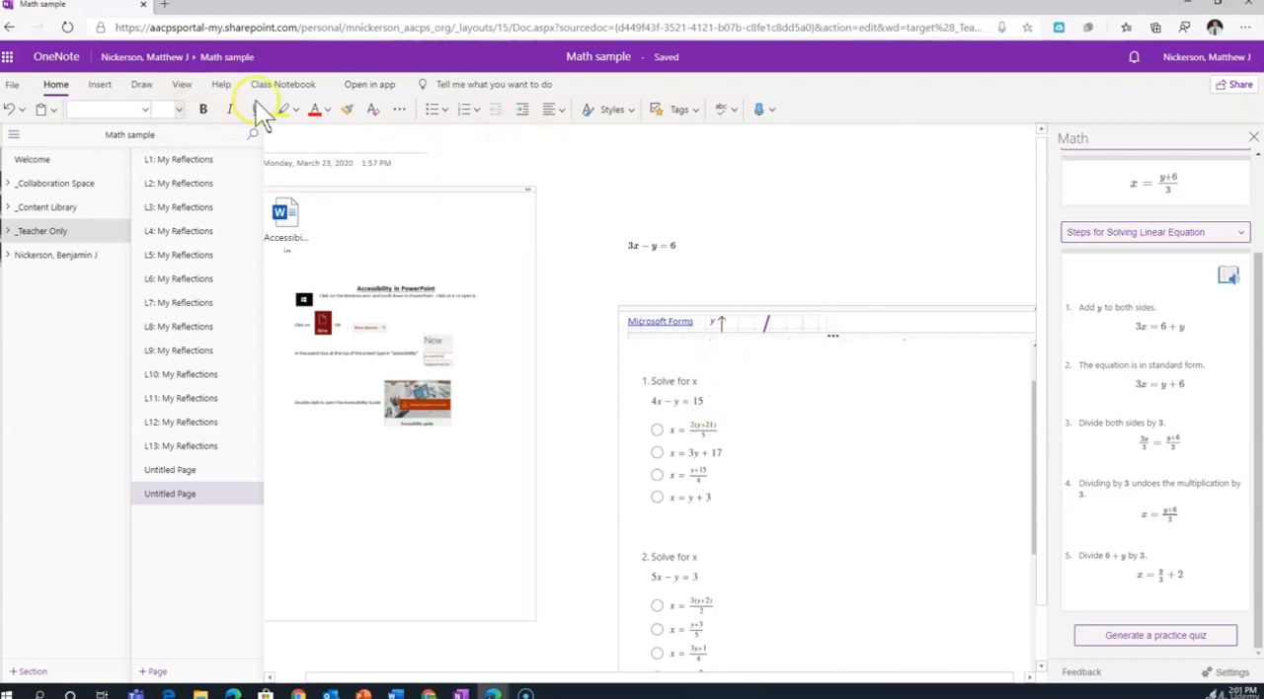
{"action": "left_click", "coordinate": [142, 86]}
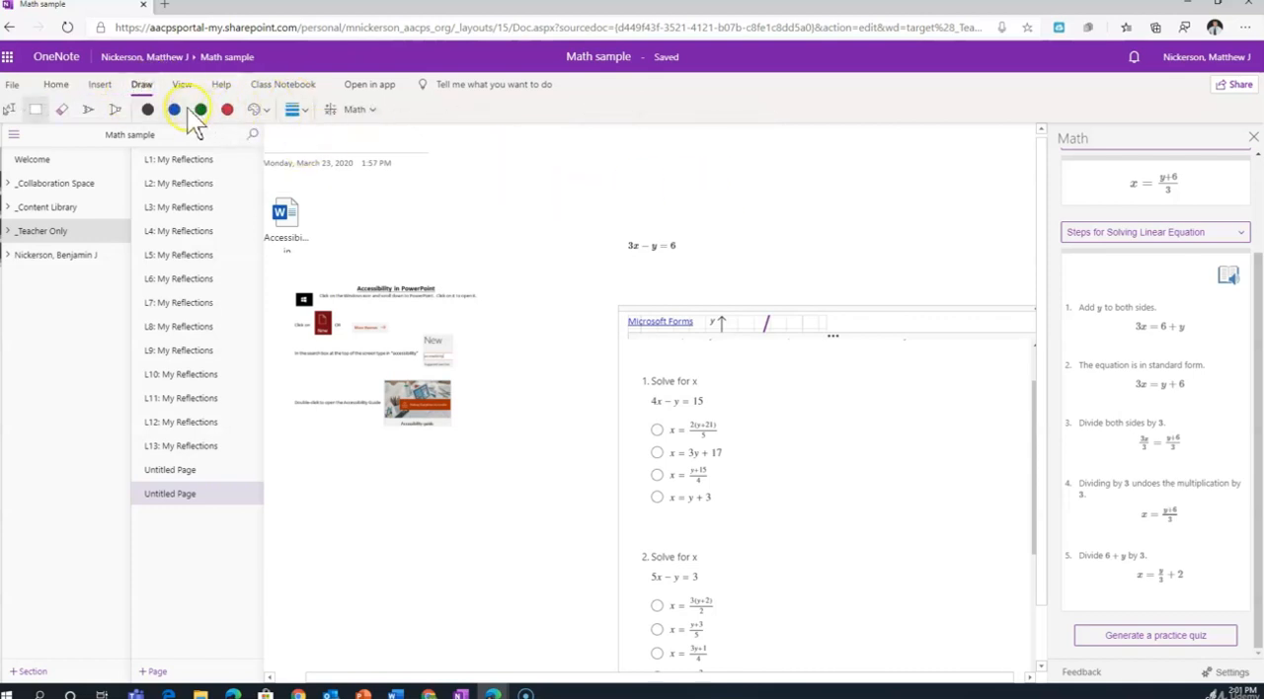
{"action": "left_click", "coordinate": [149, 109]}
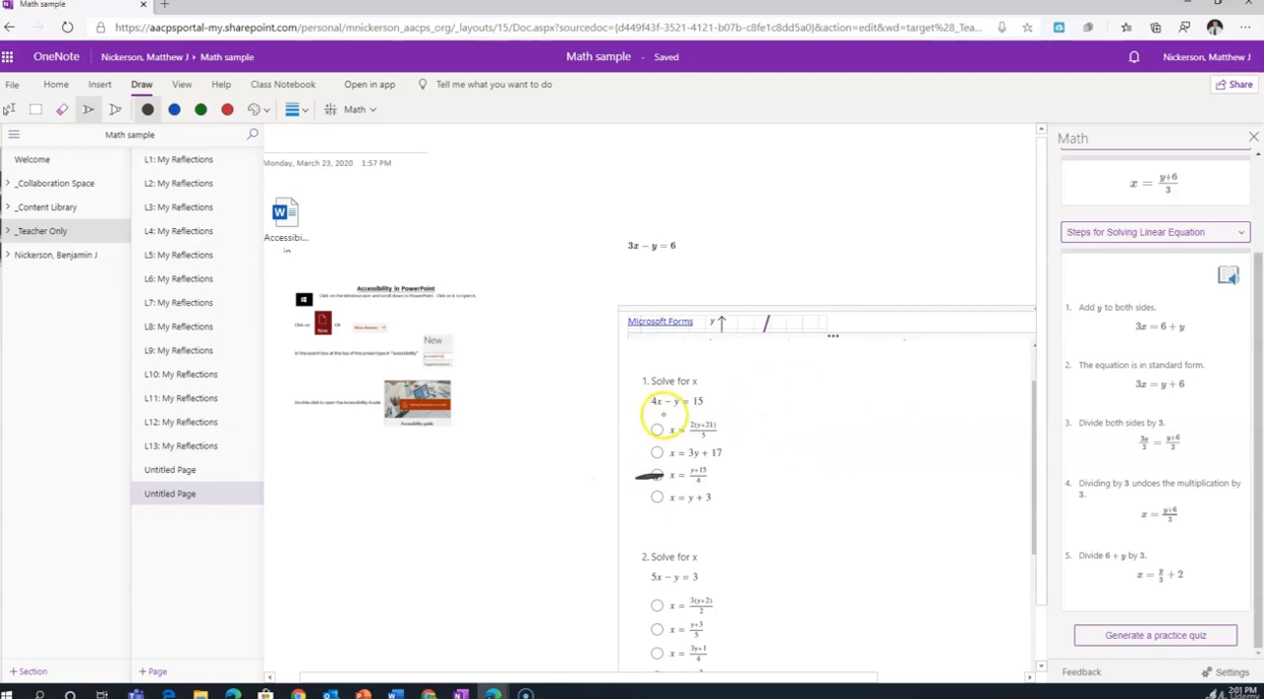
{"action": "left_click_drag", "start_coordinate": [709, 413], "coordinate": [726, 433]}
Handwrite 4x = y+15 with both sides divided by 4, cross out the left-hand 4s and circle the third answer.
{"action": "left_click_drag", "start_coordinate": [802, 393], "coordinate": [841, 402]}
{"action": "left_click_drag", "start_coordinate": [990, 431], "coordinate": [897, 432]}
{"action": "mouse_move", "coordinate": [802, 431]}
{"action": "left_mouse_down"}
{"action": "mouse_move", "coordinate": [861, 432]}
{"action": "mouse_move", "coordinate": [847, 480]}
{"action": "left_mouse_up"}
{"action": "left_click_drag", "start_coordinate": [940, 451], "coordinate": [938, 491]}
{"action": "left_click_drag", "start_coordinate": [802, 395], "coordinate": [865, 484]}
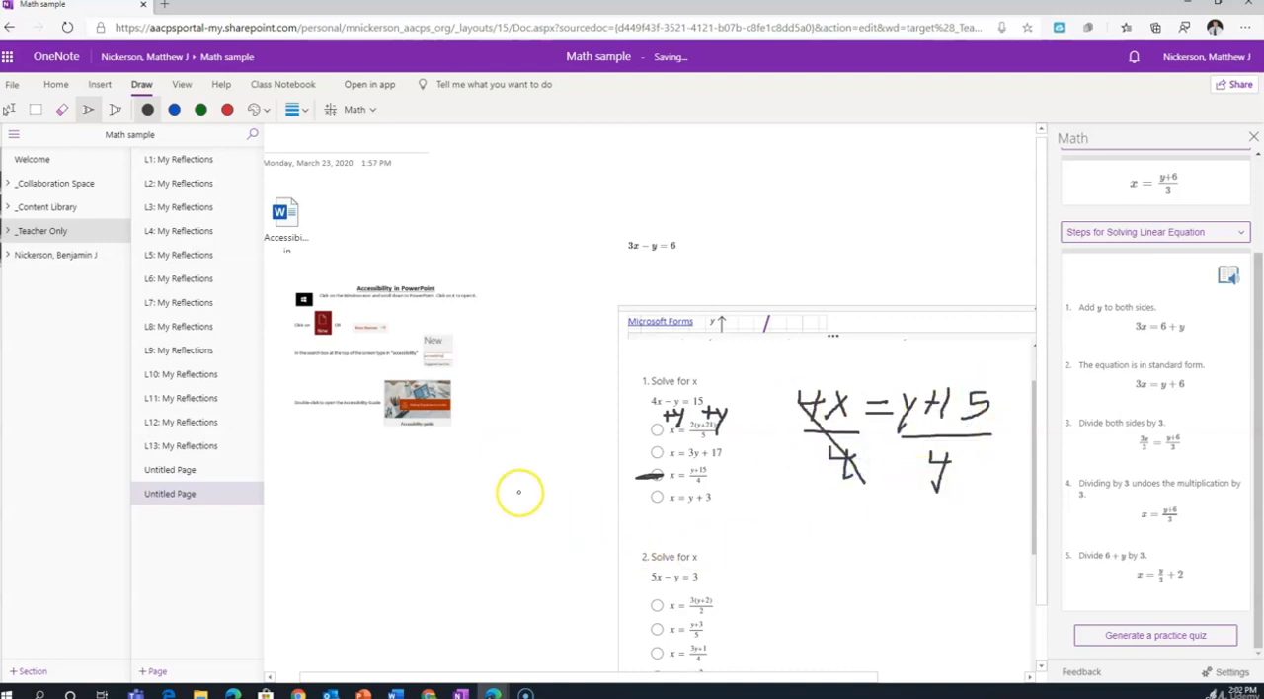
{"action": "mouse_move", "coordinate": [665, 478]}
{"action": "left_mouse_down"}
{"action": "mouse_move", "coordinate": [647, 474]}
{"action": "mouse_move", "coordinate": [739, 474]}
{"action": "left_mouse_up"}
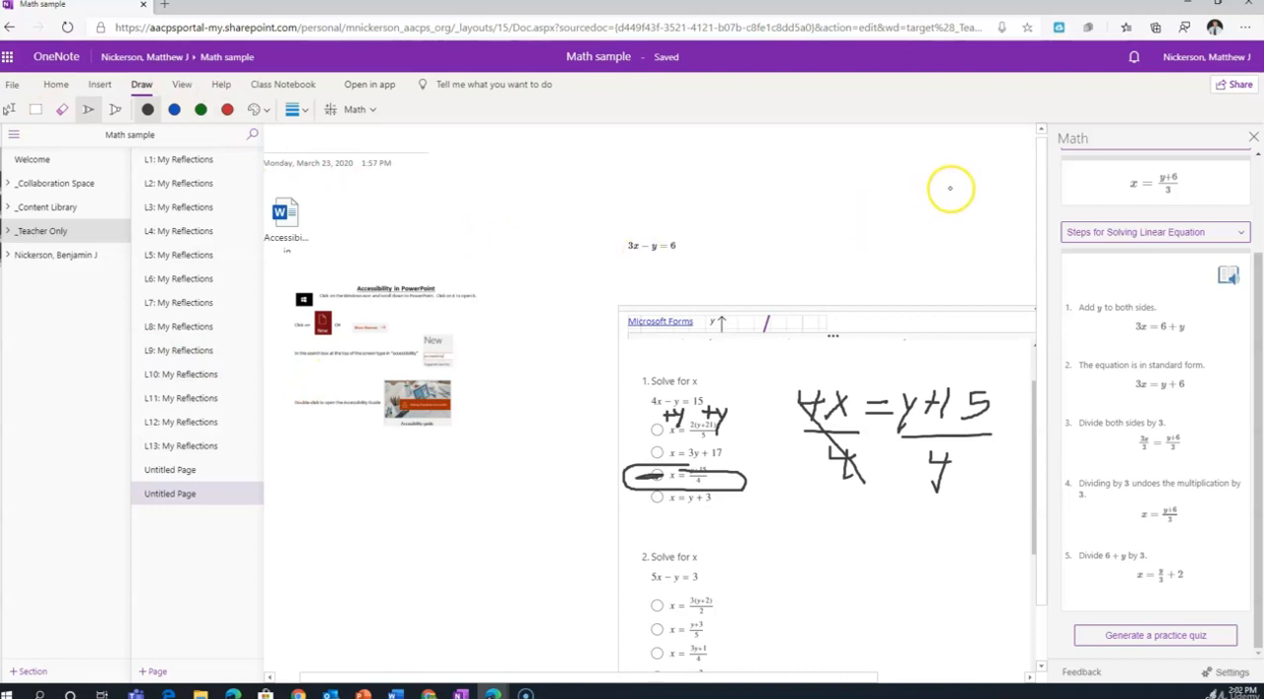
Close the Math pane, then expand the student's section group to view its sections and collapse it again.
{"action": "left_click", "coordinate": [1252, 139]}
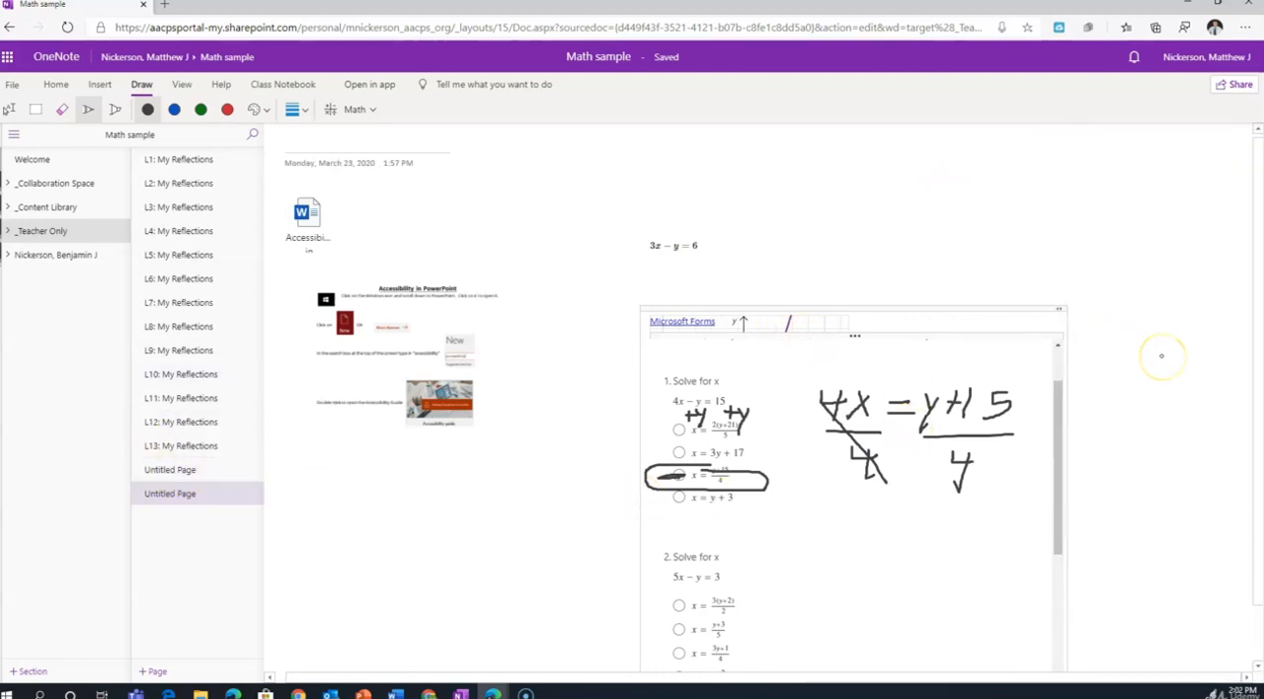
{"action": "left_click", "coordinate": [15, 259]}
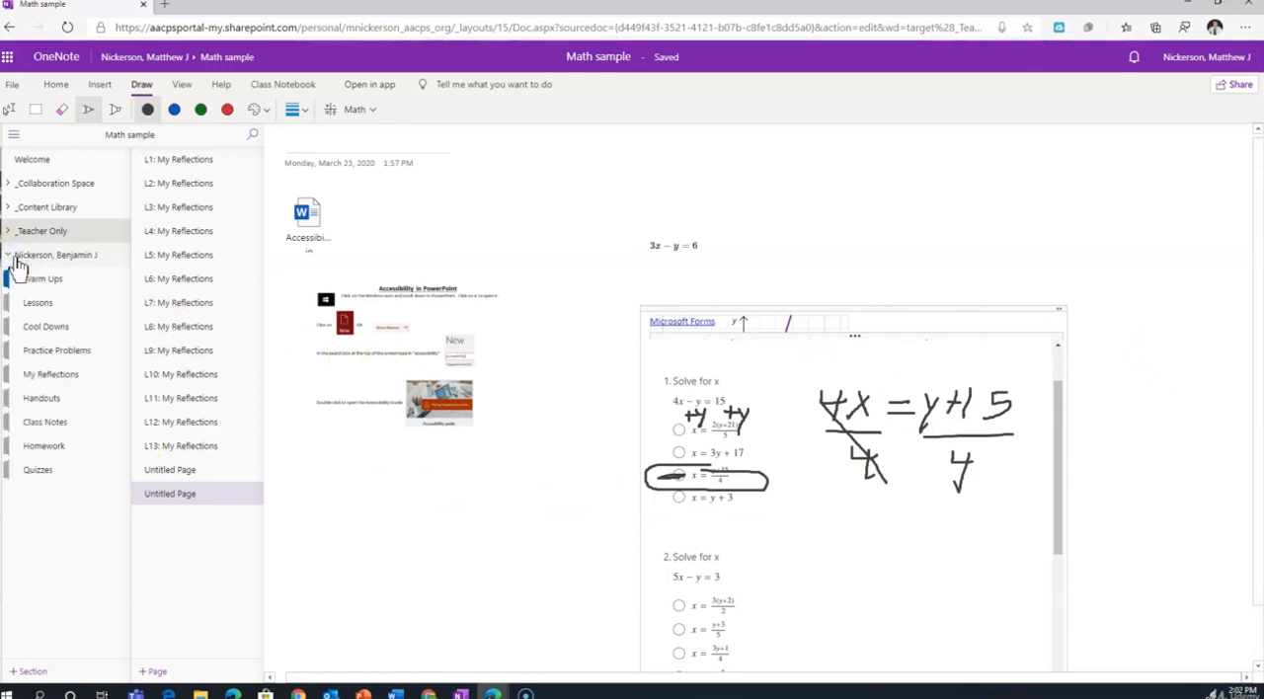
{"action": "left_click", "coordinate": [15, 261]}
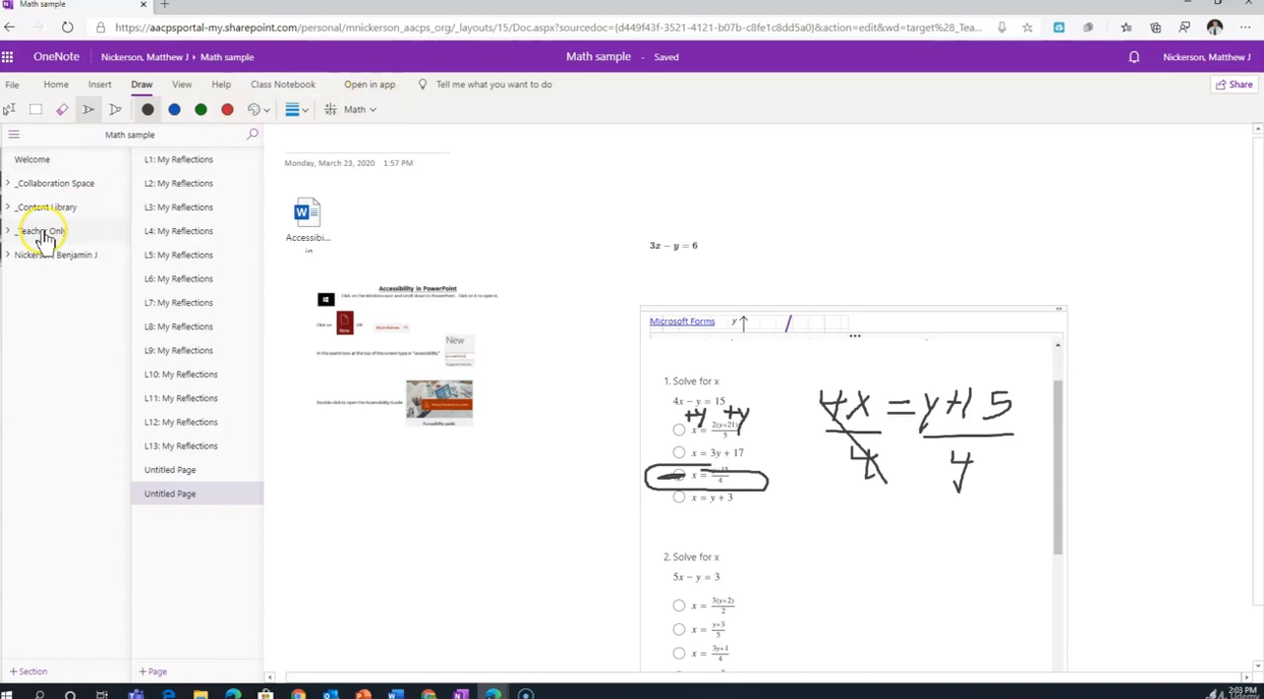
Make the last untitled page a subpage and promote it back to a regular page.
{"action": "right_click", "coordinate": [170, 496]}
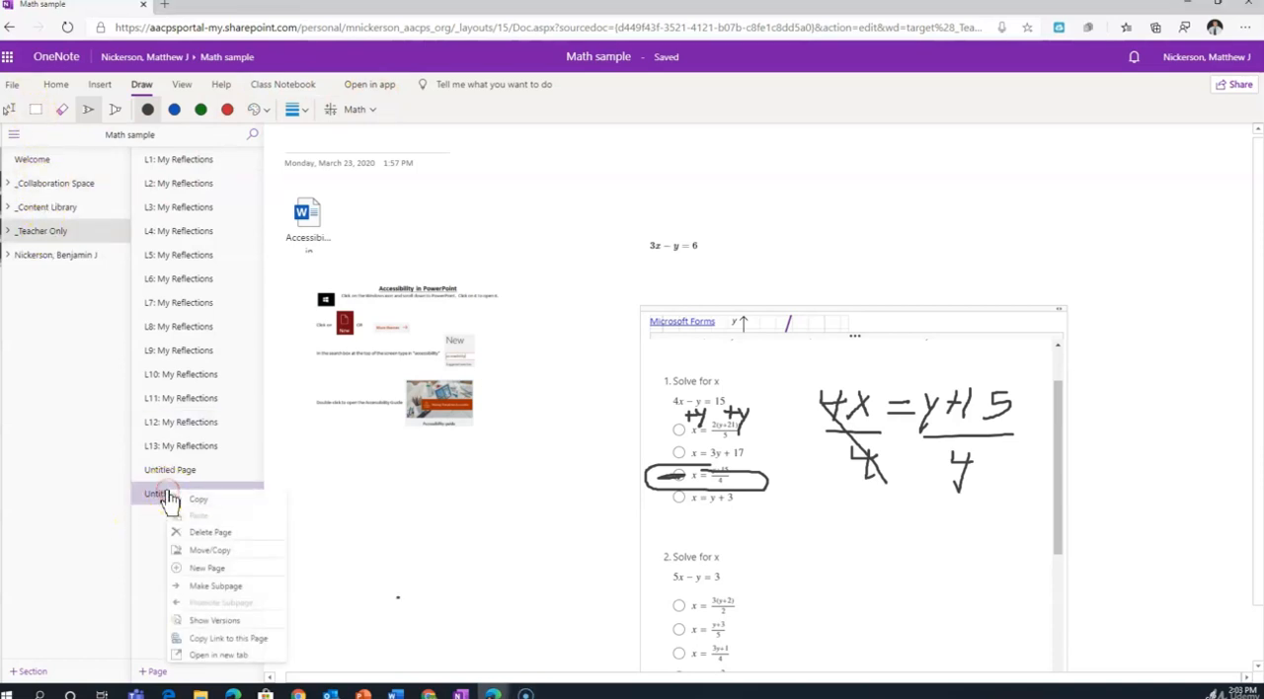
{"action": "left_click", "coordinate": [197, 586]}
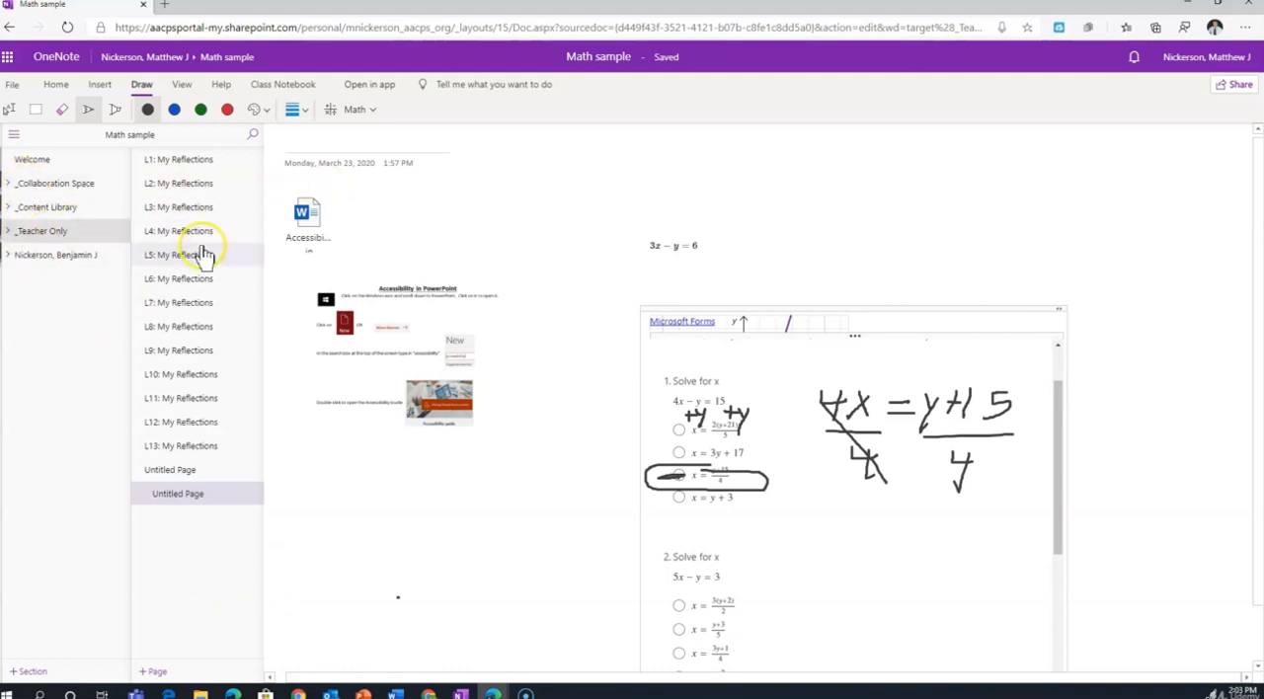
{"action": "right_click", "coordinate": [164, 496]}
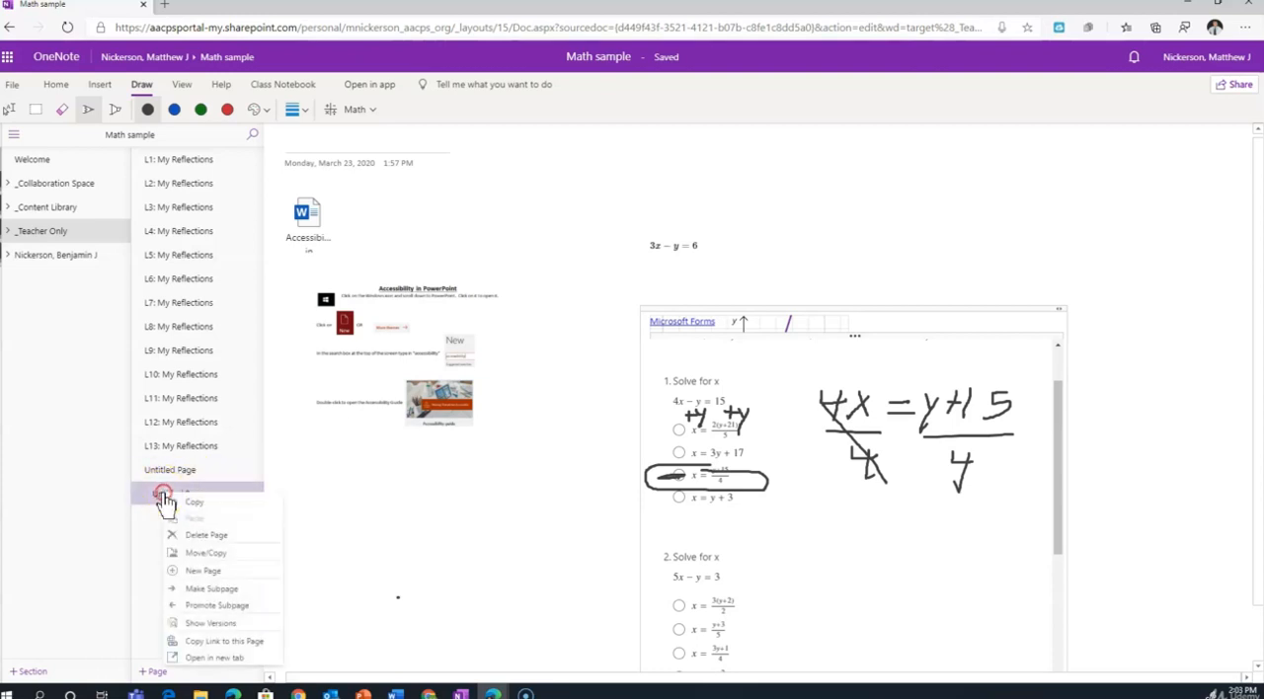
{"action": "left_click", "coordinate": [231, 607]}
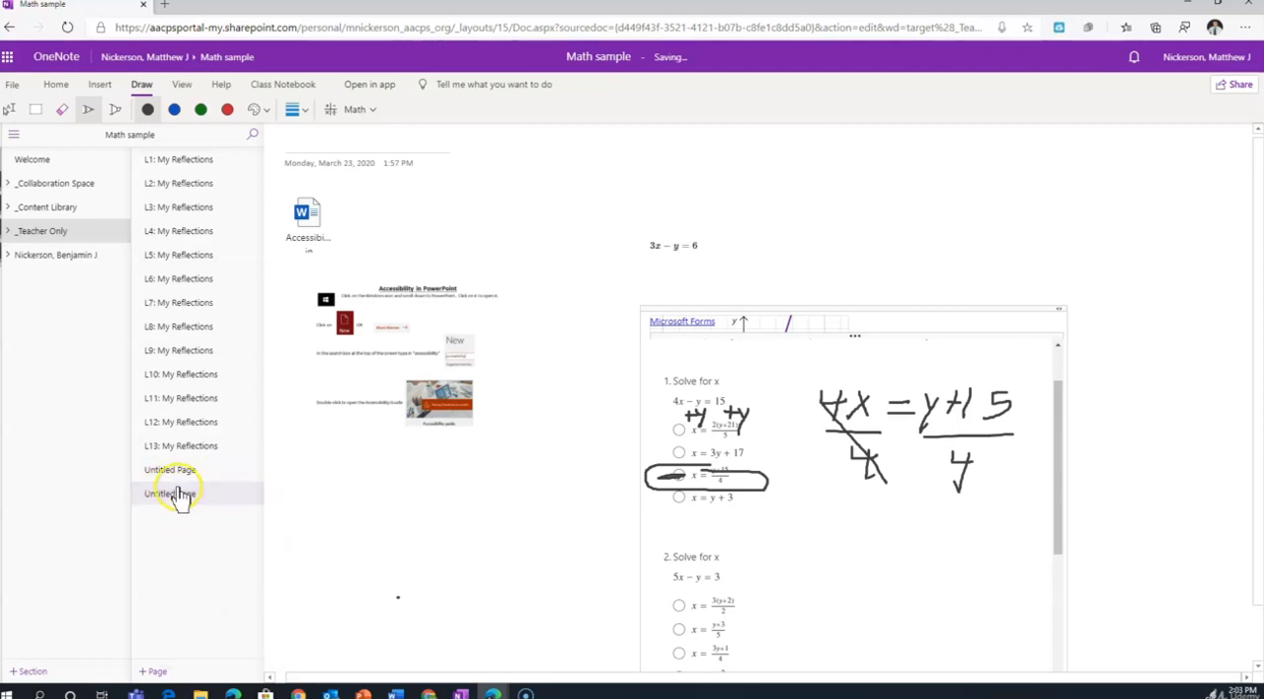
Turn the last untitled page into a subpage and demote it one more level.
{"action": "right_click", "coordinate": [176, 496]}
{"action": "left_click", "coordinate": [220, 589]}
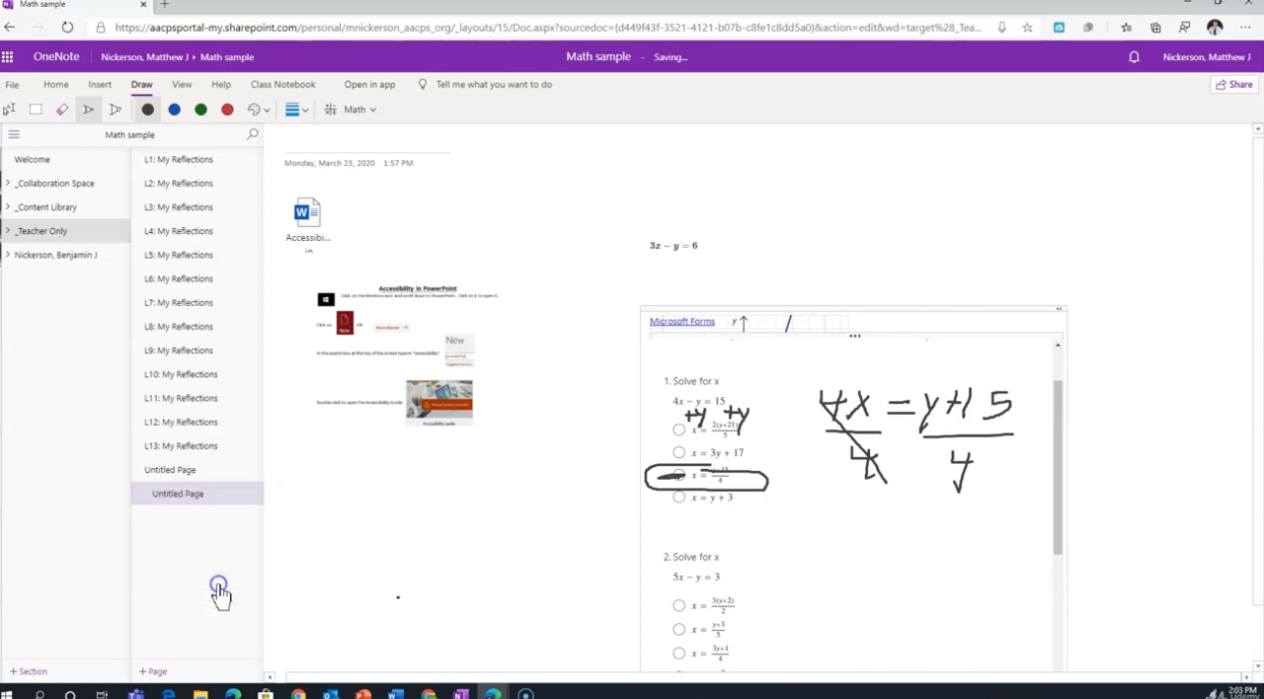
{"action": "right_click", "coordinate": [194, 494]}
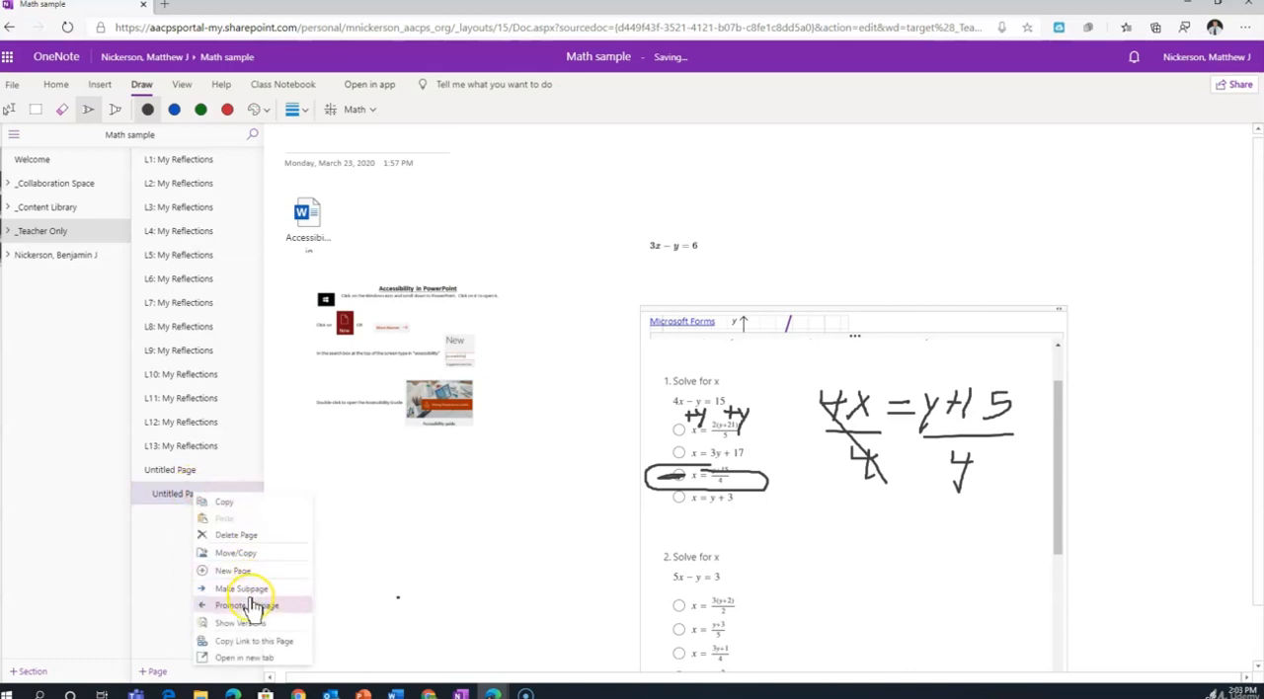
{"action": "left_click", "coordinate": [251, 592]}
{"action": "right_click", "coordinate": [192, 492]}
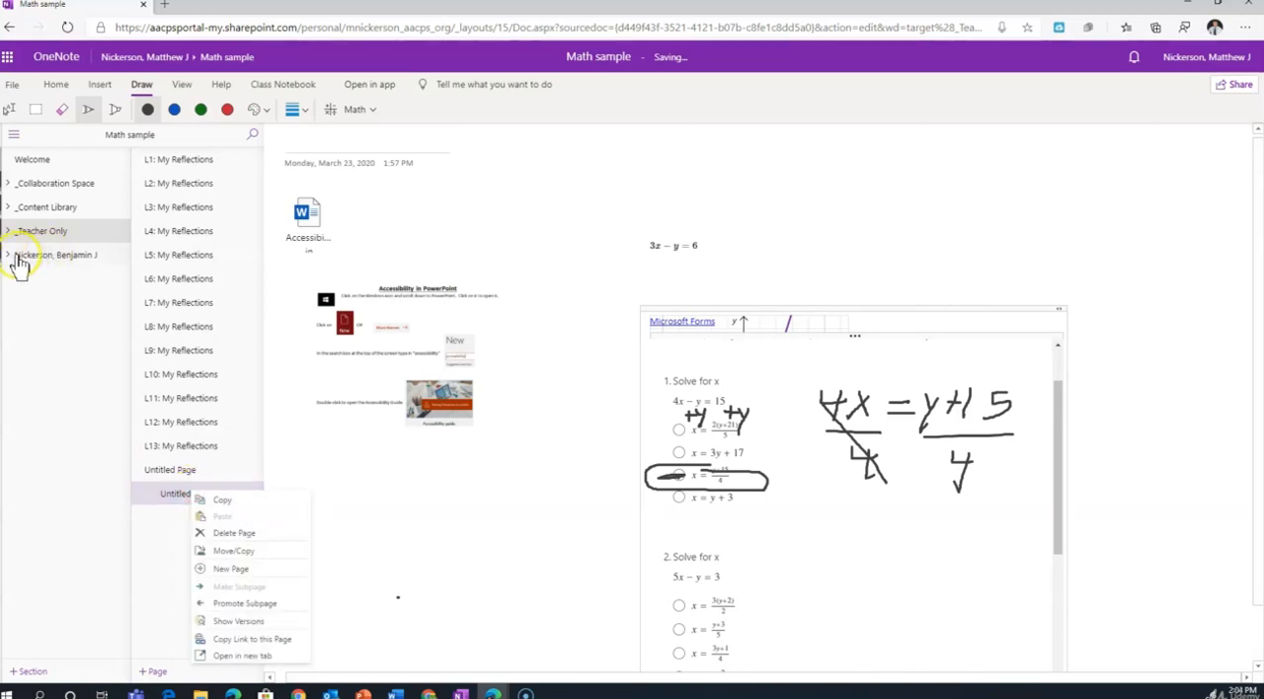
Set the section color of Warm Ups in the student's section group to None.
{"action": "left_click", "coordinate": [17, 255]}
{"action": "right_click", "coordinate": [39, 278]}
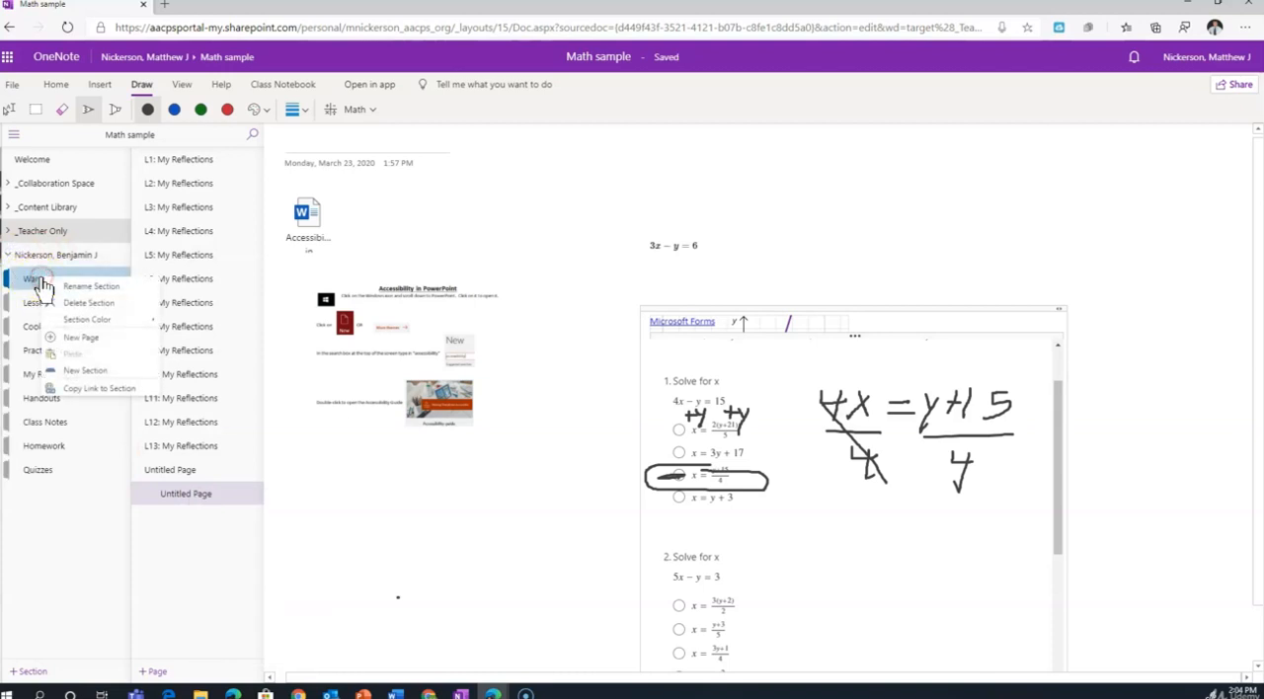
{"action": "mouse_move", "coordinate": [104, 329]}
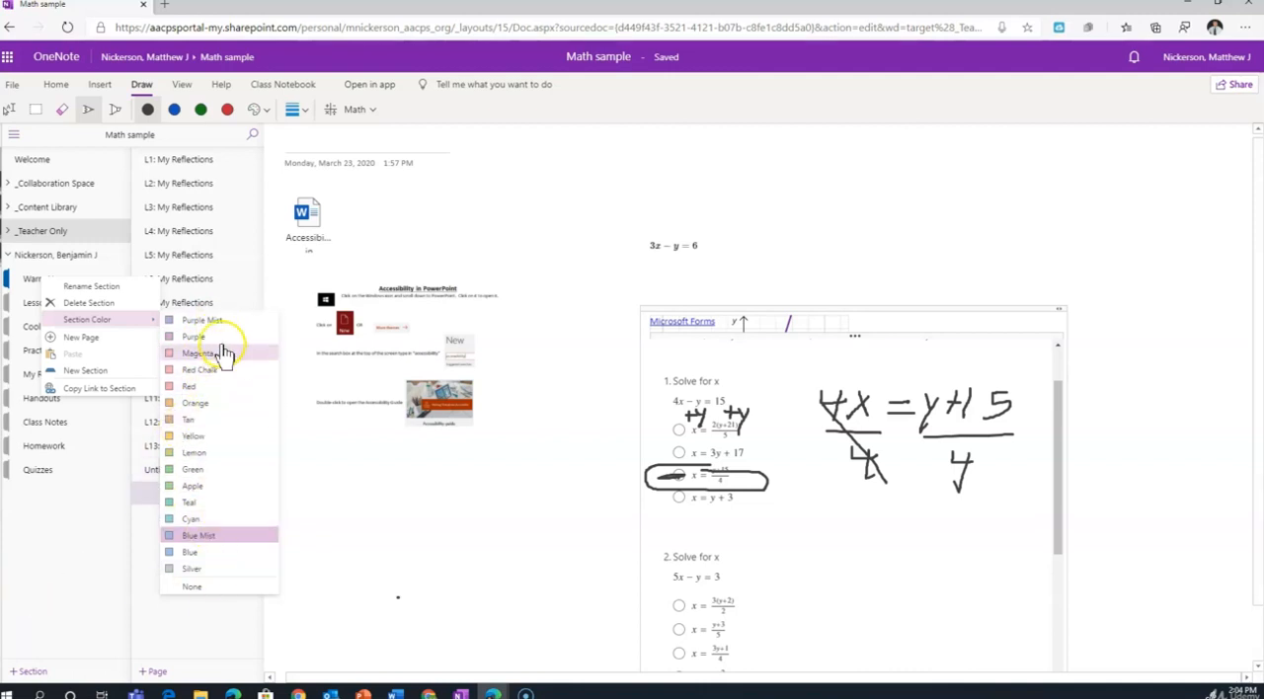
{"action": "left_click", "coordinate": [203, 592]}
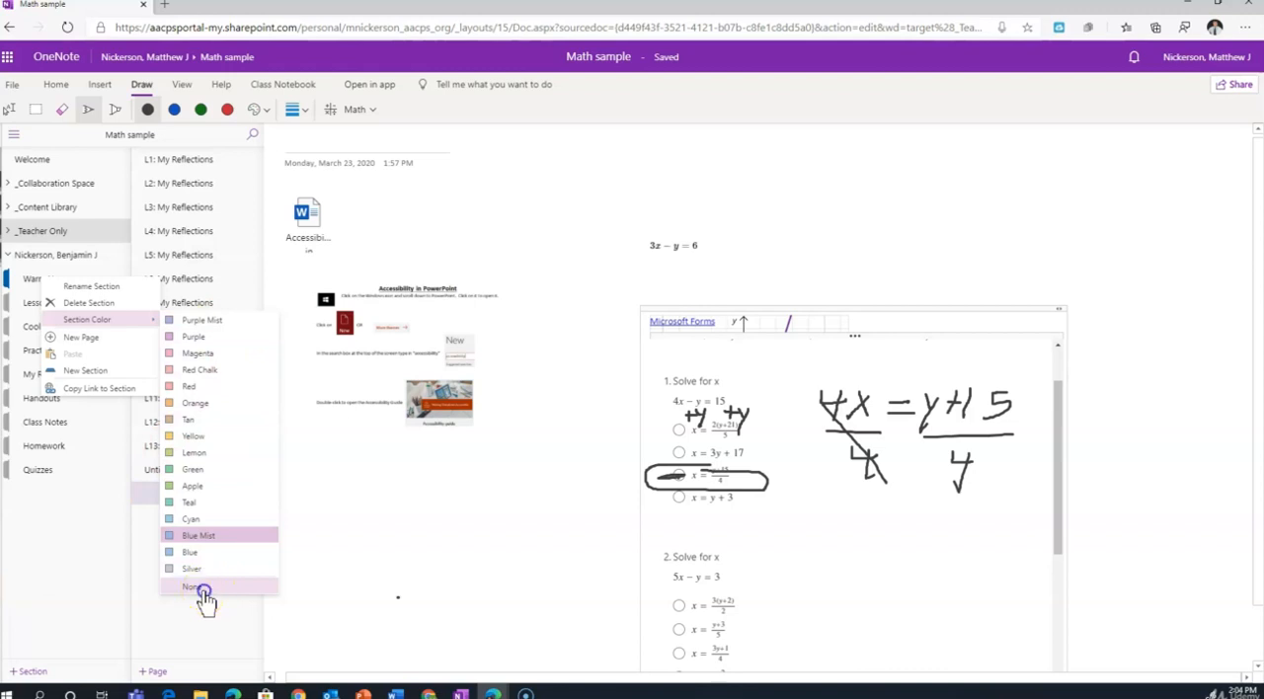